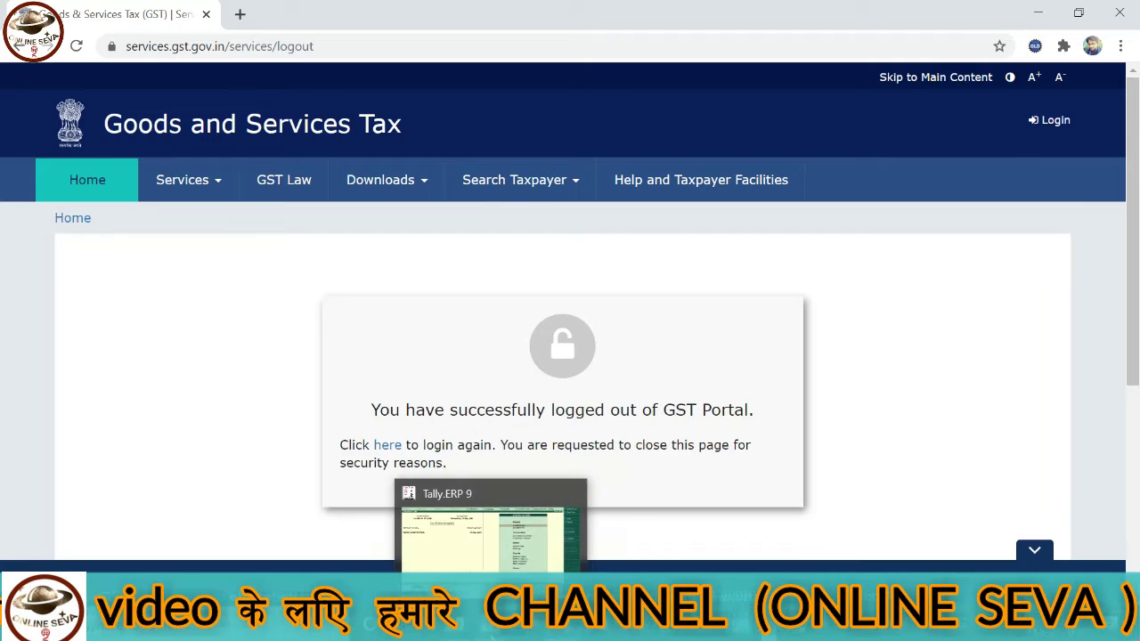
- In Tally, review the September sales vouchers in the monthly Sales Register
left_click(490, 627)
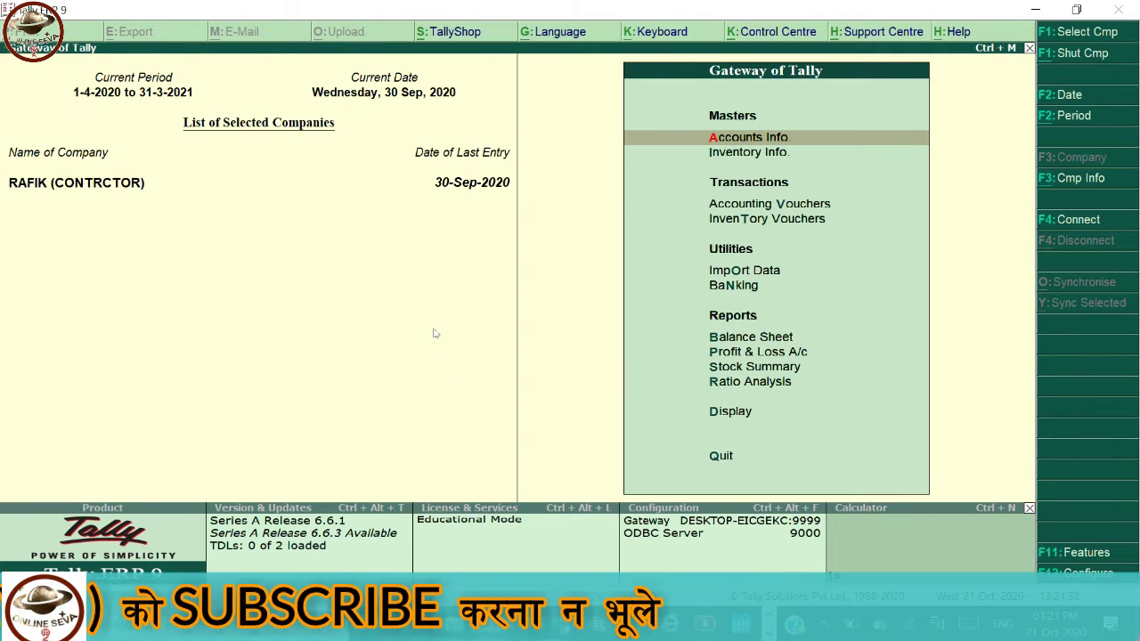
key("d")
key("a")
key("s")
key("Up")
key("Down")
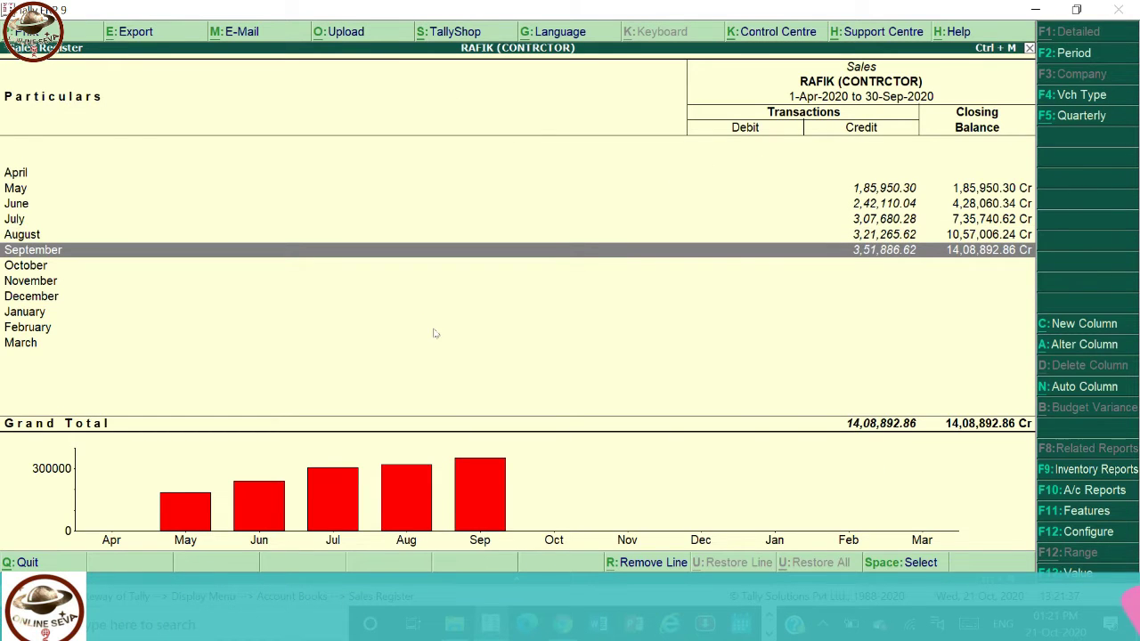
key("Return")
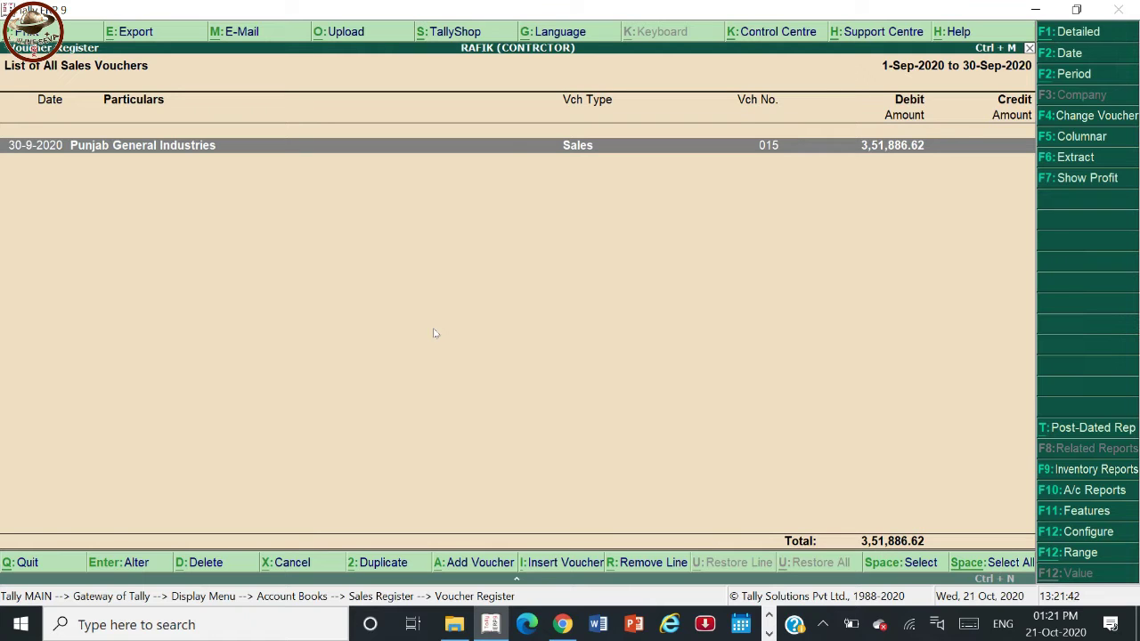
key("Escape")
key("Escape")
key("Escape")
key("Escape")
key("Escape")
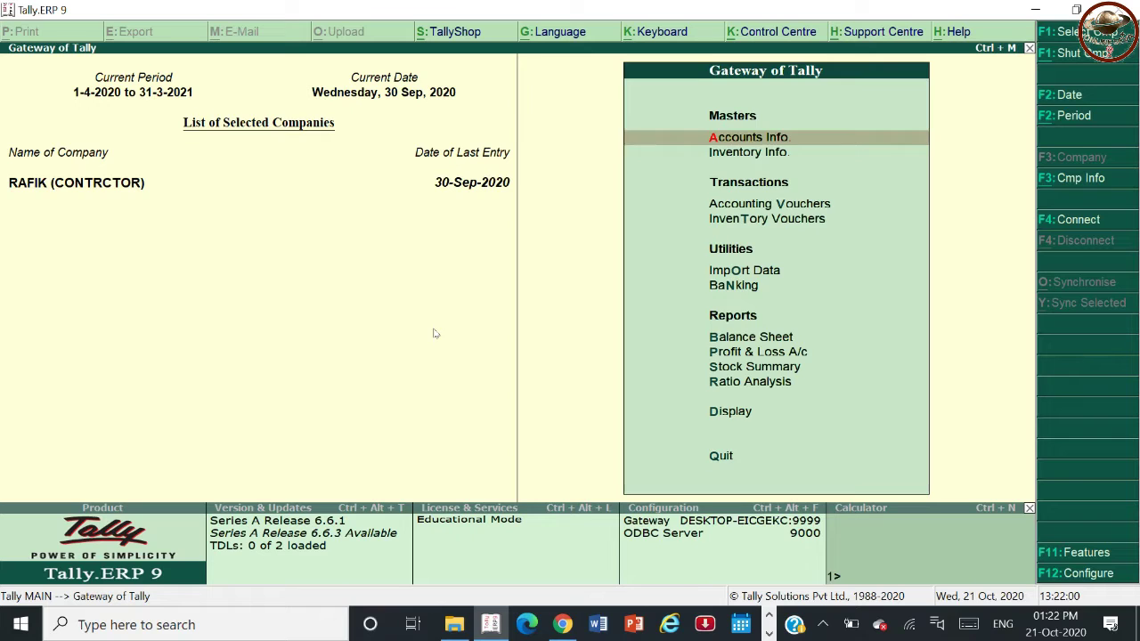
- Go through Display and Statutory Reports to the GST Reports list
key("Down")
key("Down")
key("Down")
key("Down")
key("Down")
key("Down")
key("Down")
key("Down")
key("Down")
key("Down")
key("Return")
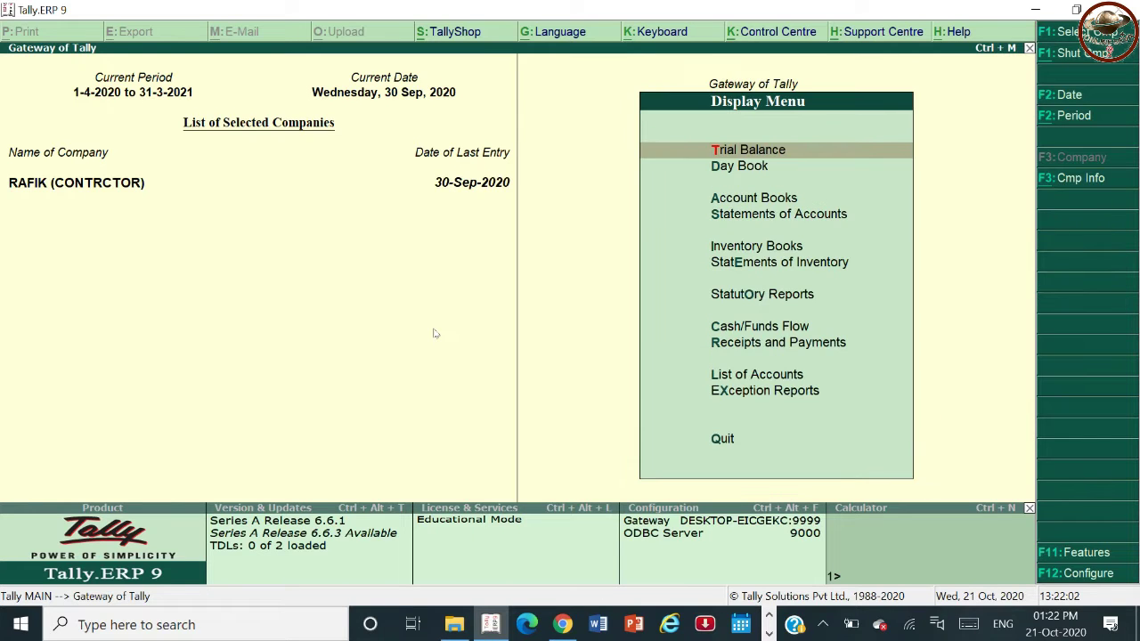
key("Down")
key("Down")
key("Down")
key("Down")
key("Down")
key("Down")
key("Down")
key("Up")
key("Return")
key("Return")
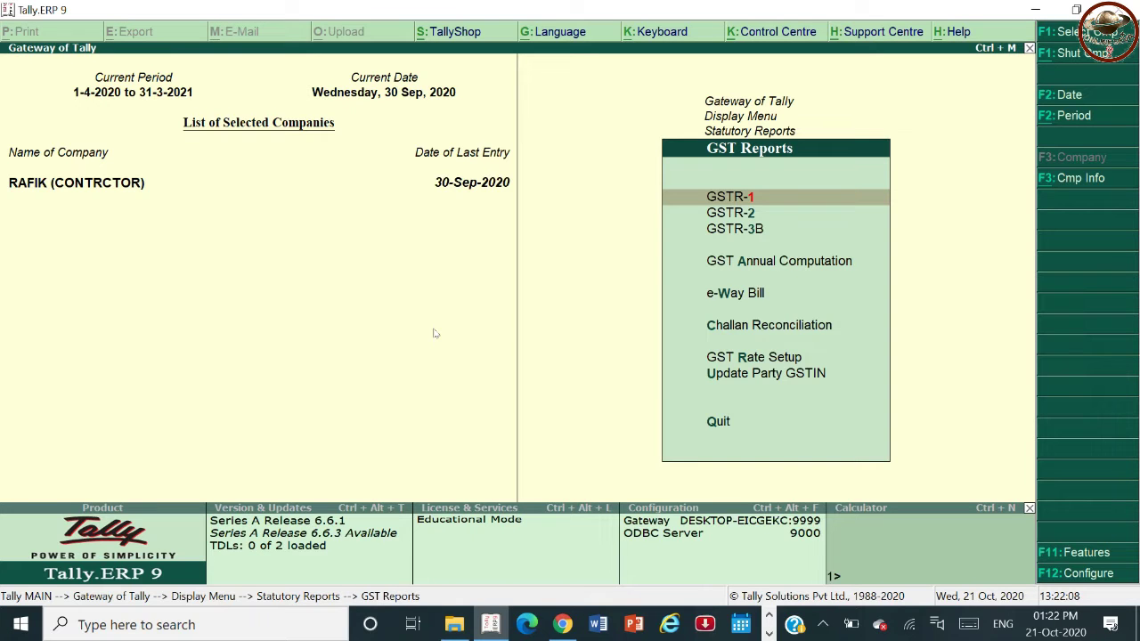
key("Down")
key("Down")
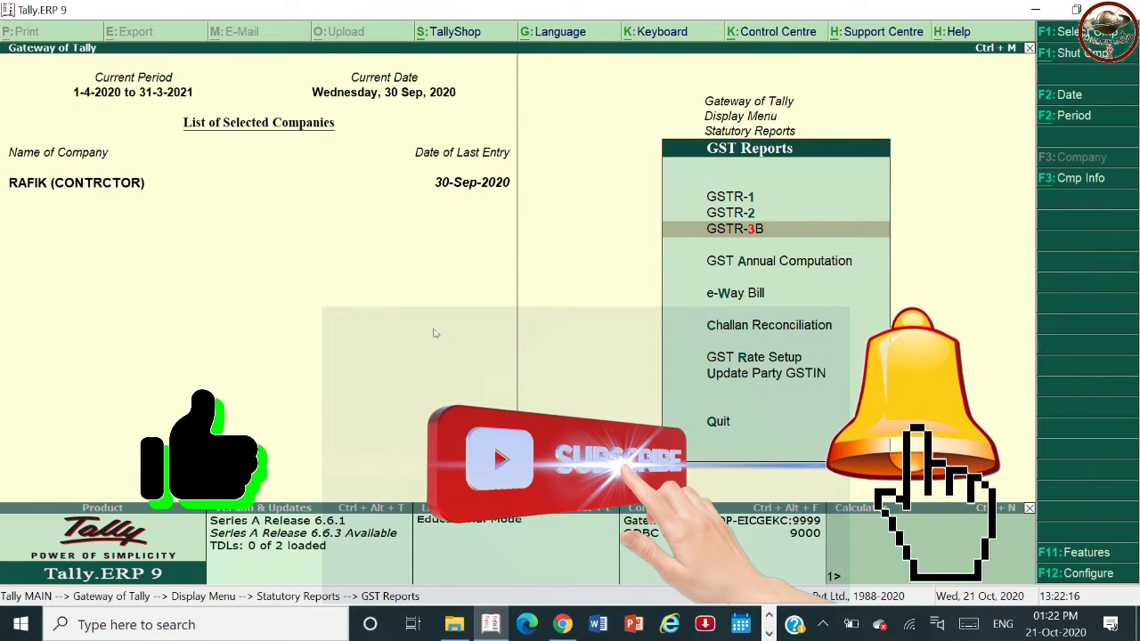
- Open GSTR-3B and set its period from 1-9-2020 to 1-10-2020
key("Return")
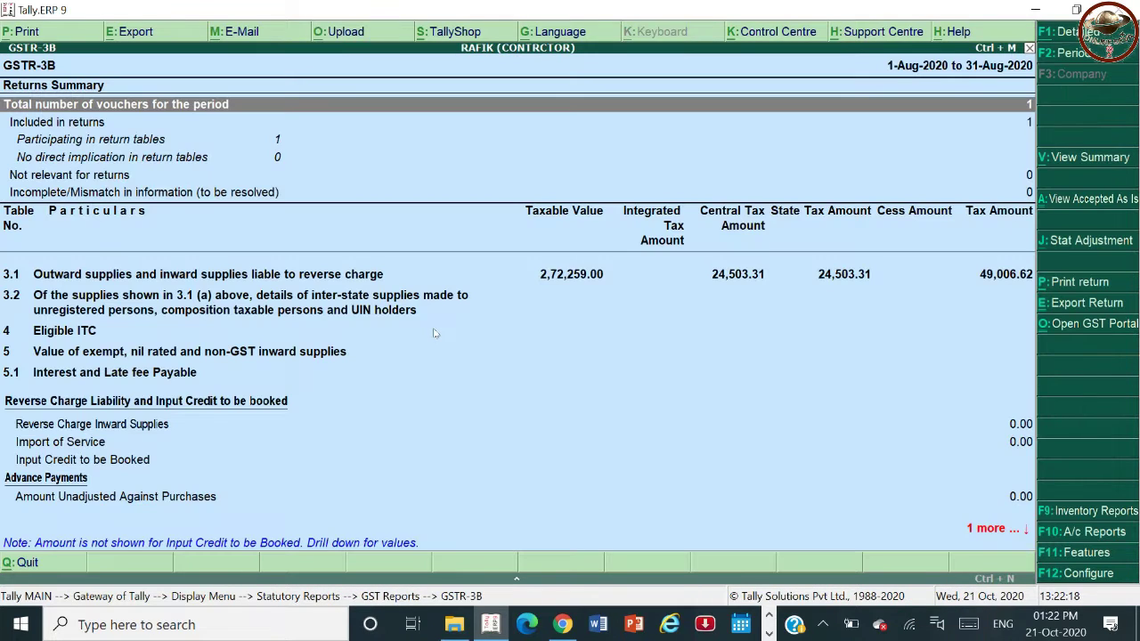
key("F2")
type("1.9")
key("Return")
type("1.10")
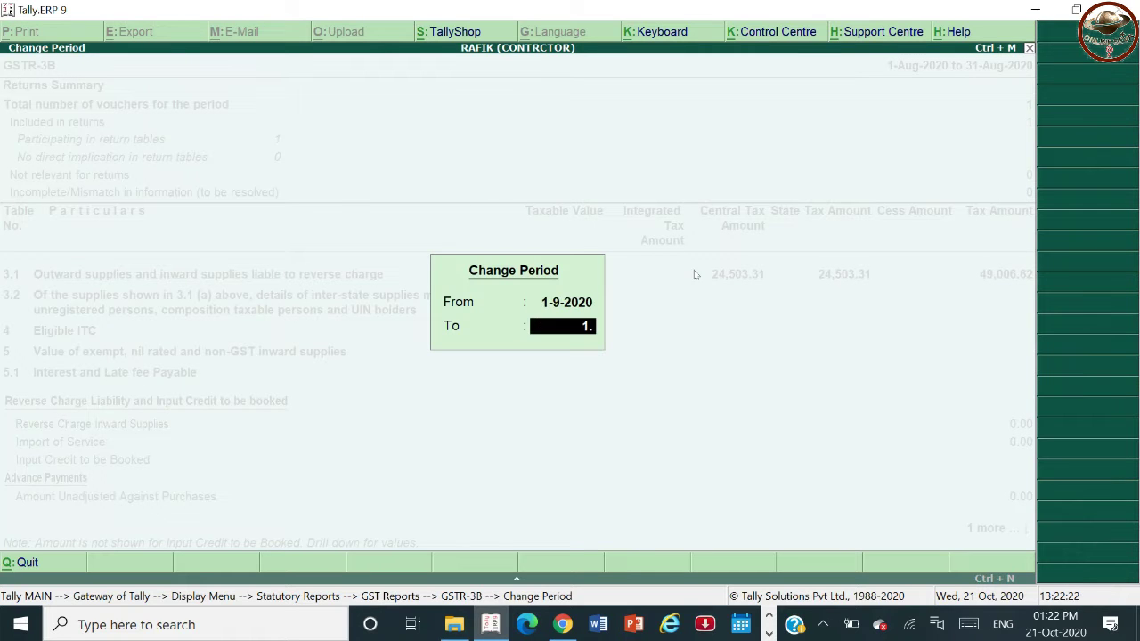
key("Return")
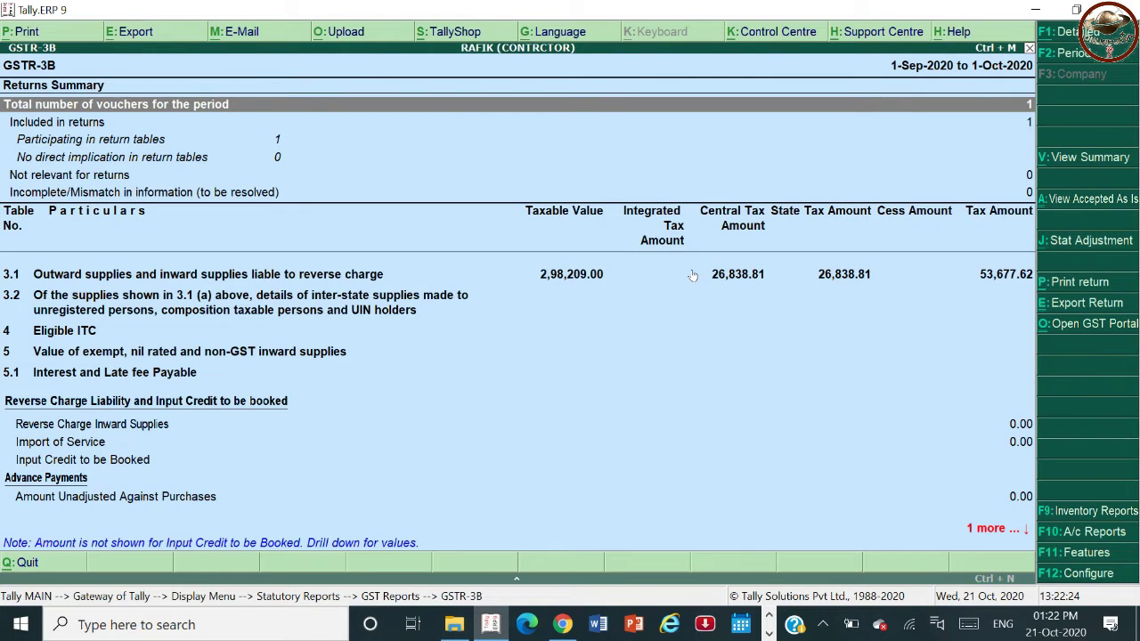
- Expand row 3.1 and check the vouchers behind the 2,98,209.00 outward taxable supplies
key("Down")
key("Down")
key("Down")
key("Down")
key("Up")
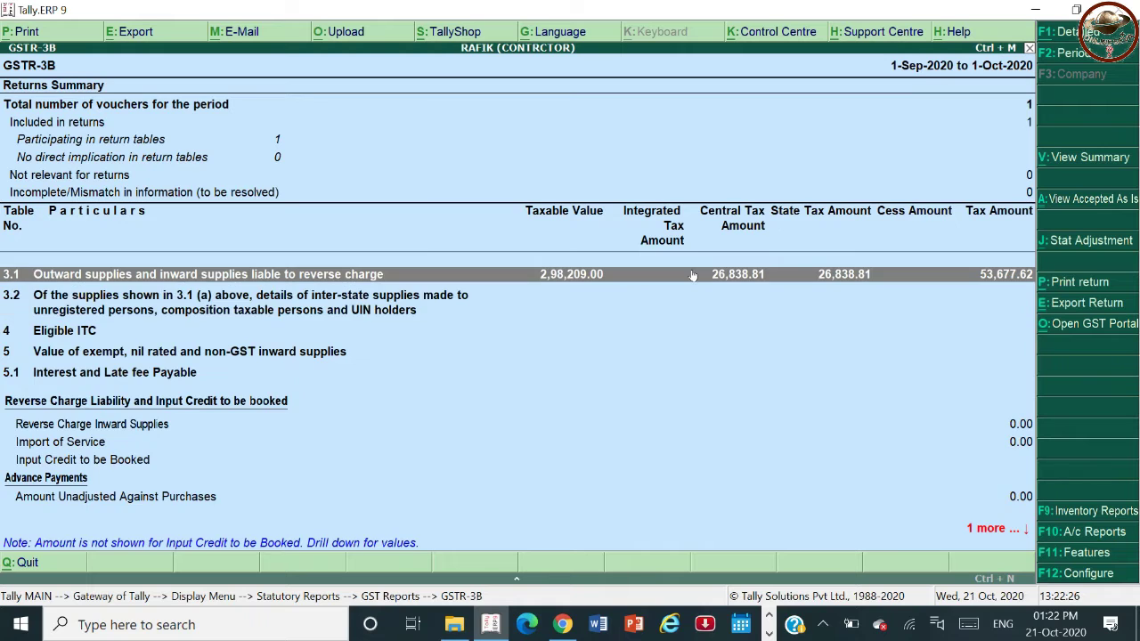
key("Return")
key("Down")
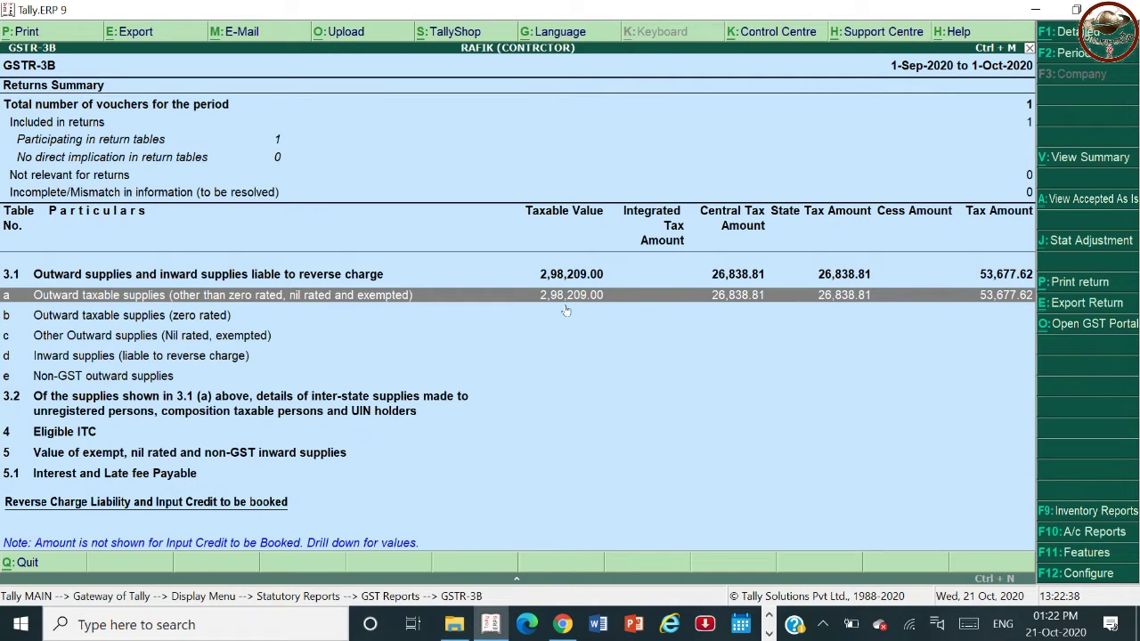
key("Return")
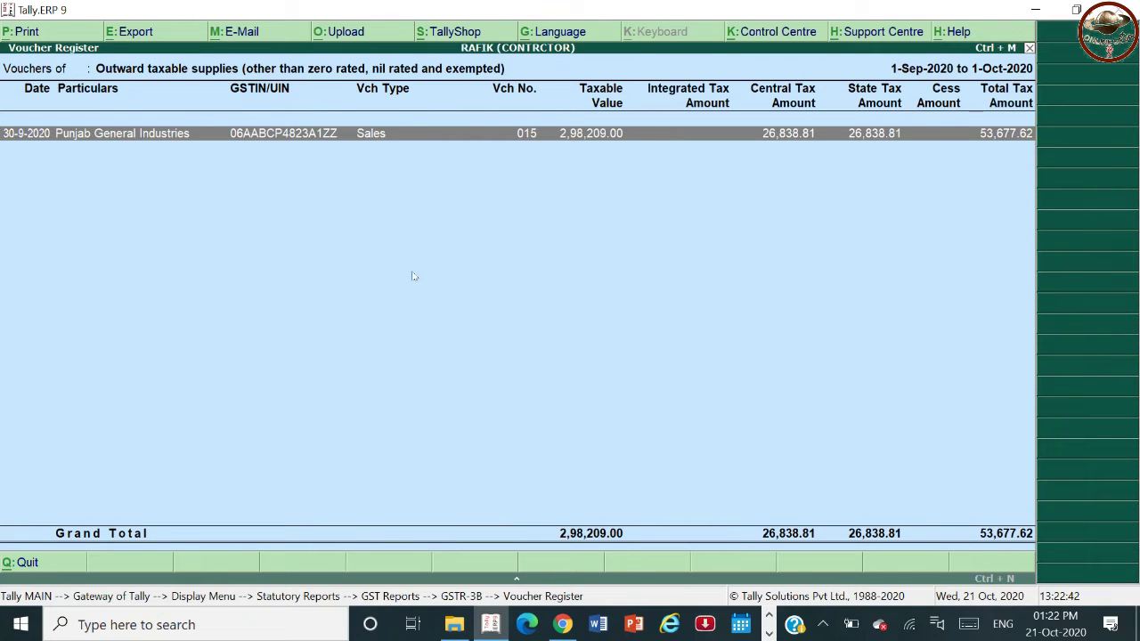
key("Escape")
key("Down")
key("Down")
key("Down")
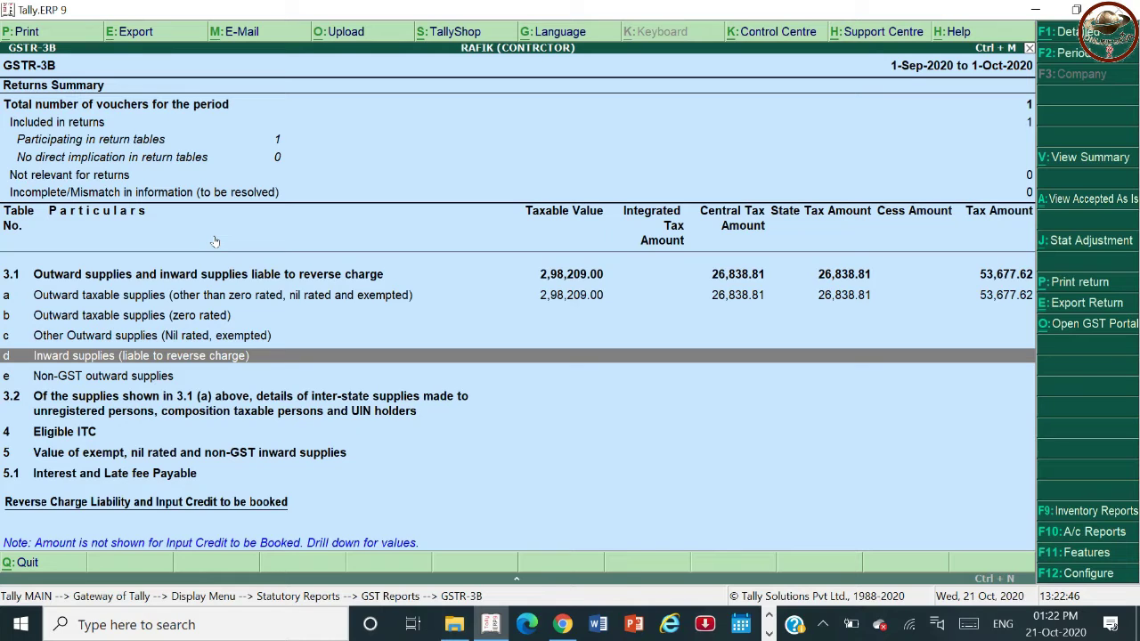
key("Up")
key("Up")
key("Down")
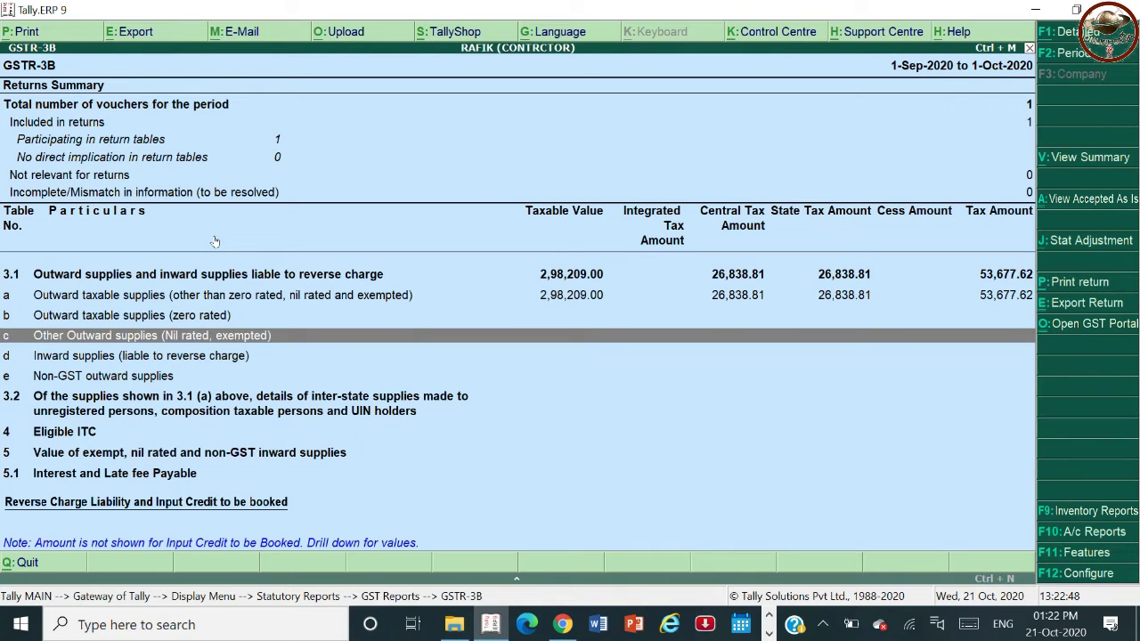
key("Up")
key("Up")
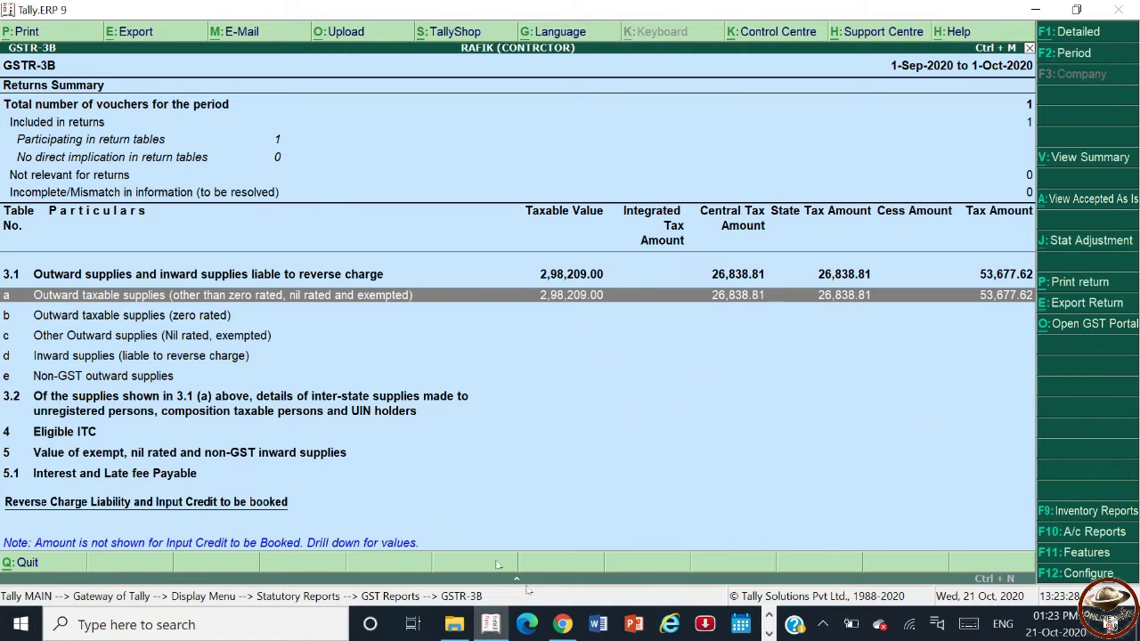
- Return to the GST login page and try logging in with saved credentials and the captcha
left_click(563, 625)
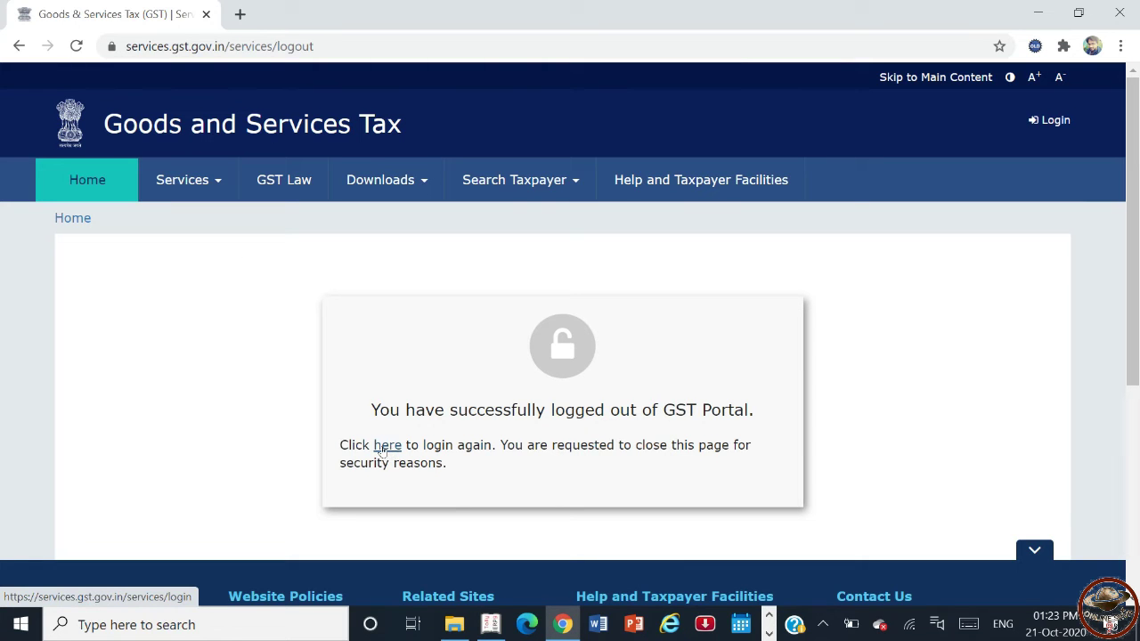
left_click(381, 446)
left_click(490, 624)
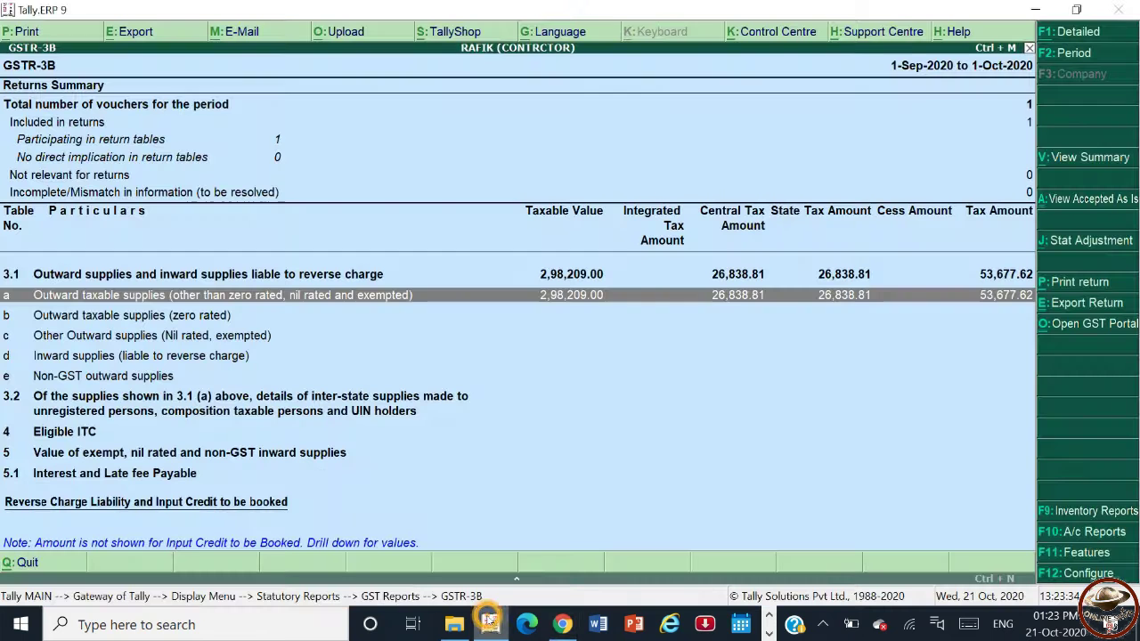
left_click(489, 624)
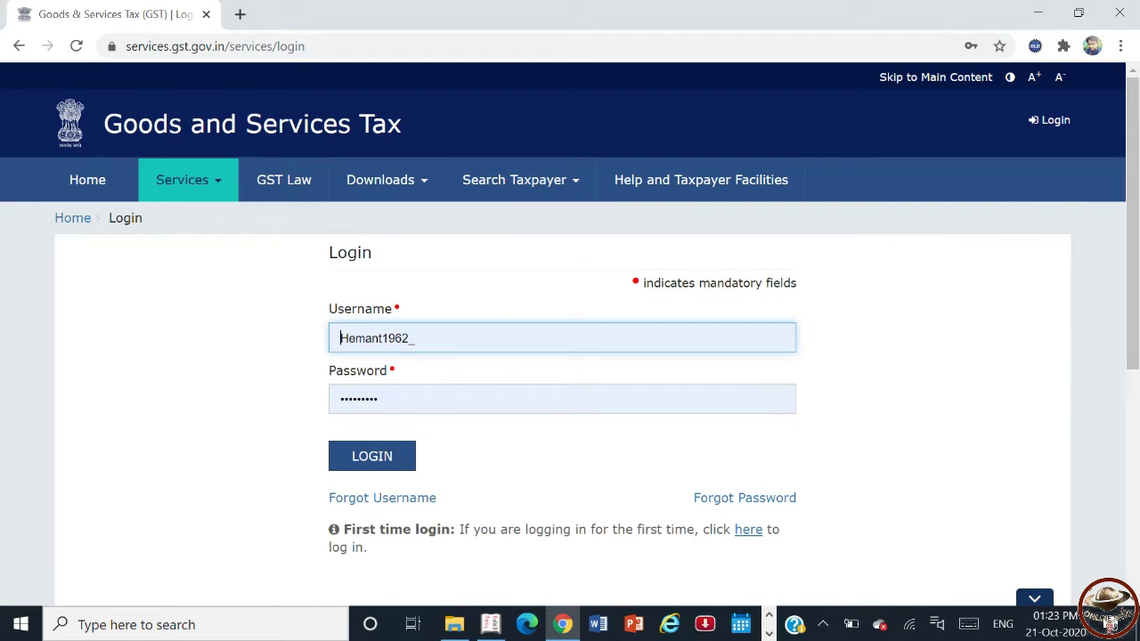
left_click(392, 398)
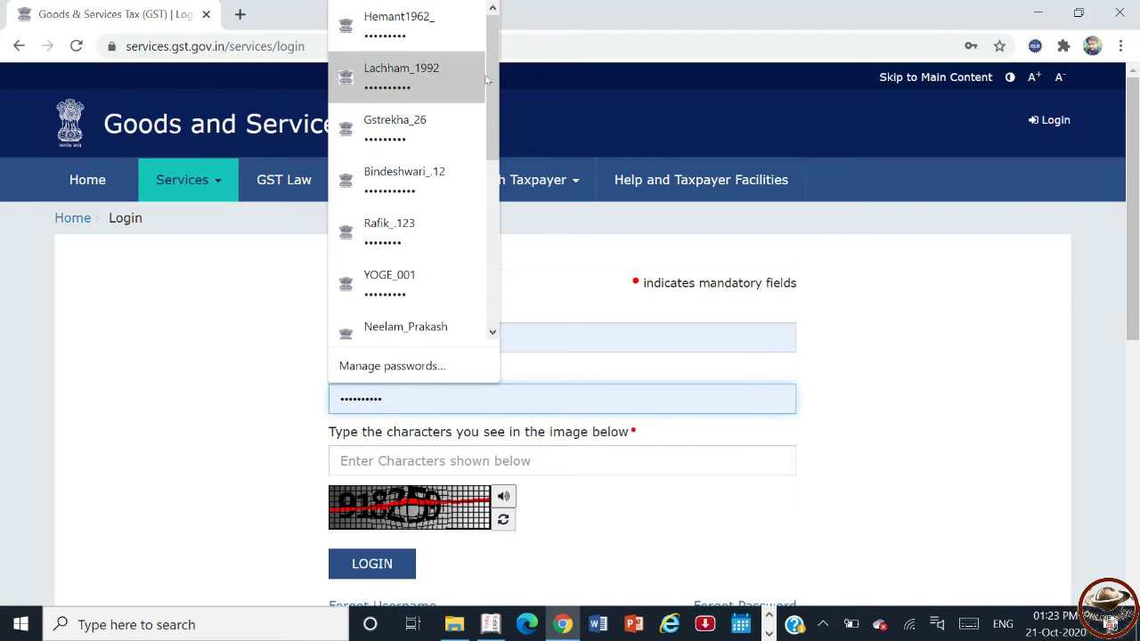
left_click(410, 227)
left_click(401, 458)
type("918250")
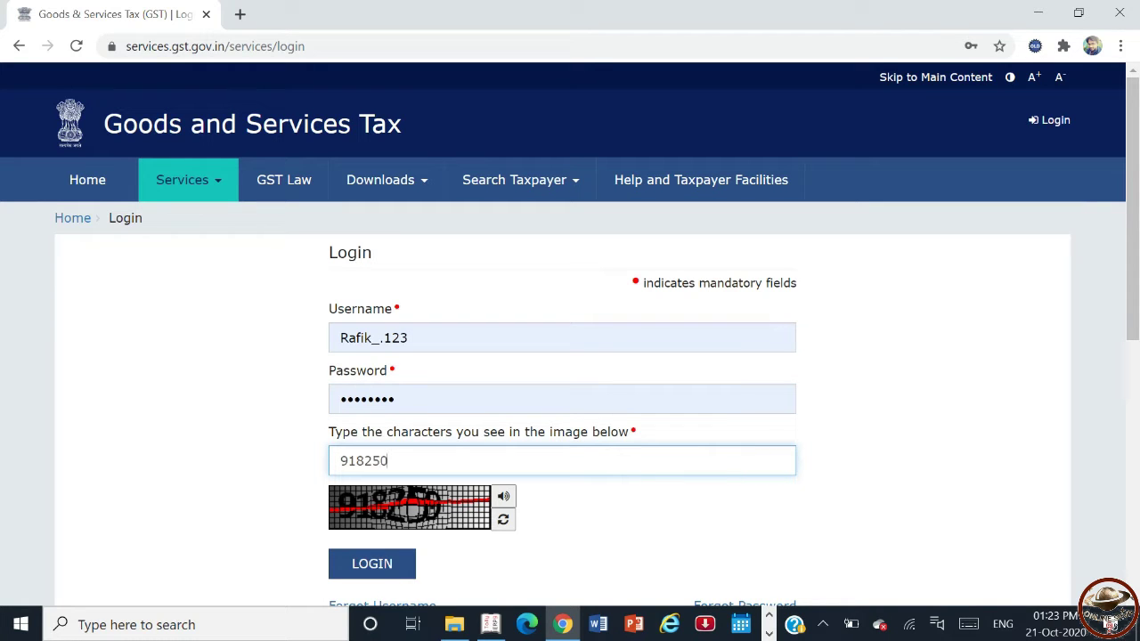
left_click(374, 574)
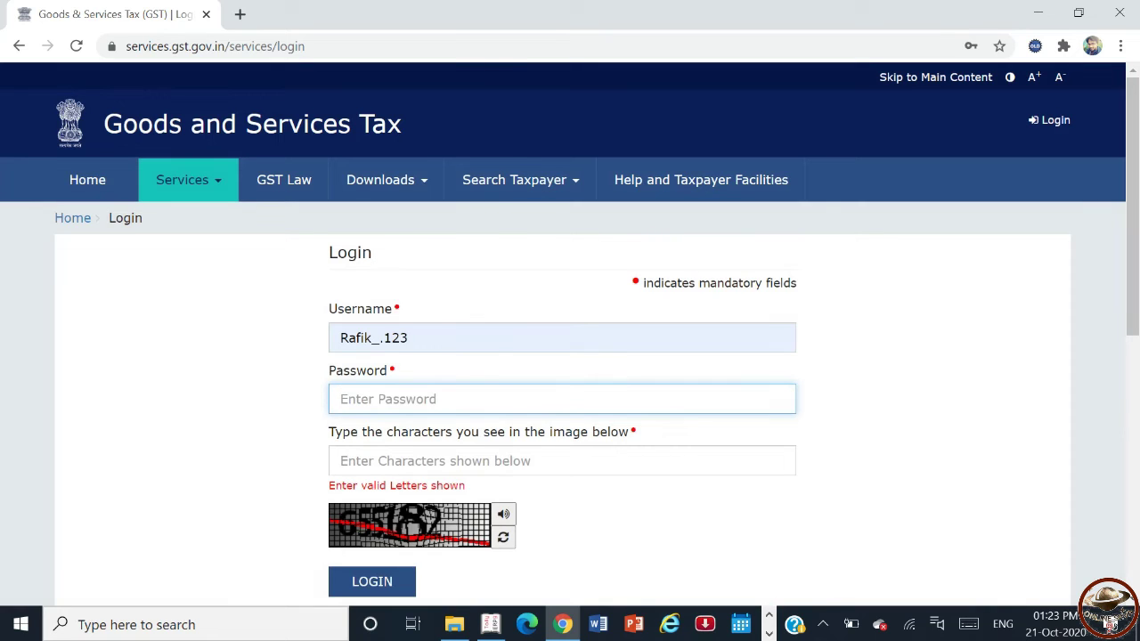
- Log in again using the saved credentials and a fresh captcha code
left_click(357, 399)
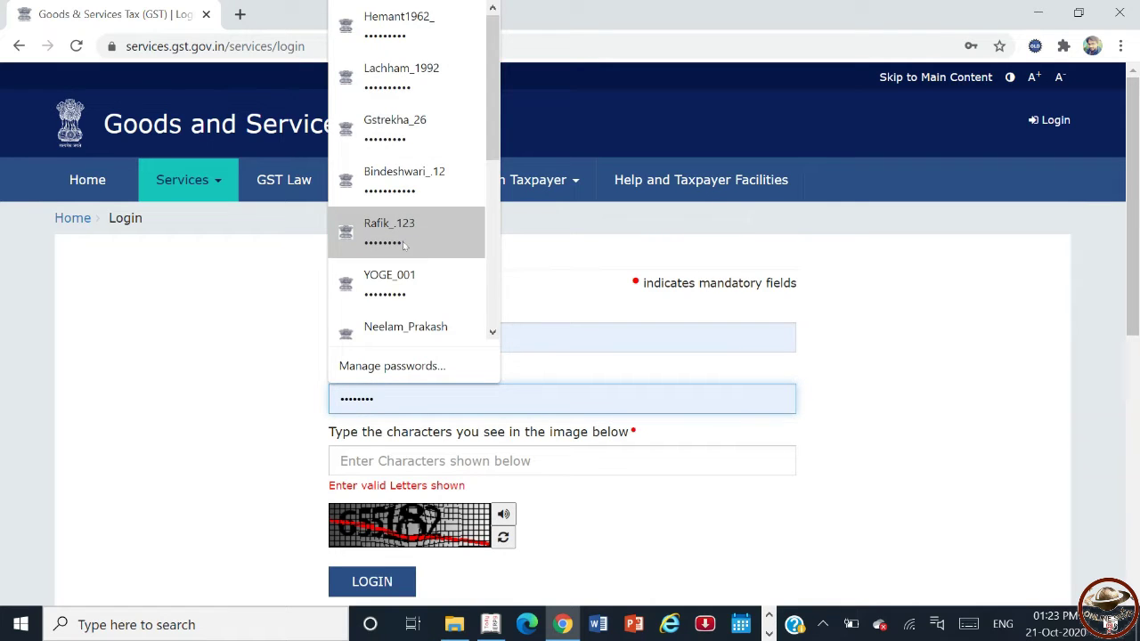
left_click(402, 244)
key("Tab")
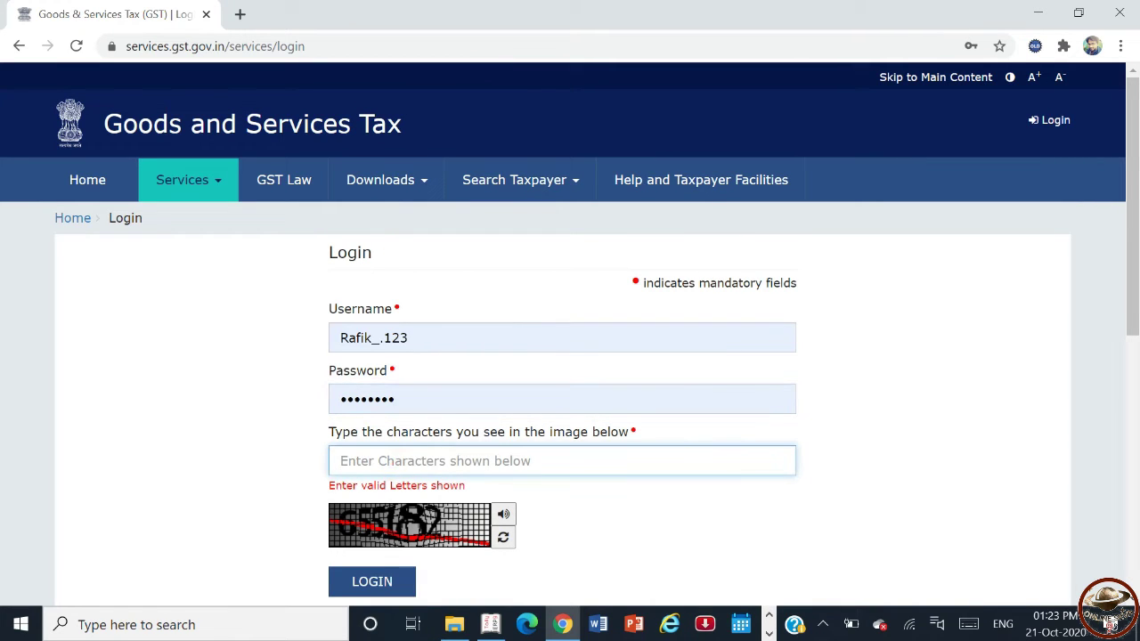
type("655182")
key("Return")
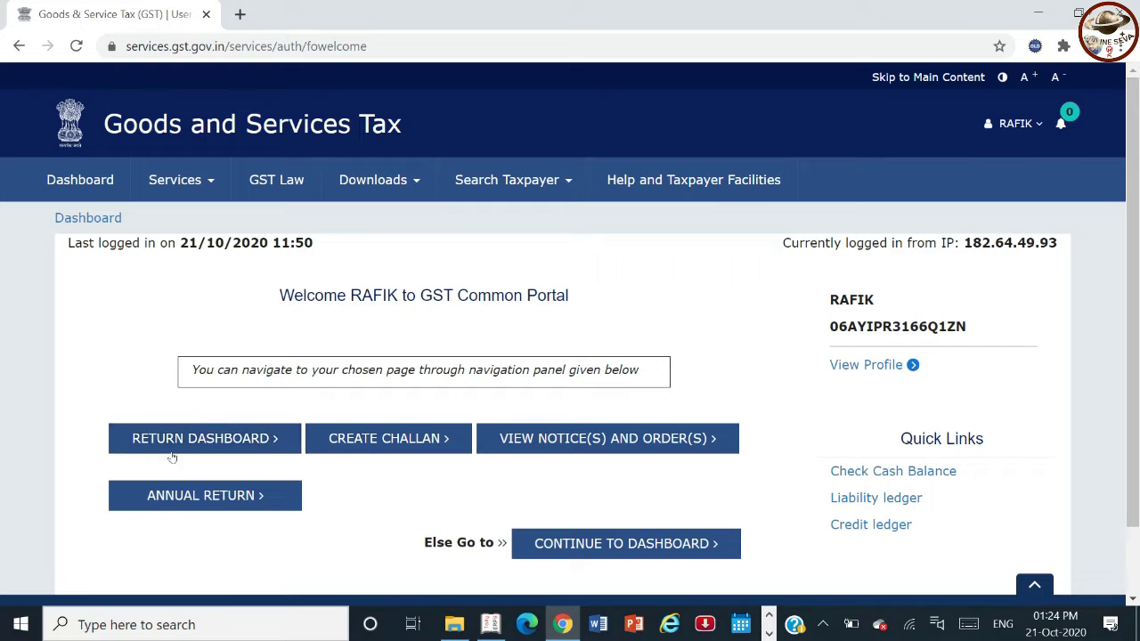
- Search the returns for FY 2020-21, September, and open the GSTR3B monthly return
left_click(175, 441)
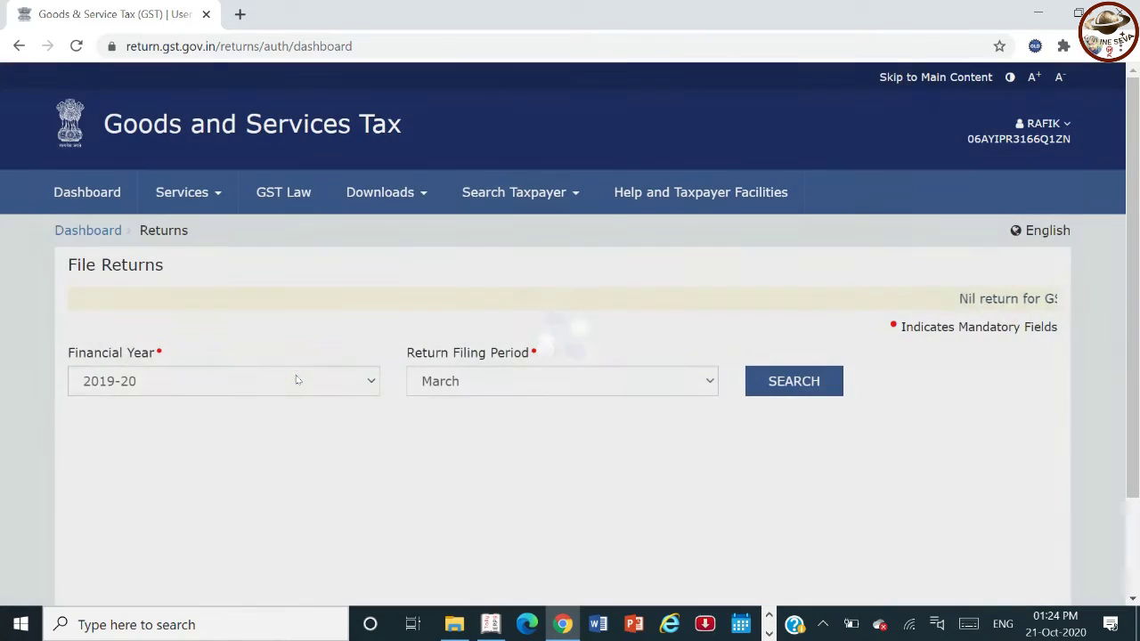
left_click(297, 381)
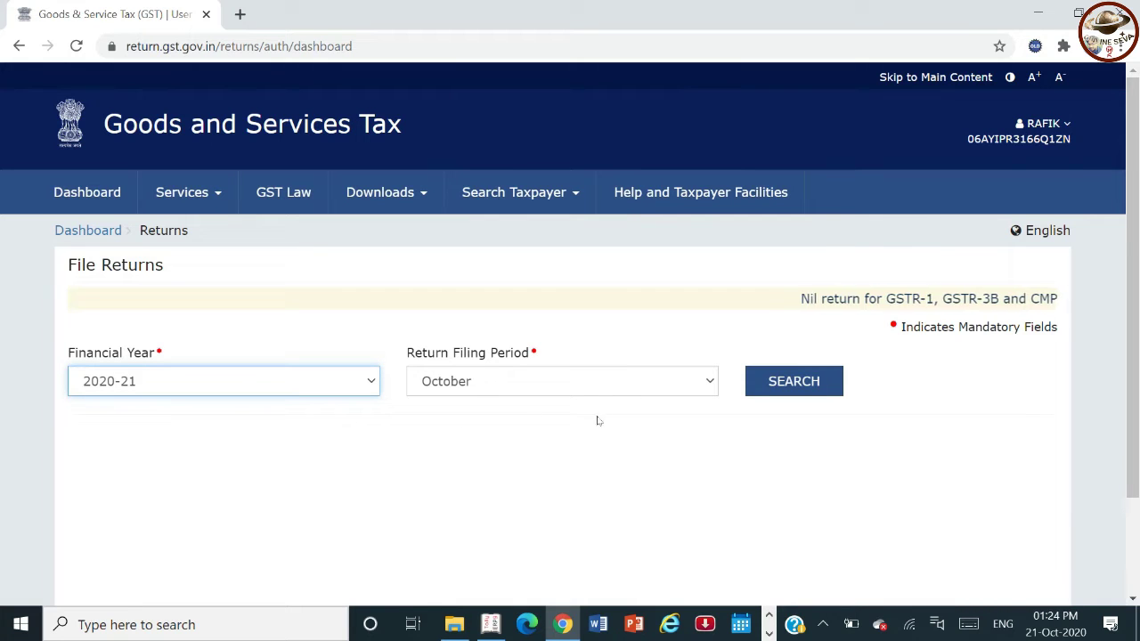
left_click(580, 380)
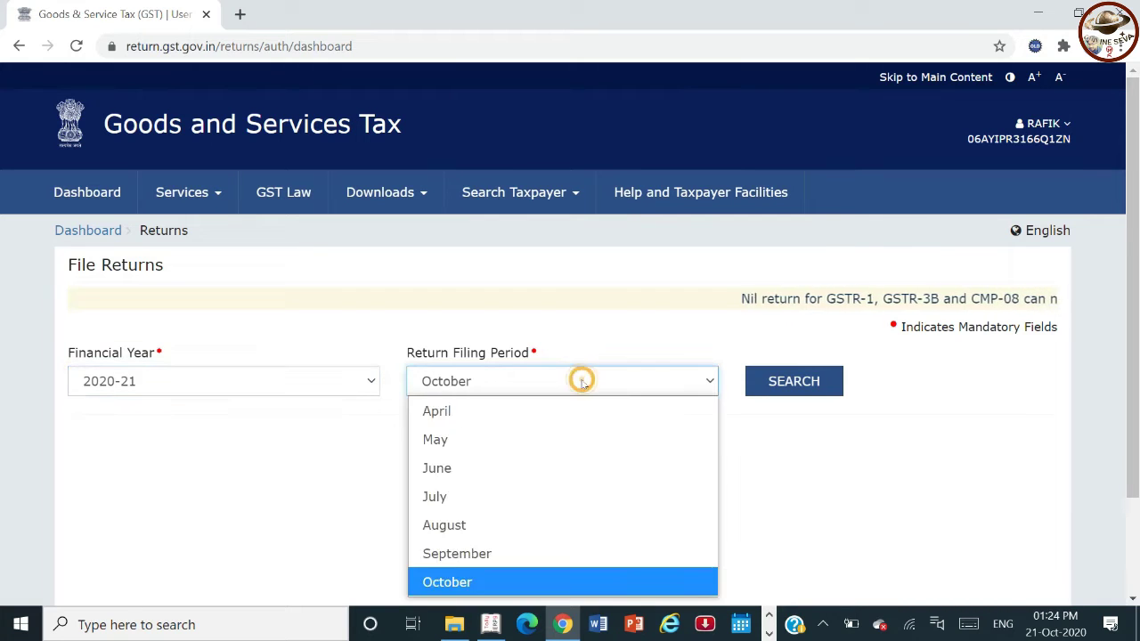
left_click(513, 554)
left_click(783, 389)
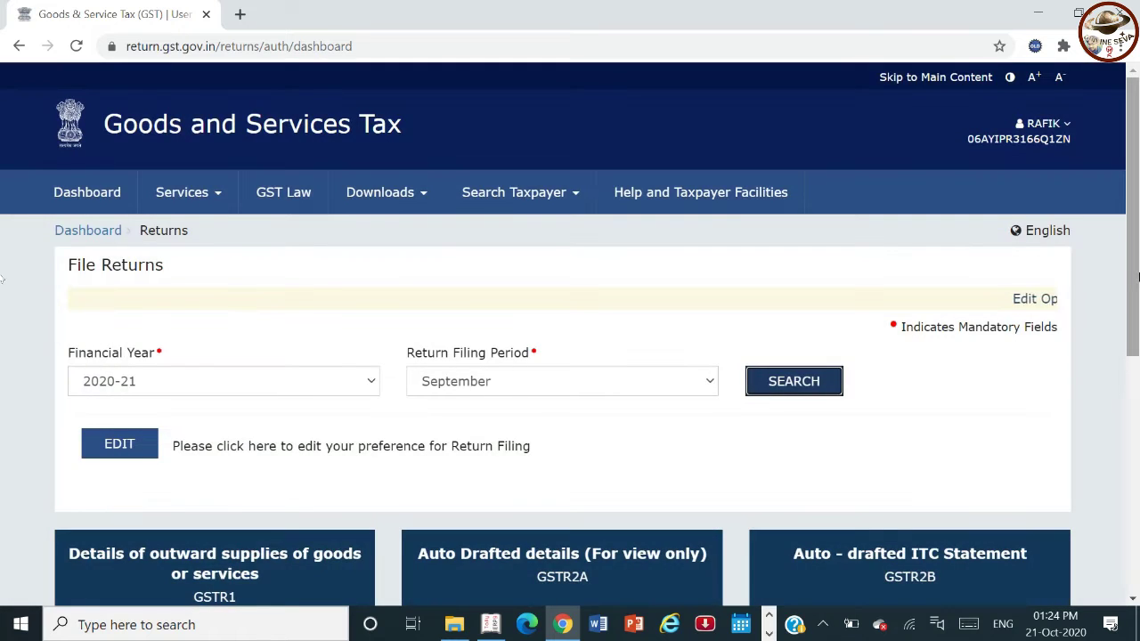
left_click_drag(1137, 277, 1137, 504)
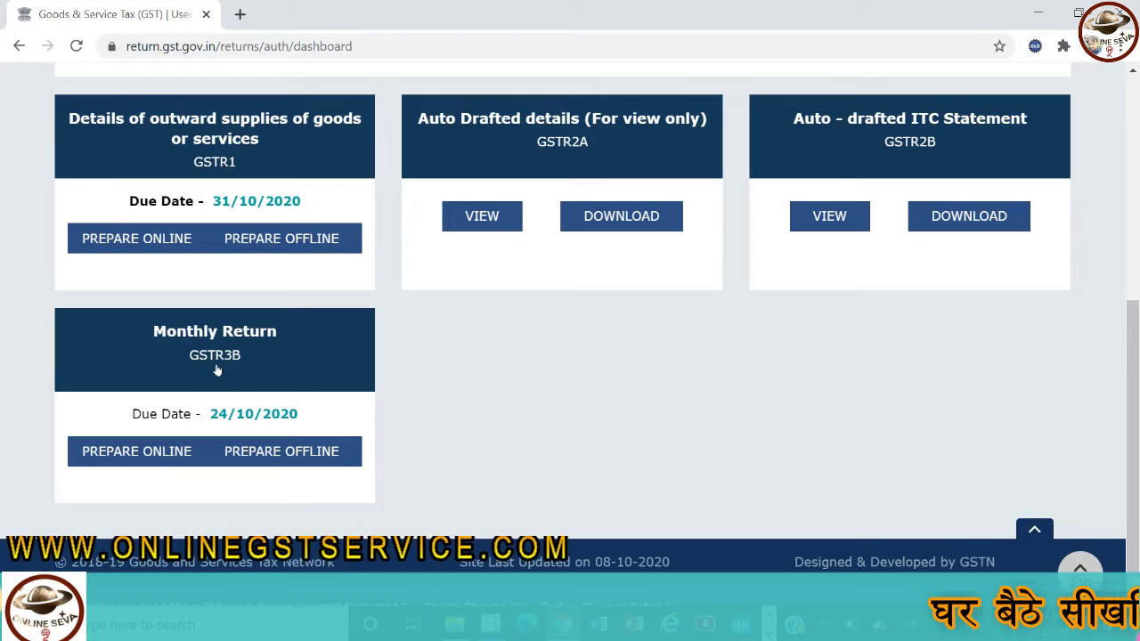
left_click(216, 370)
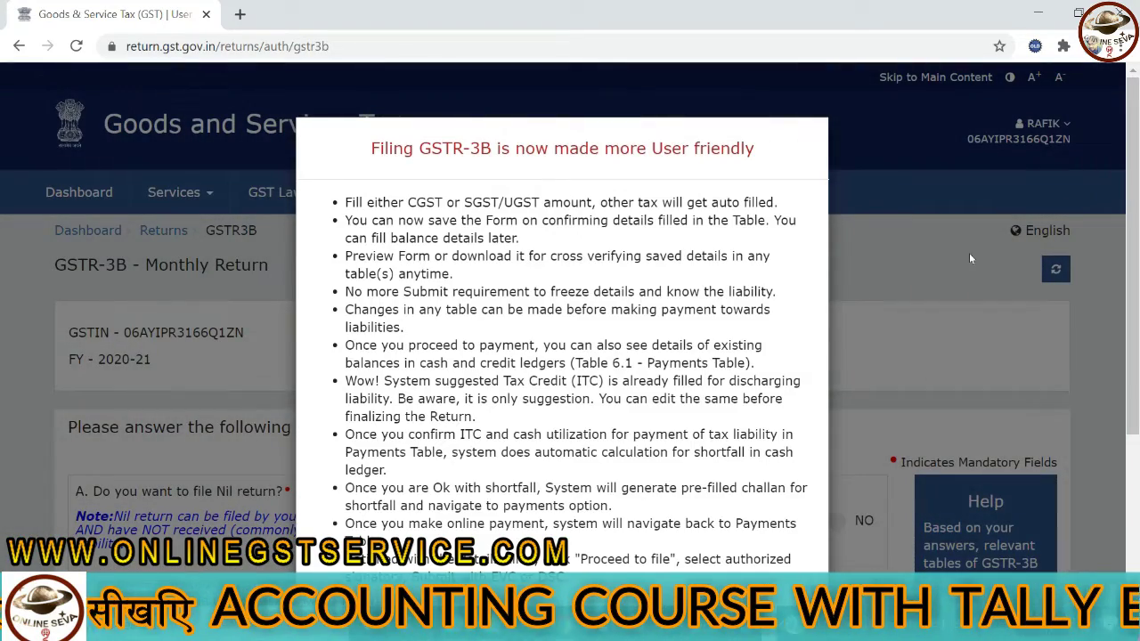
- Close the filing announcement, look through questions A–G, and go back to File Returns
left_click(969, 253)
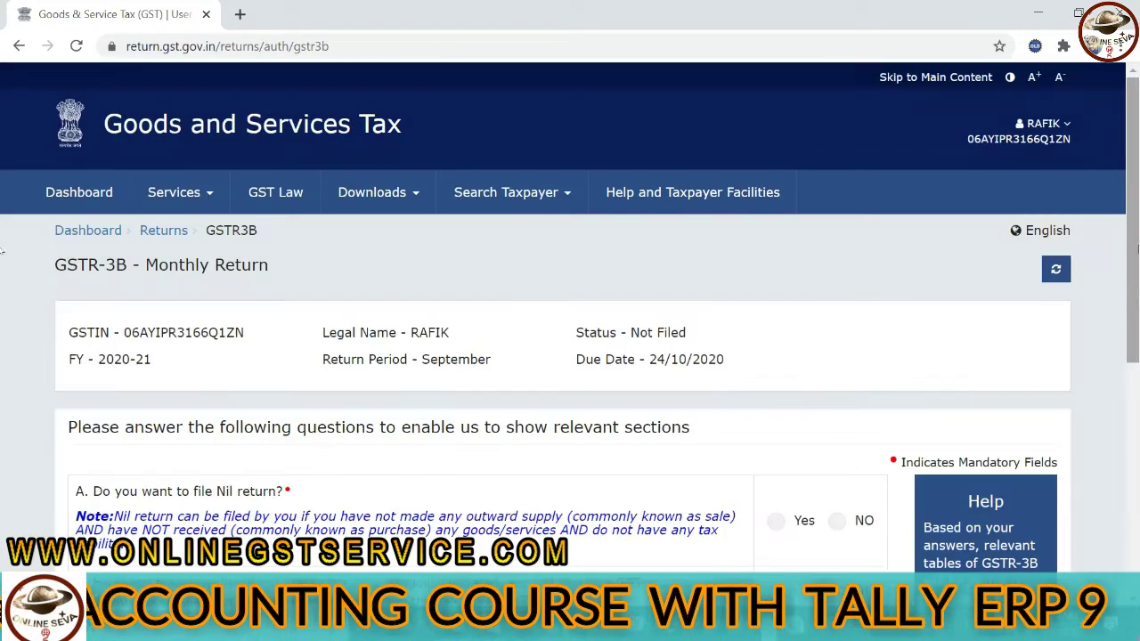
left_click_drag(1137, 248, 1136, 427)
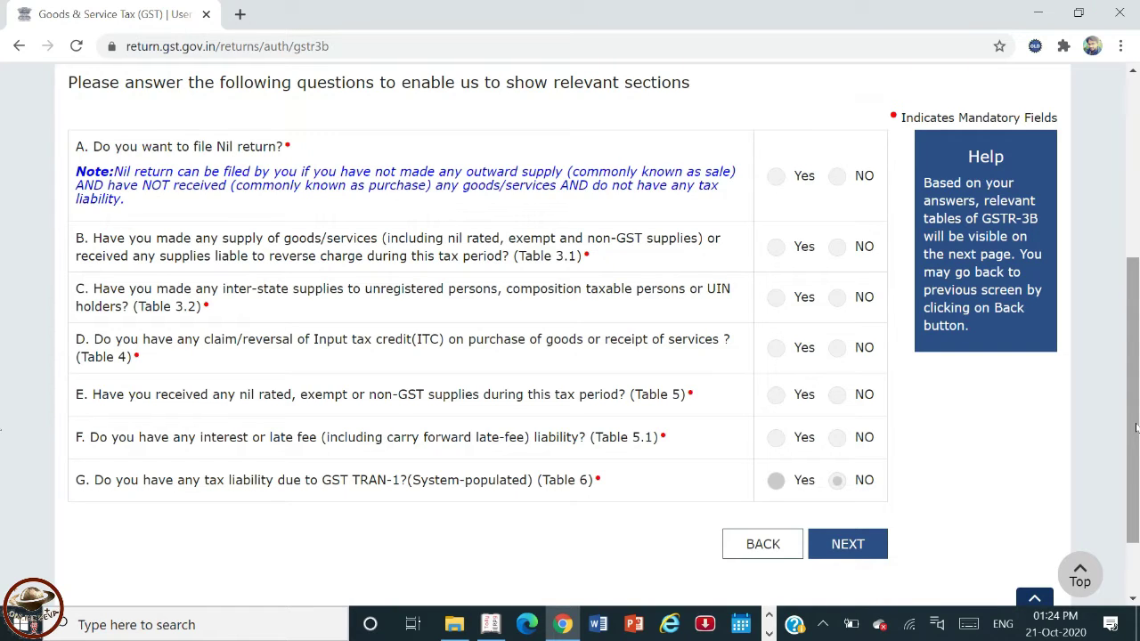
left_click_drag(1136, 428, 1133, 388)
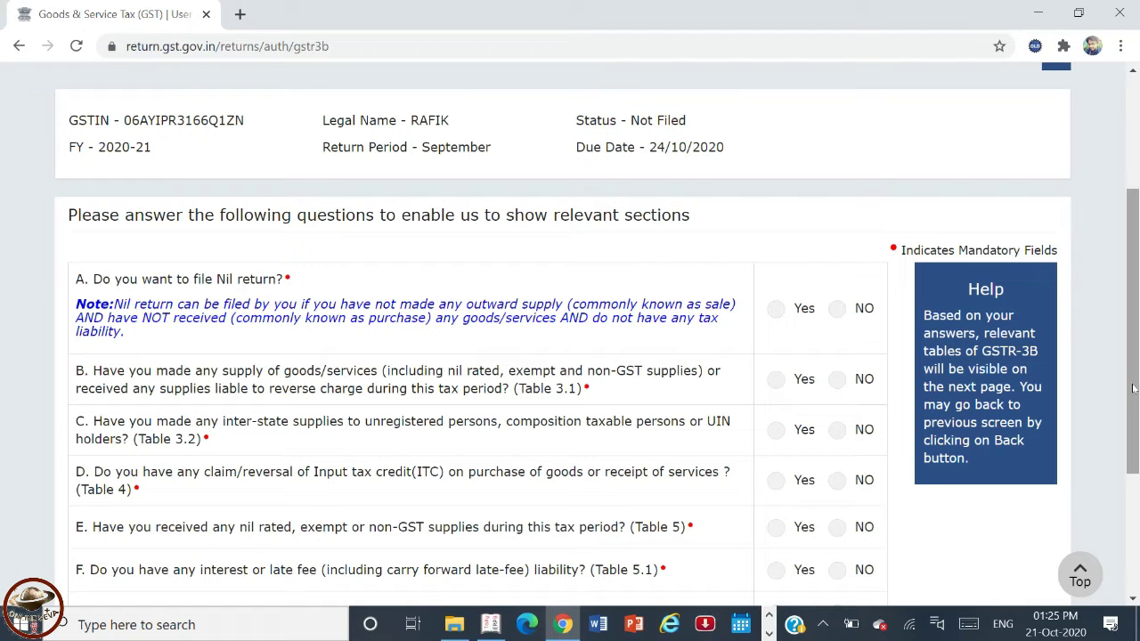
scroll(1136, 384, "down", 2)
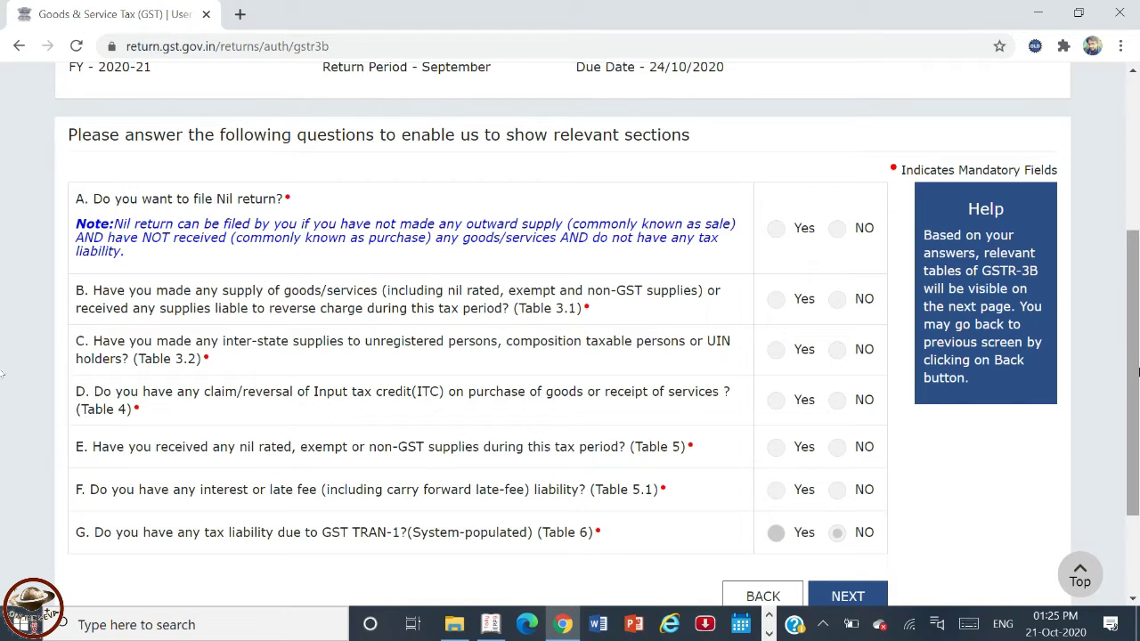
scroll(1136, 476, "down", 2)
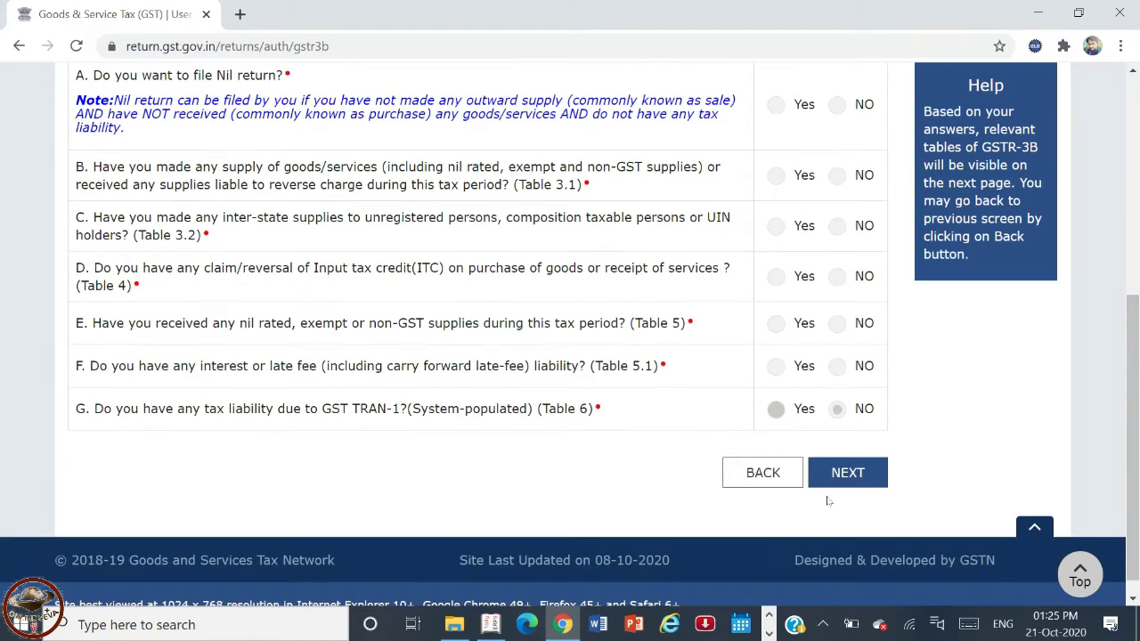
left_click(758, 475)
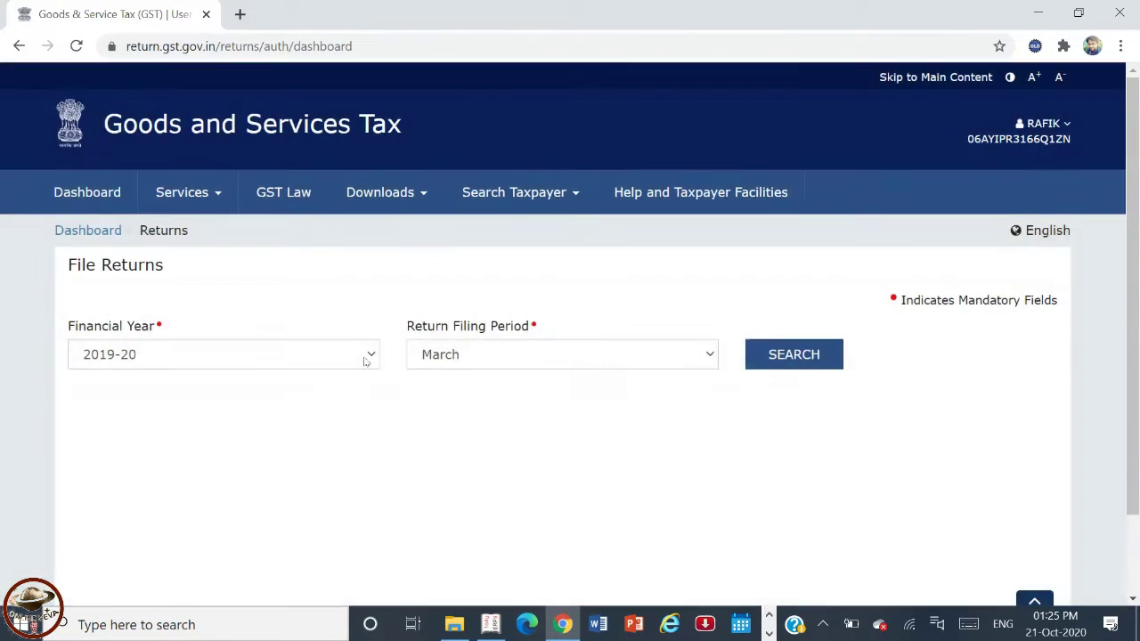
- Open GSTR3B Prepare Offline for September 2020-21, then switch to Tally's GSTR-3B report
left_click(365, 359)
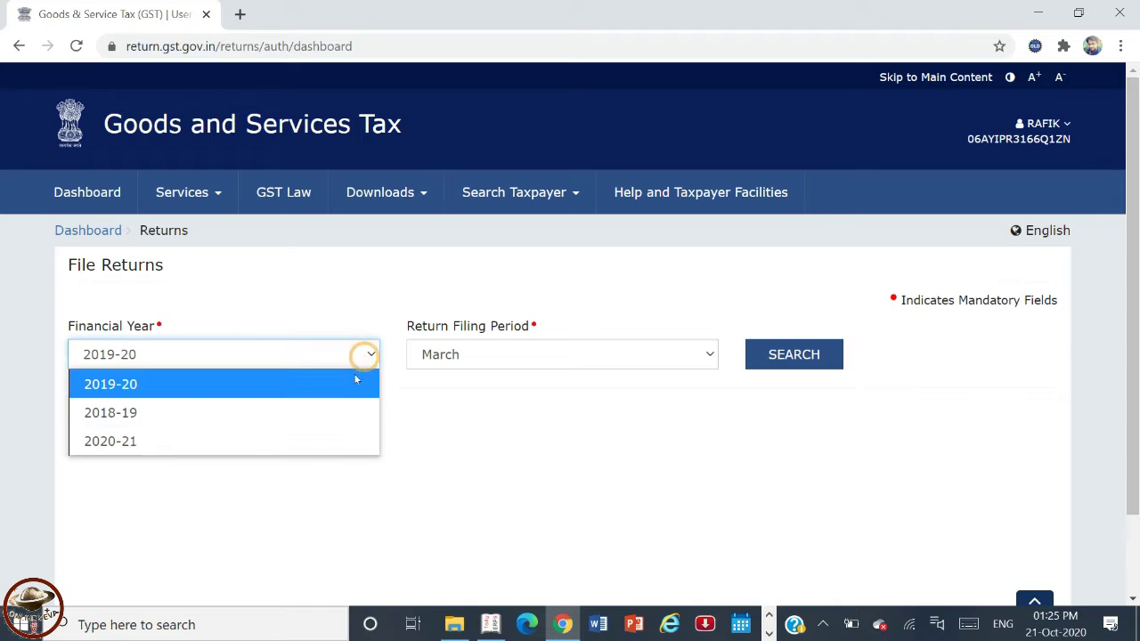
left_click(301, 441)
left_click(653, 359)
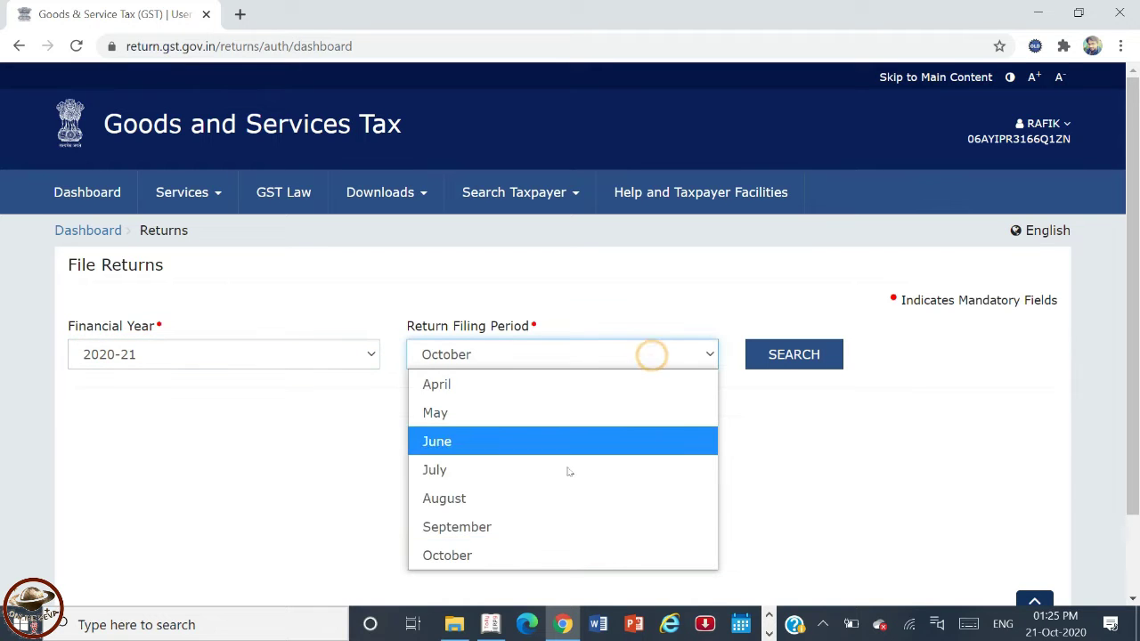
left_click(546, 523)
left_click(789, 365)
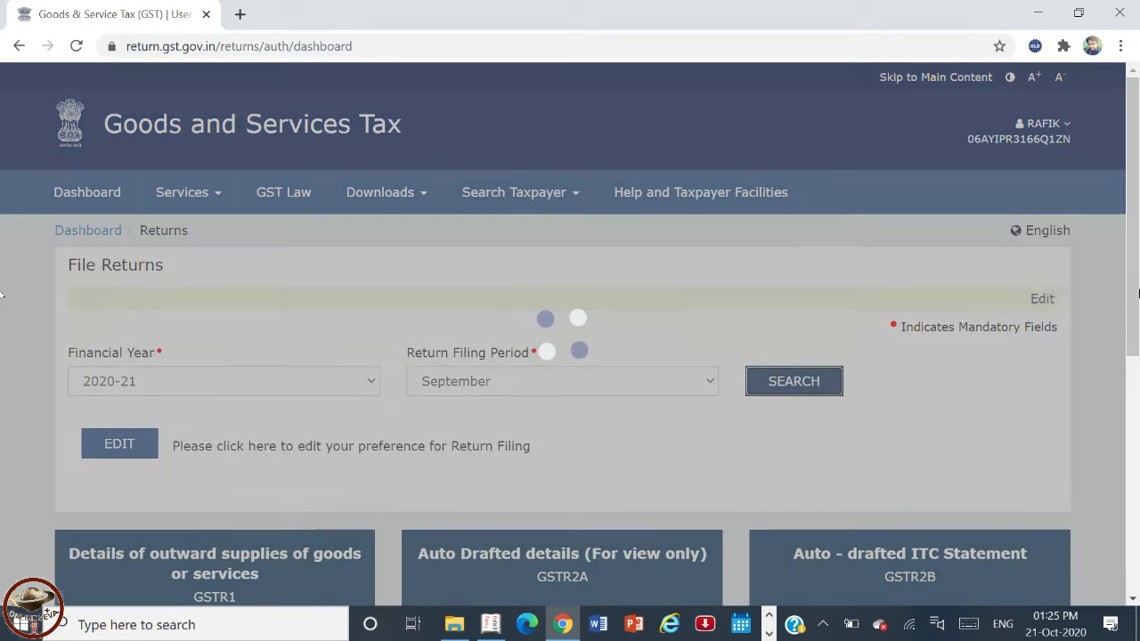
left_click_drag(1139, 294, 1127, 467)
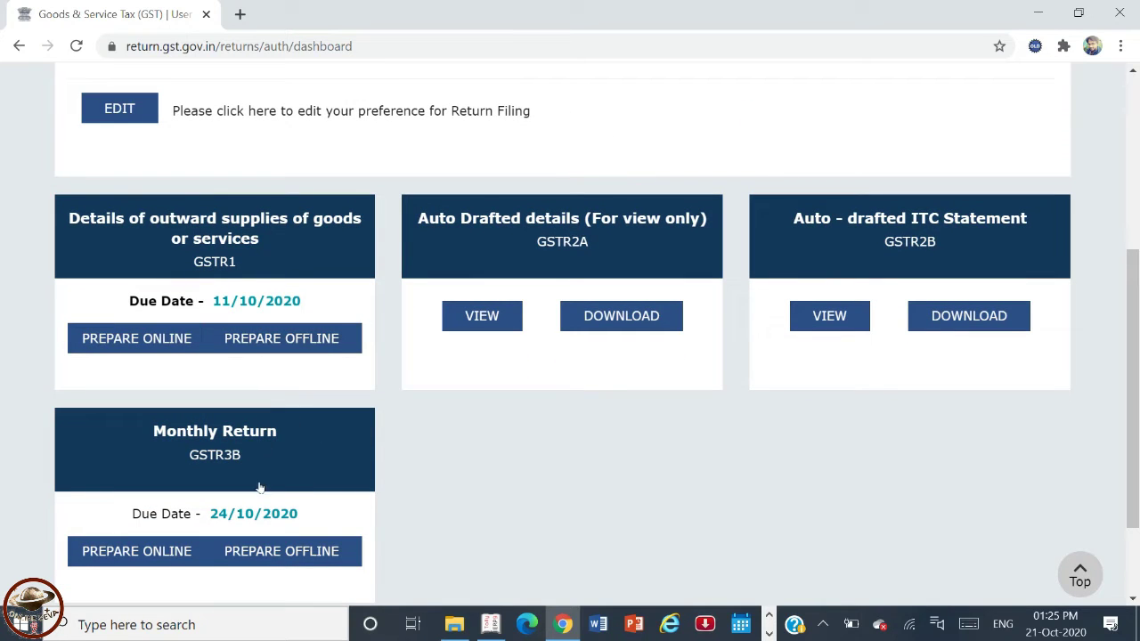
left_click(278, 554)
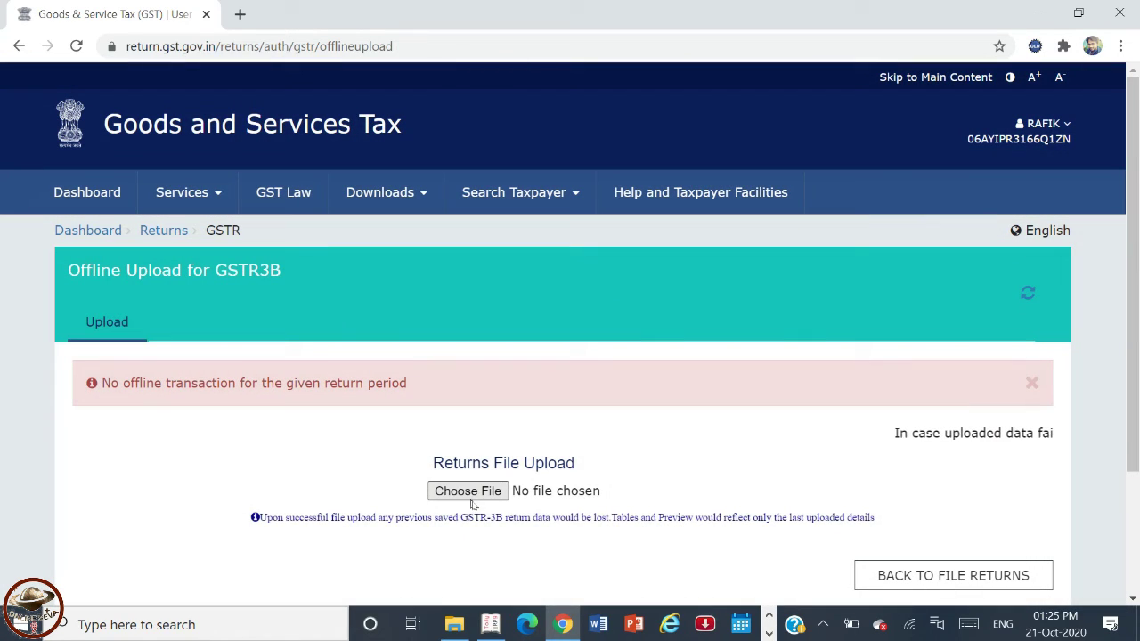
left_click(493, 630)
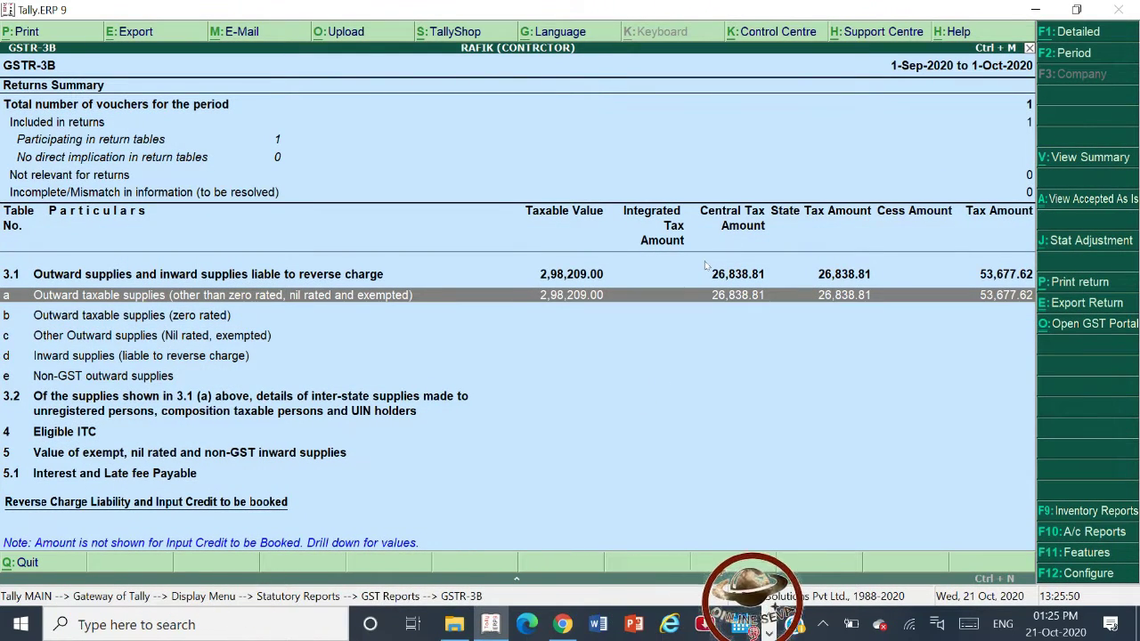
- Export the GSTR-3B return as JSON (Data Interchange) into the Tally.ERP9 folder, then return to the portal
left_click(1060, 305)
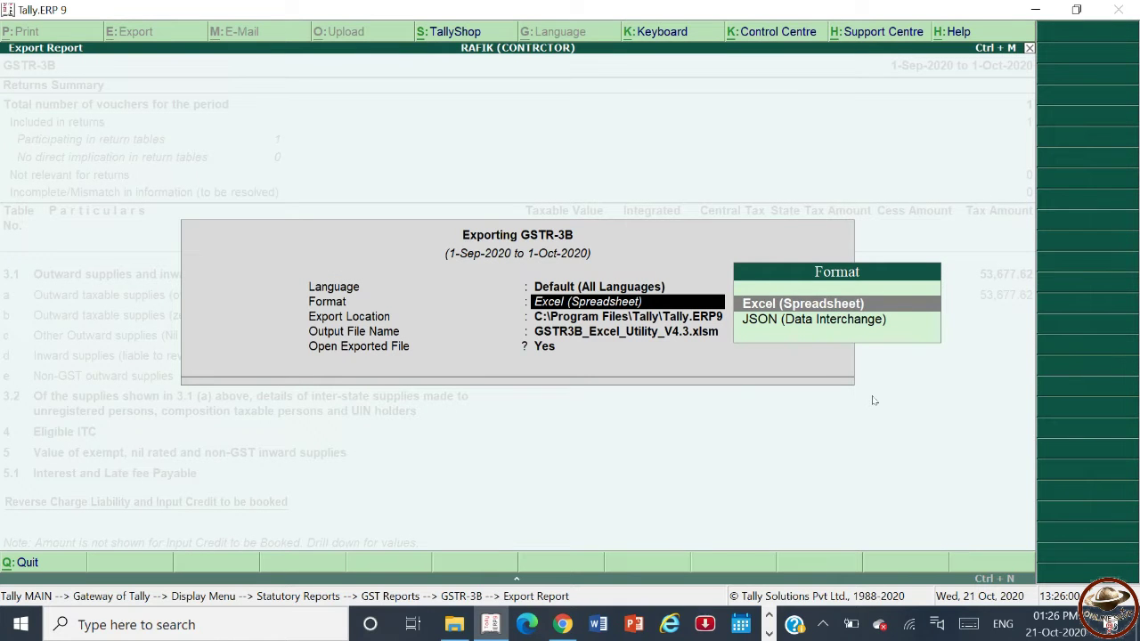
key("Down")
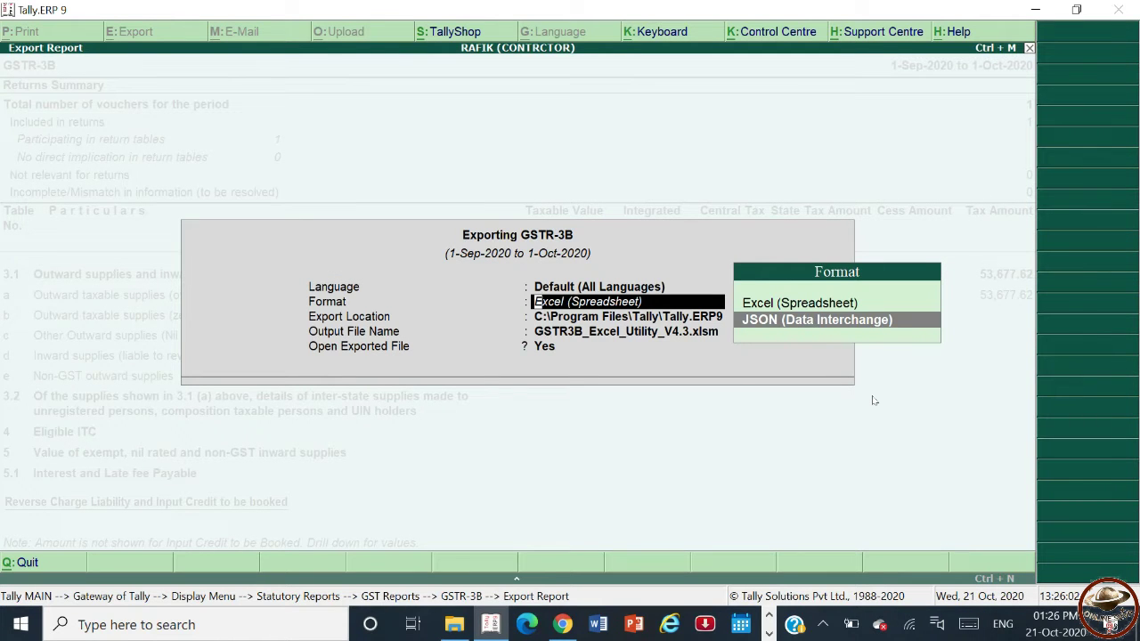
key("Return")
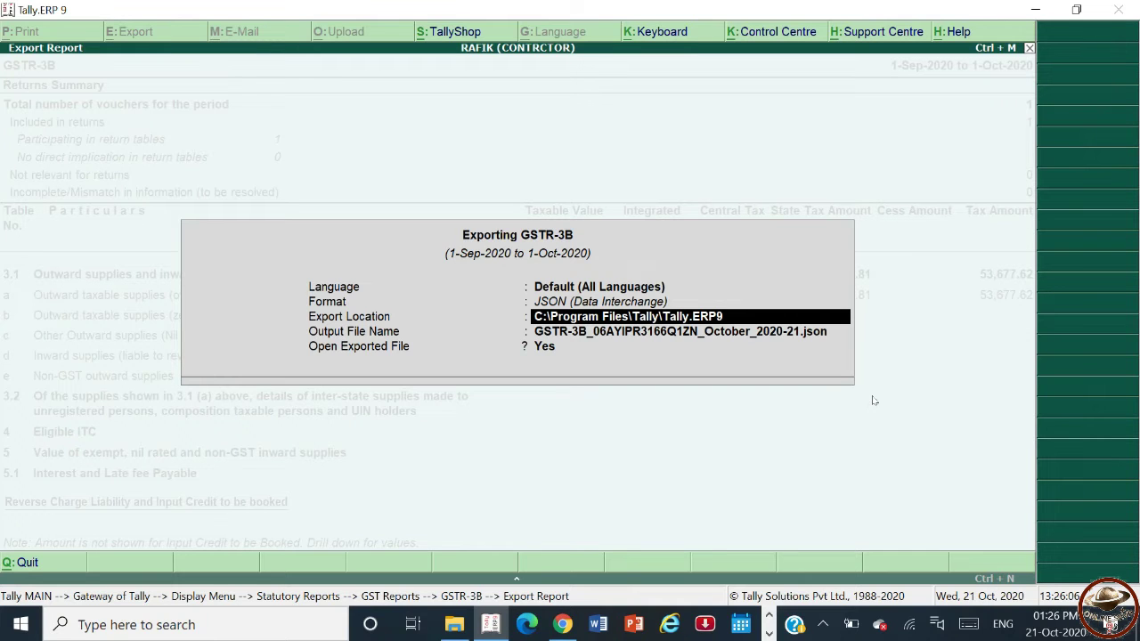
key("Return")
key("Return")
key("Return")
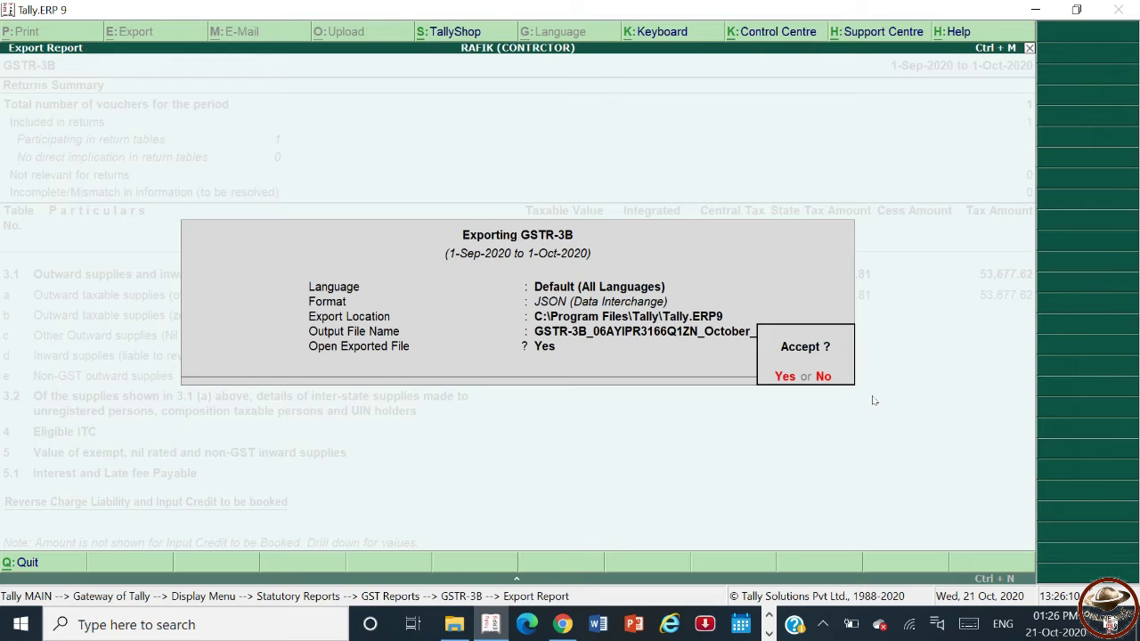
key("Return")
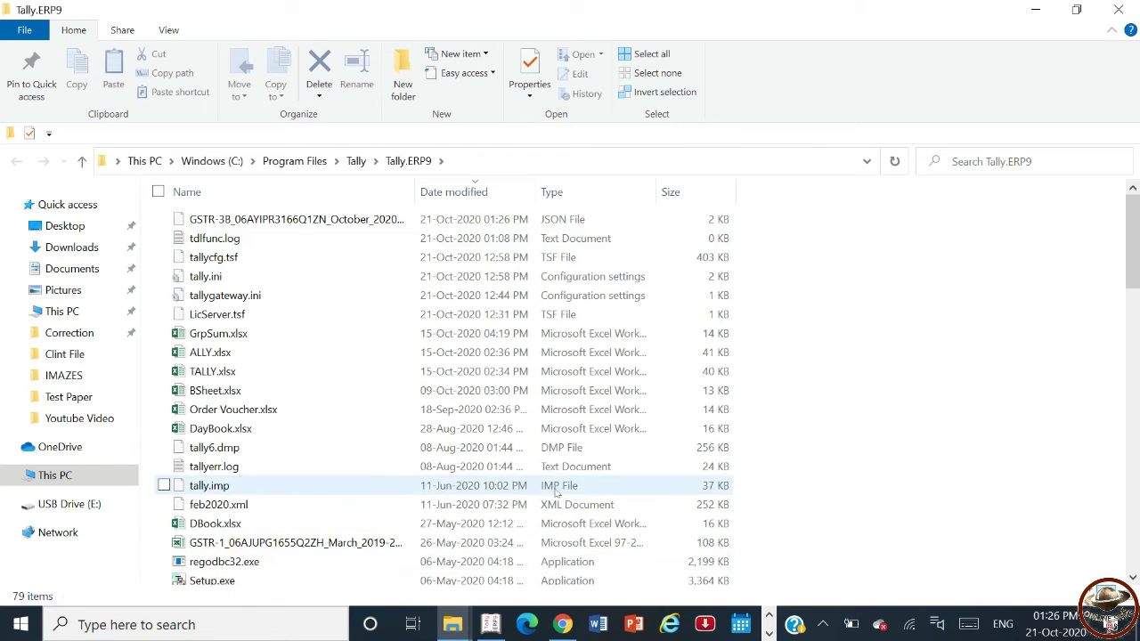
mouse_move(562, 626)
left_click(463, 501)
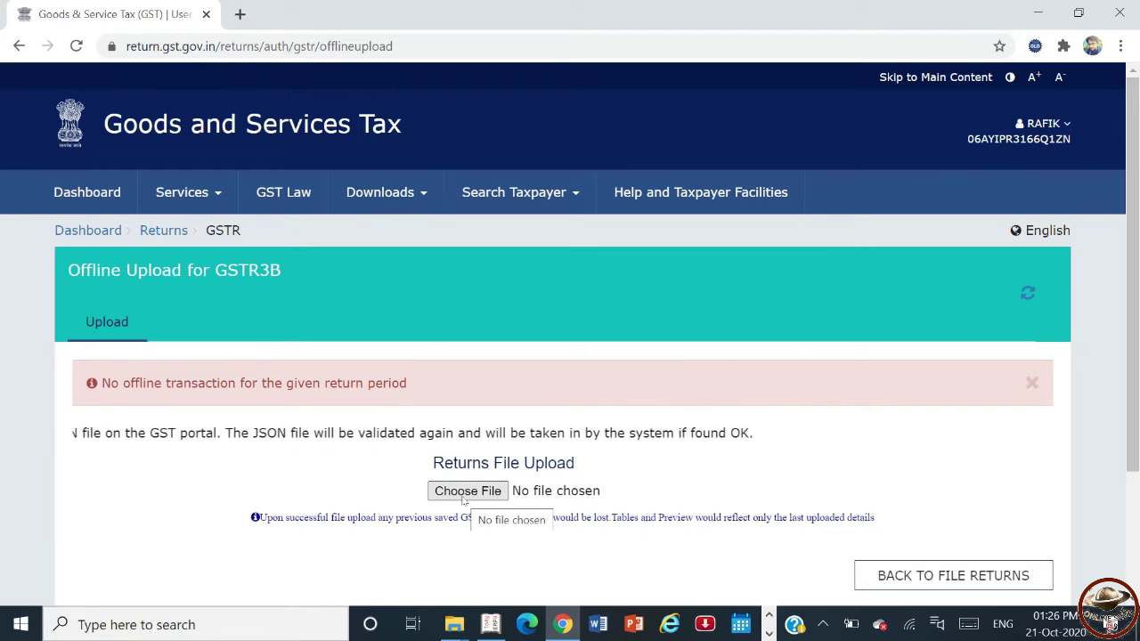
mouse_move(486, 628)
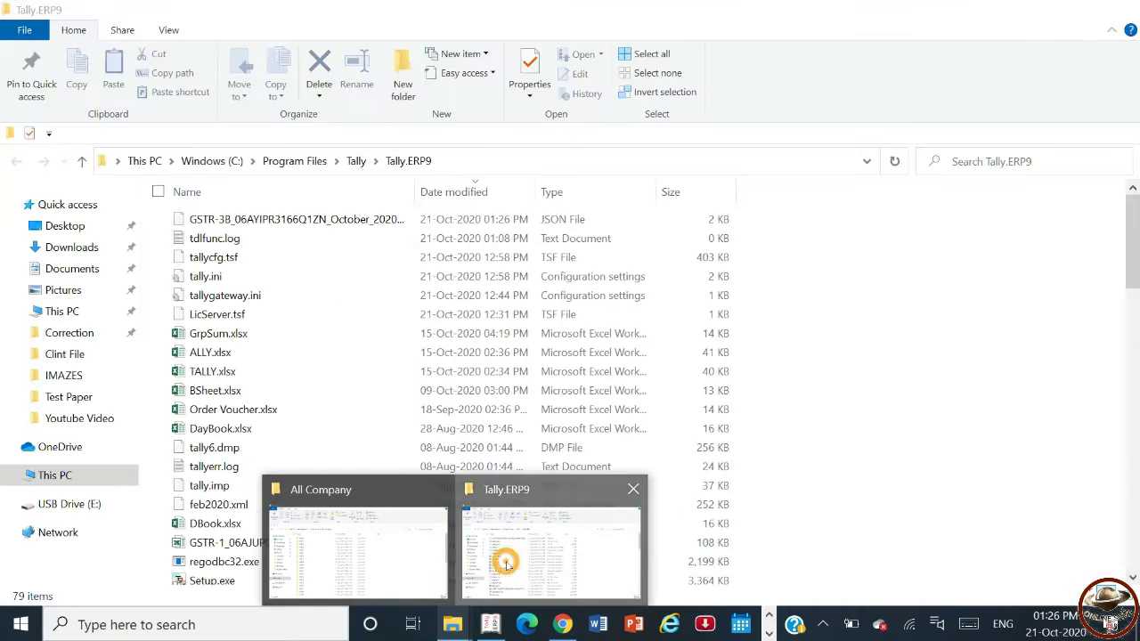
left_click(507, 567)
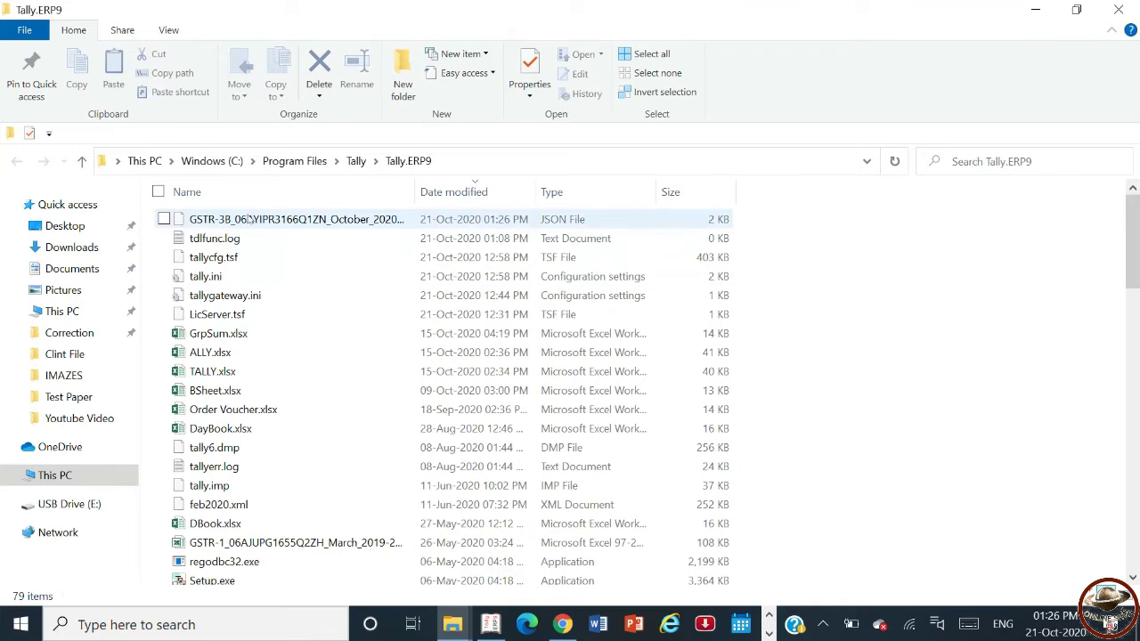
left_click(562, 624)
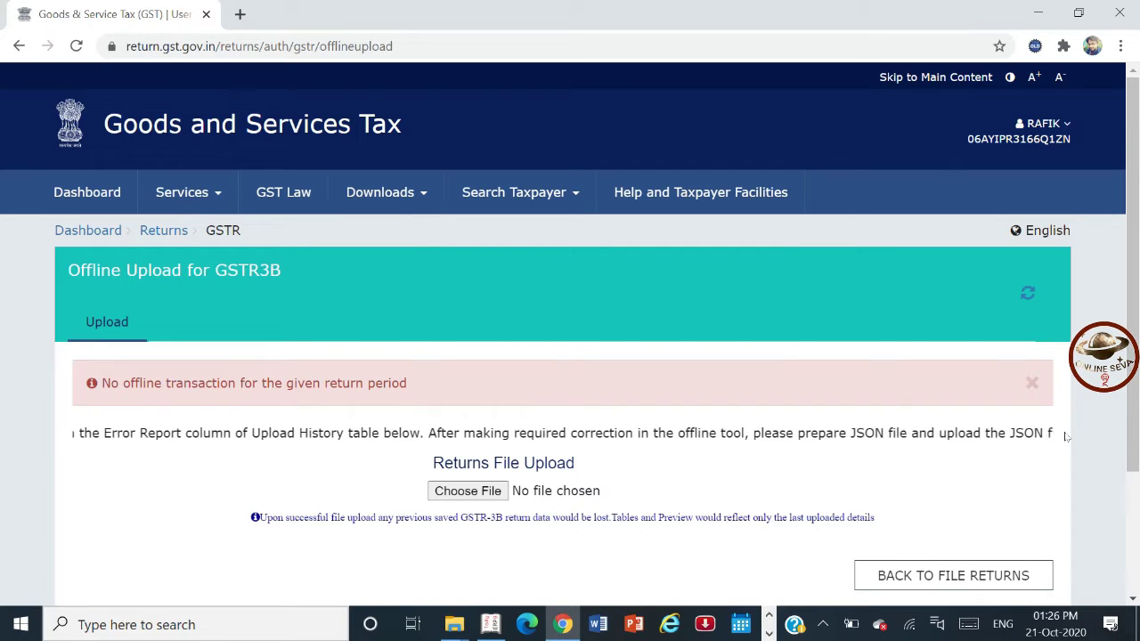
- Search September 2020-21 returns and open GSTR3B to prepare online, closing the announcement
left_click(167, 233)
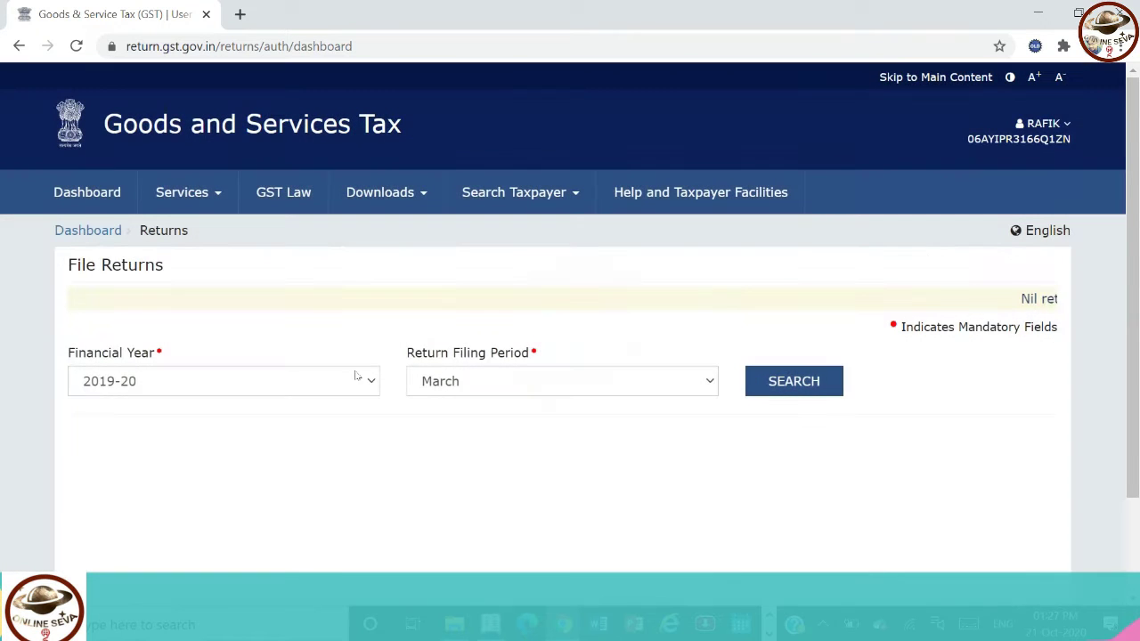
left_click(356, 374)
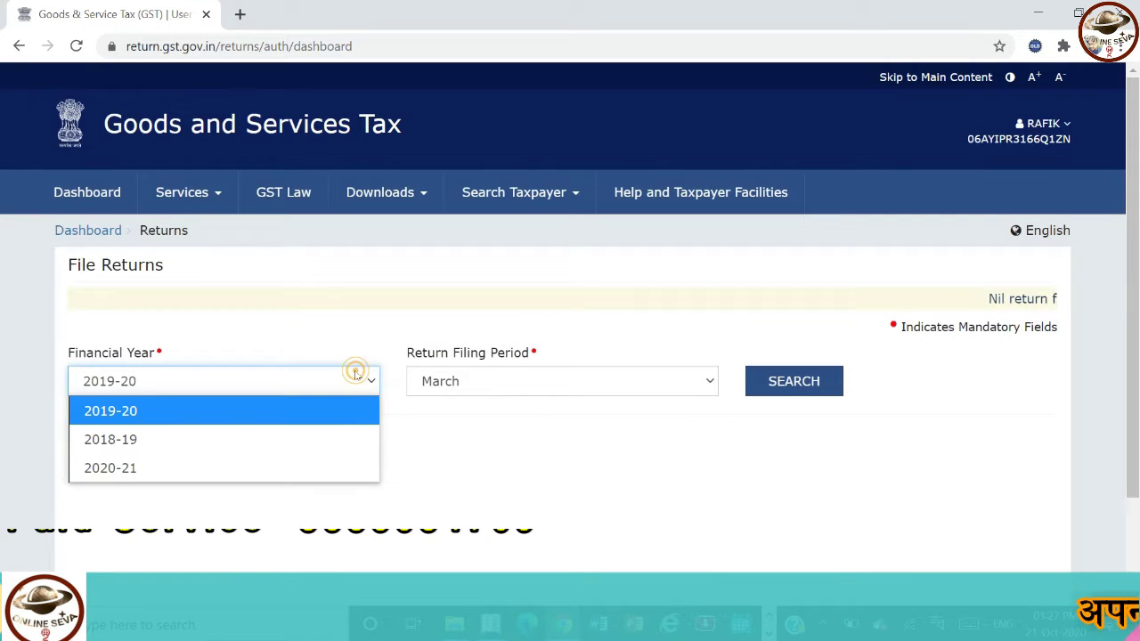
left_click(312, 470)
left_click(584, 385)
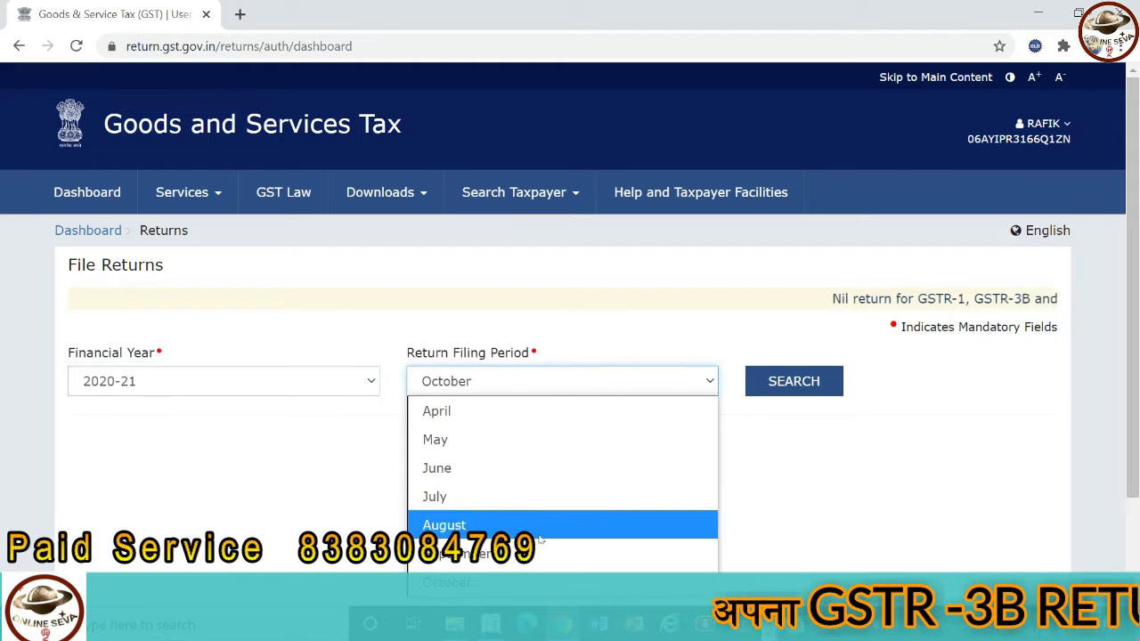
left_click(570, 545)
left_click(828, 391)
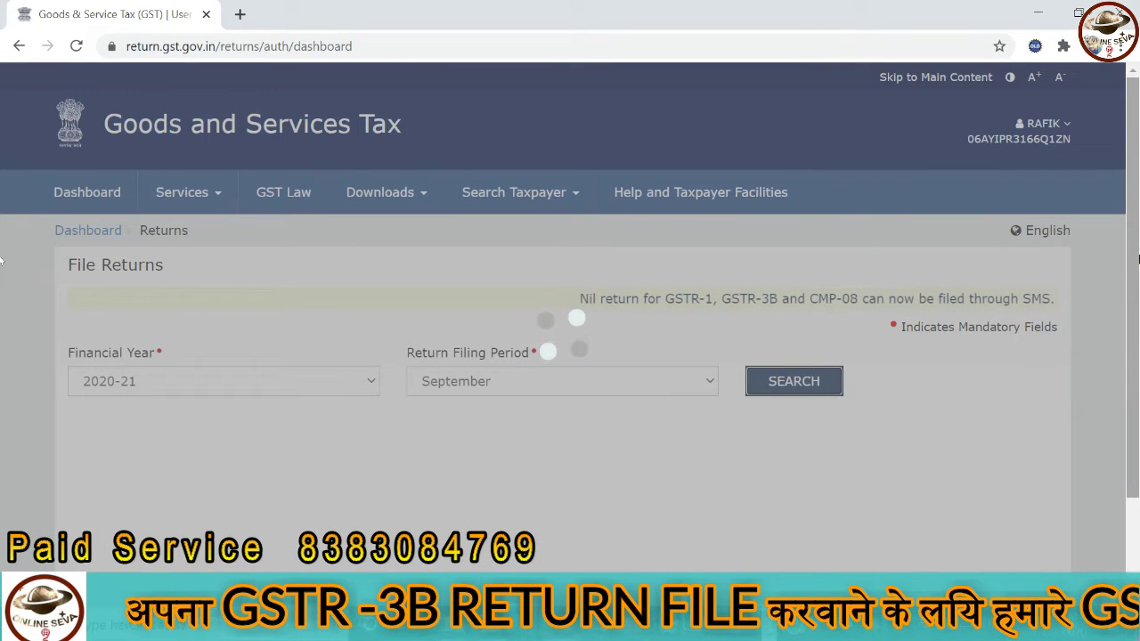
scroll(169, 387, "down", 4)
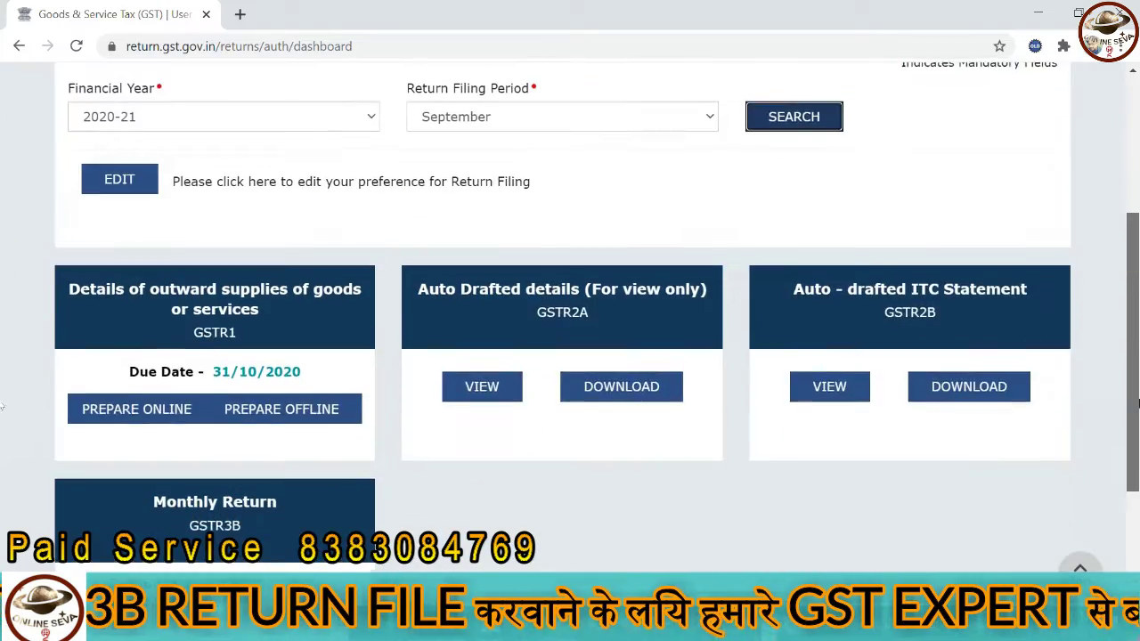
left_click(170, 388)
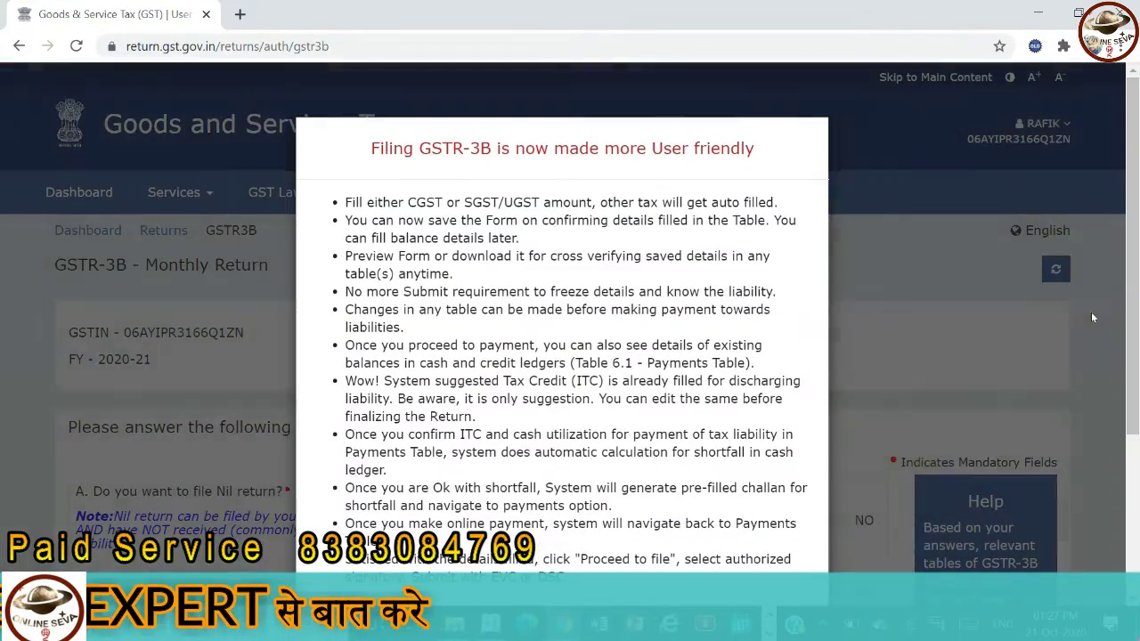
left_click(1091, 317)
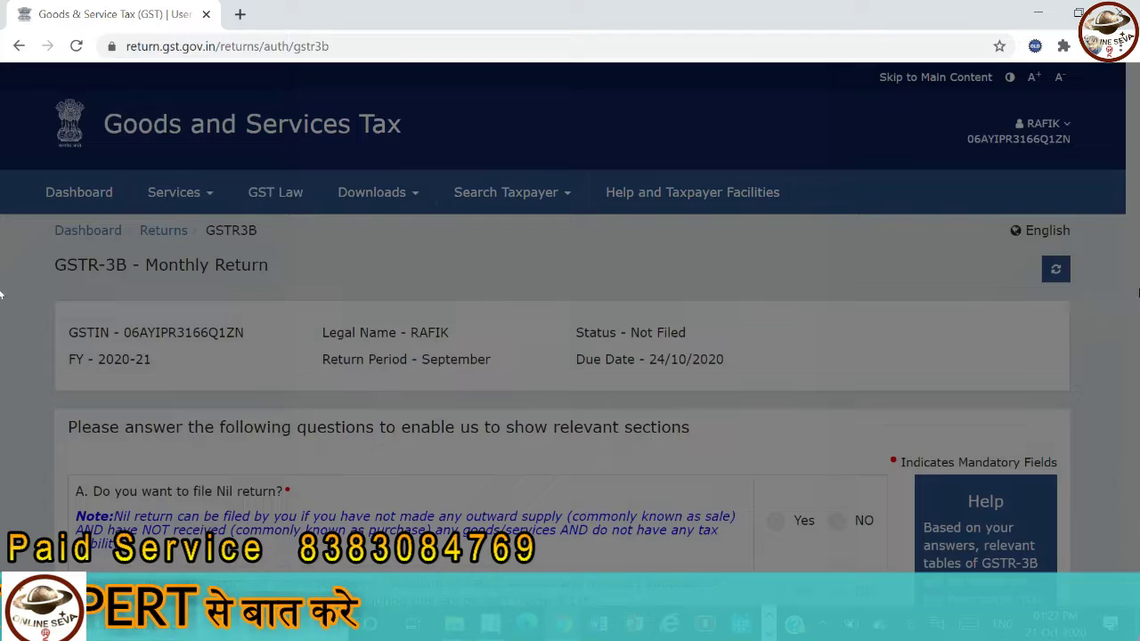
- Answer No to Nil return, Yes to outward supplies (Table 3.1), No to the rest, then proceed
scroll(827, 353, "down", 5)
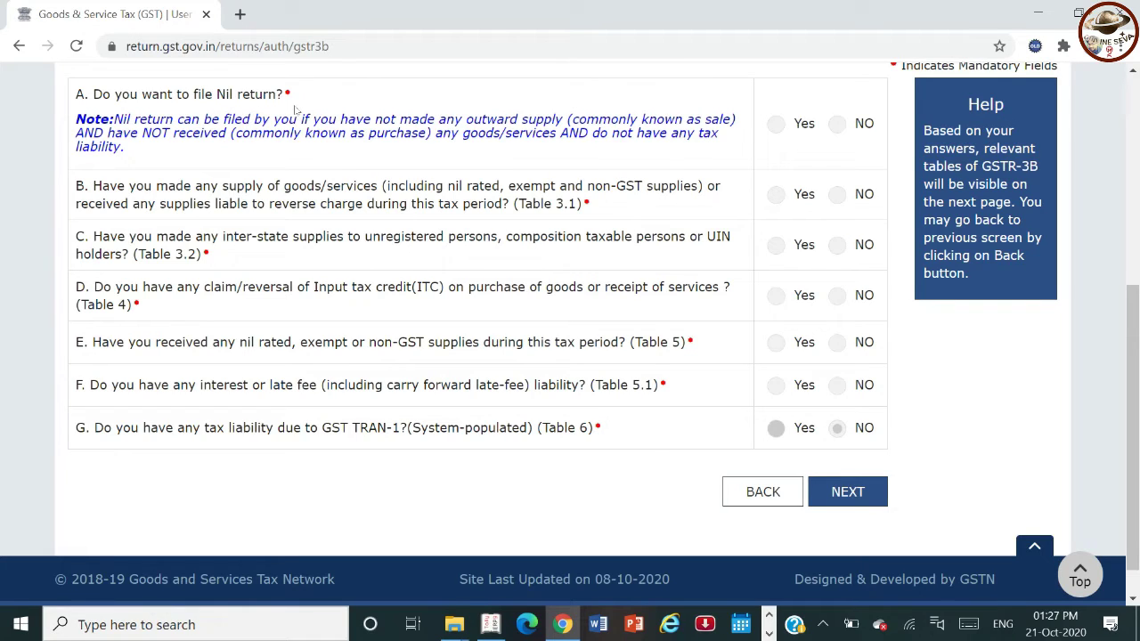
left_click(778, 126)
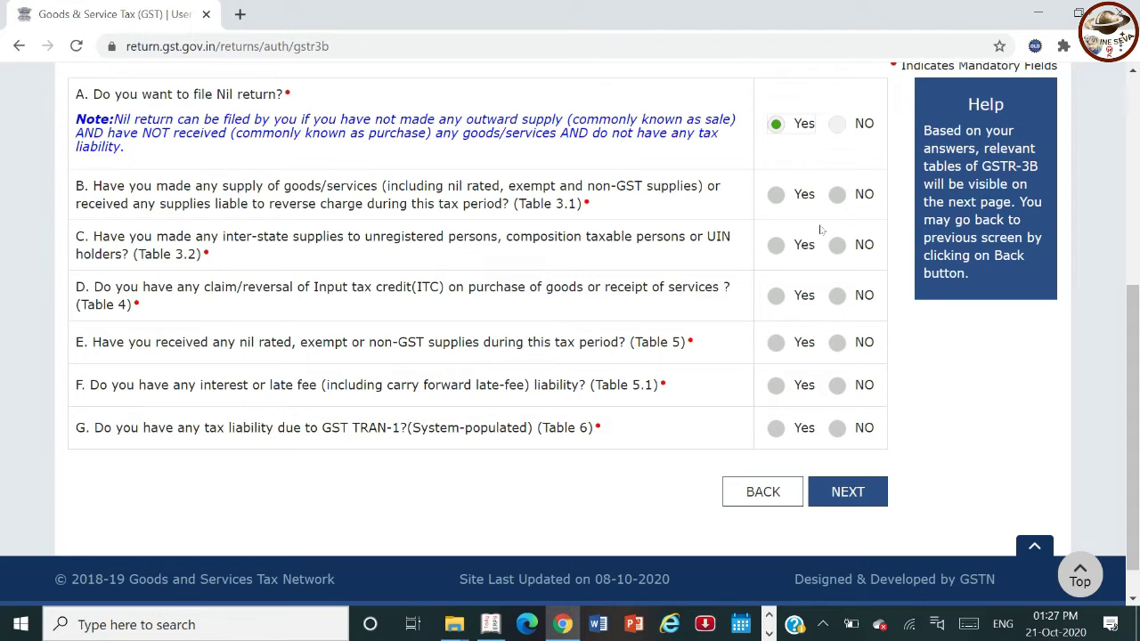
left_click(830, 131)
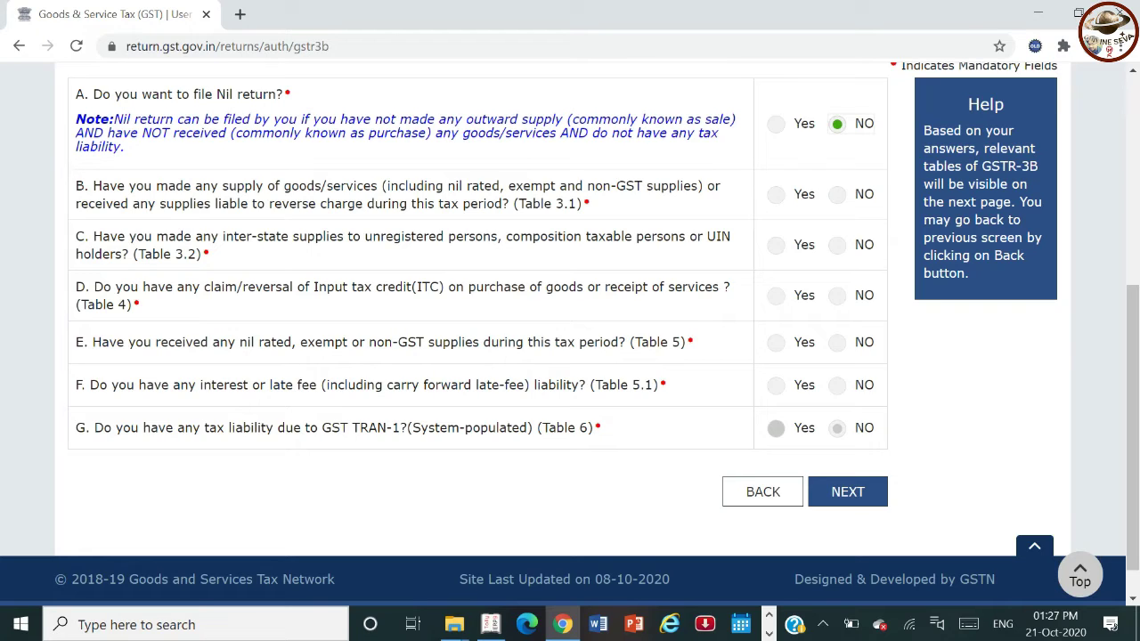
left_click(775, 203)
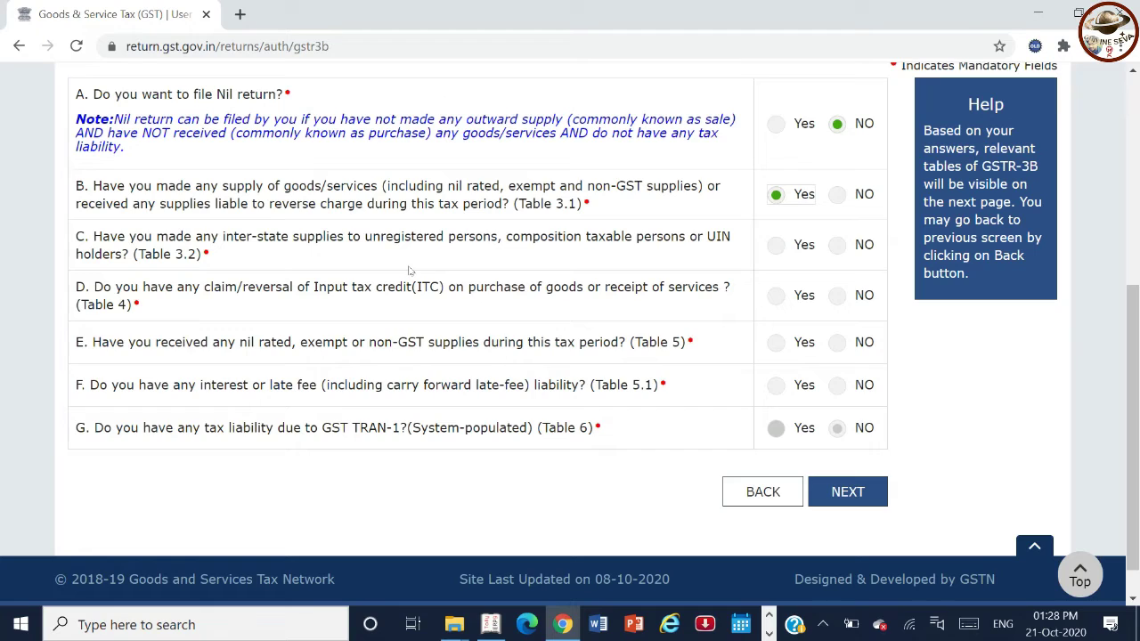
left_click(838, 247)
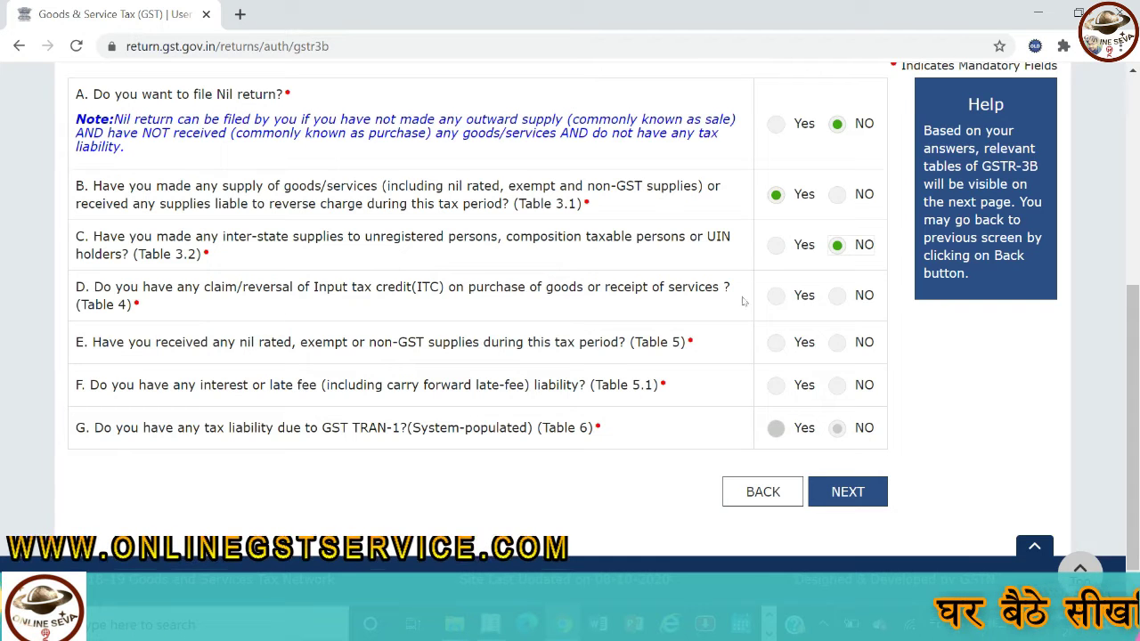
left_click(837, 297)
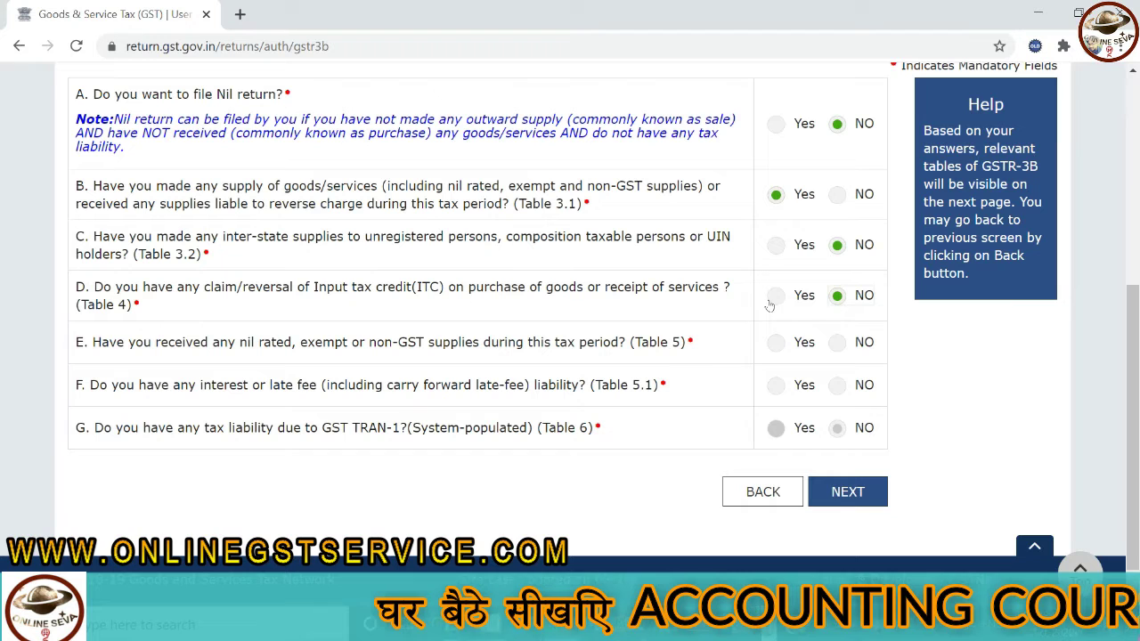
double_click(836, 346)
left_click(837, 386)
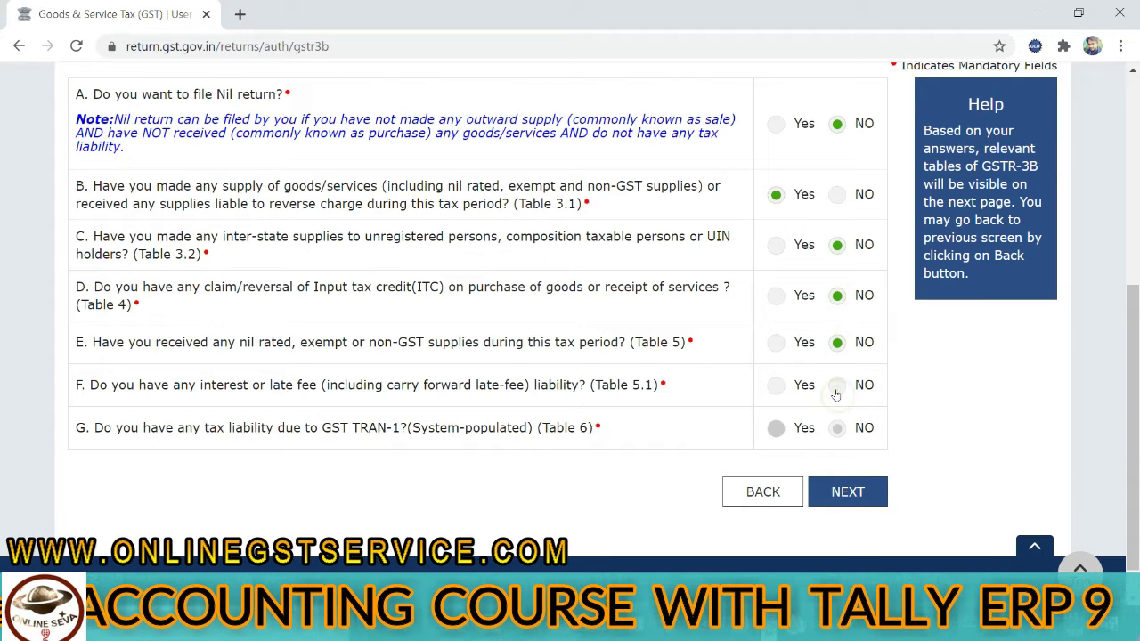
left_click(847, 492)
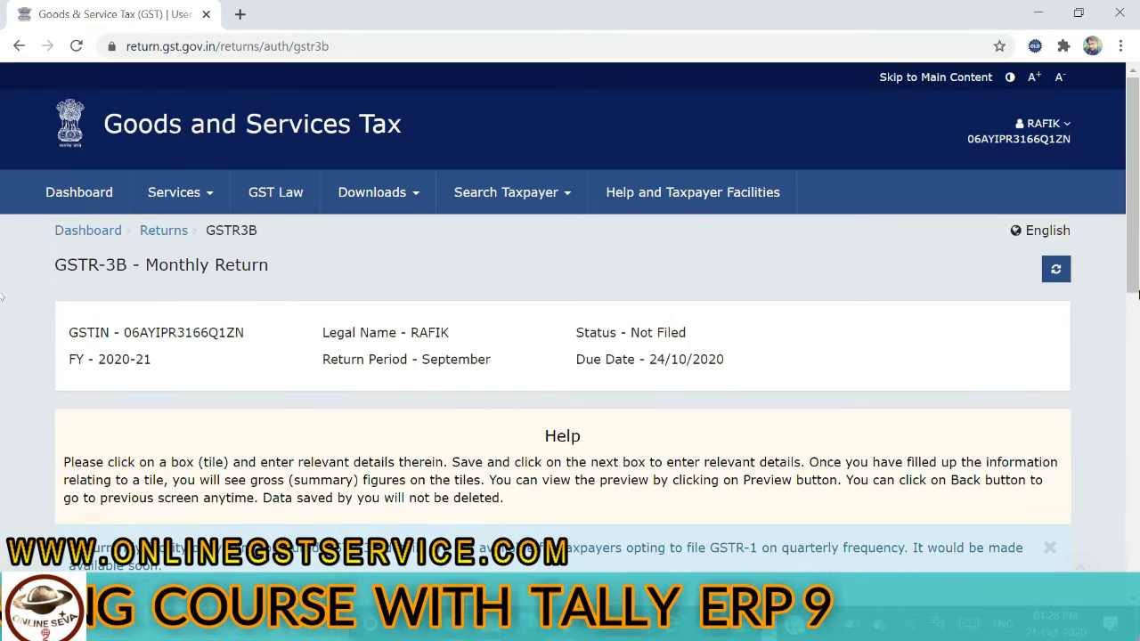
- Scroll down and open the '3.1 Tax on outward and reverse charge inward supplies' tile
left_click_drag(1135, 217, 1136, 436)
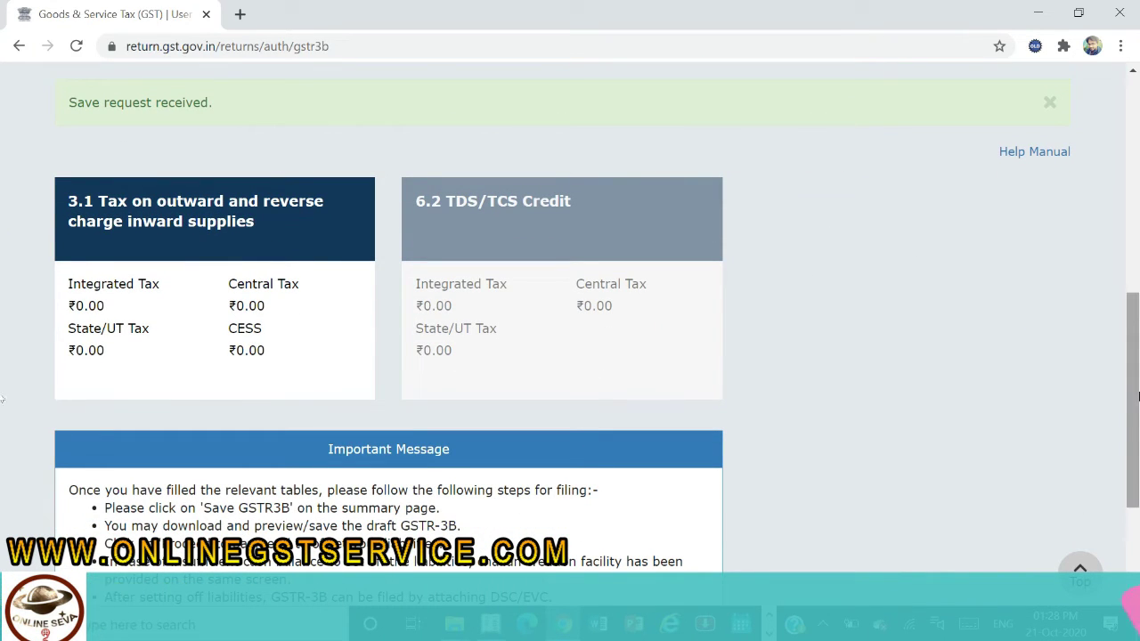
mouse_move(1136, 437)
left_mouse_down()
mouse_move(1137, 472)
mouse_move(1137, 445)
left_mouse_up()
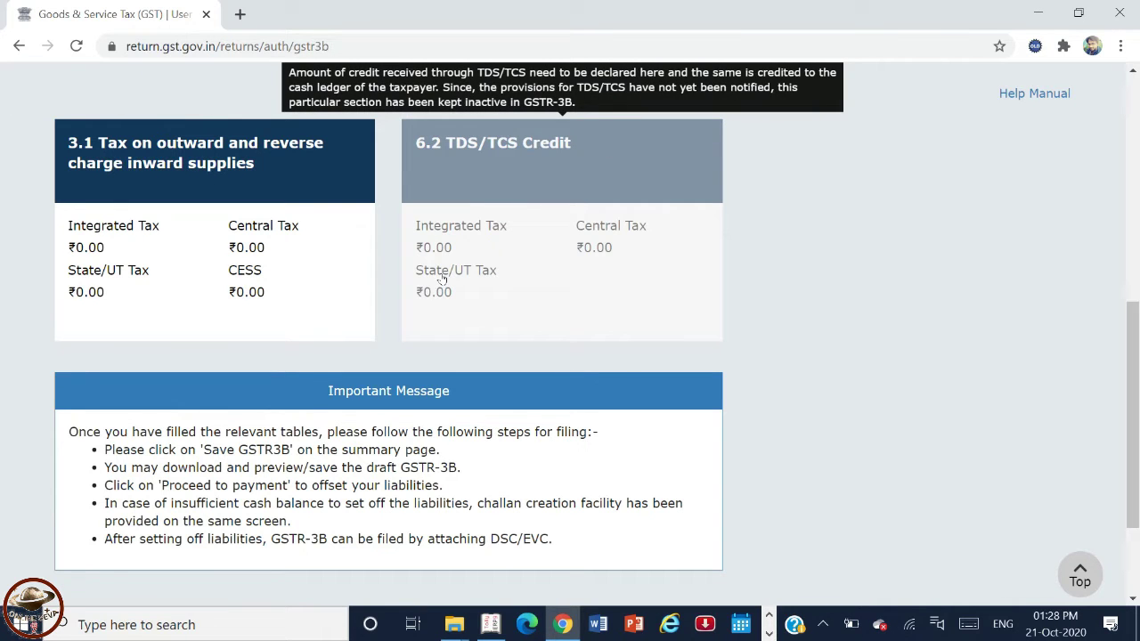
left_click(185, 153)
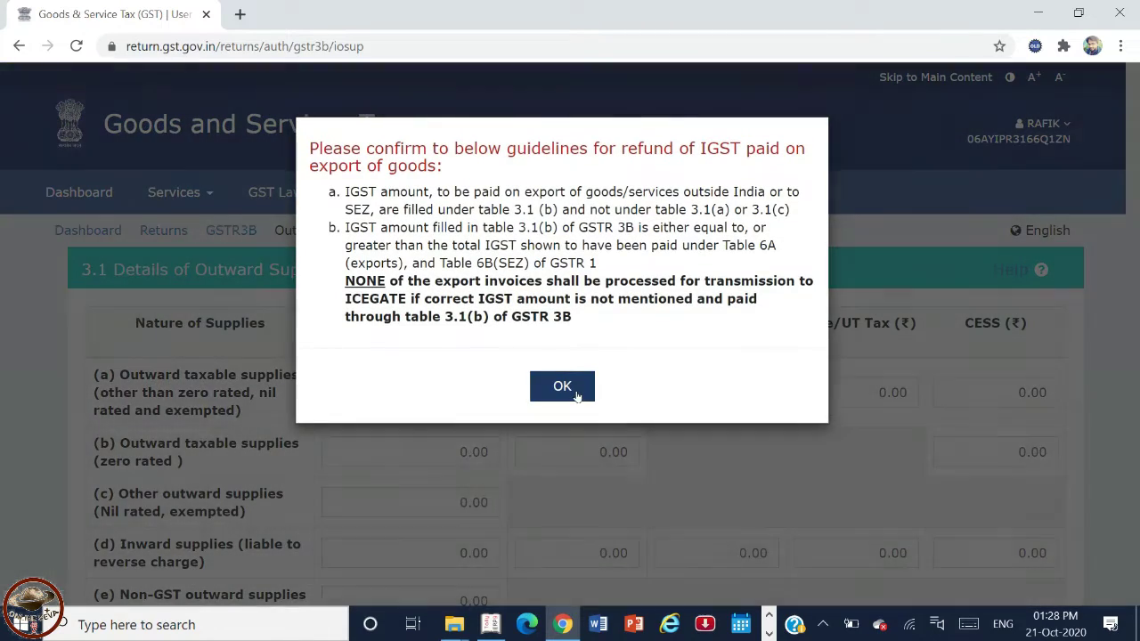
- Dismiss the IGST refund notice and enter row (a) taxable value 2,98,209.00, as shown in Tally
left_click(577, 391)
scroll(577, 395, "down", 2)
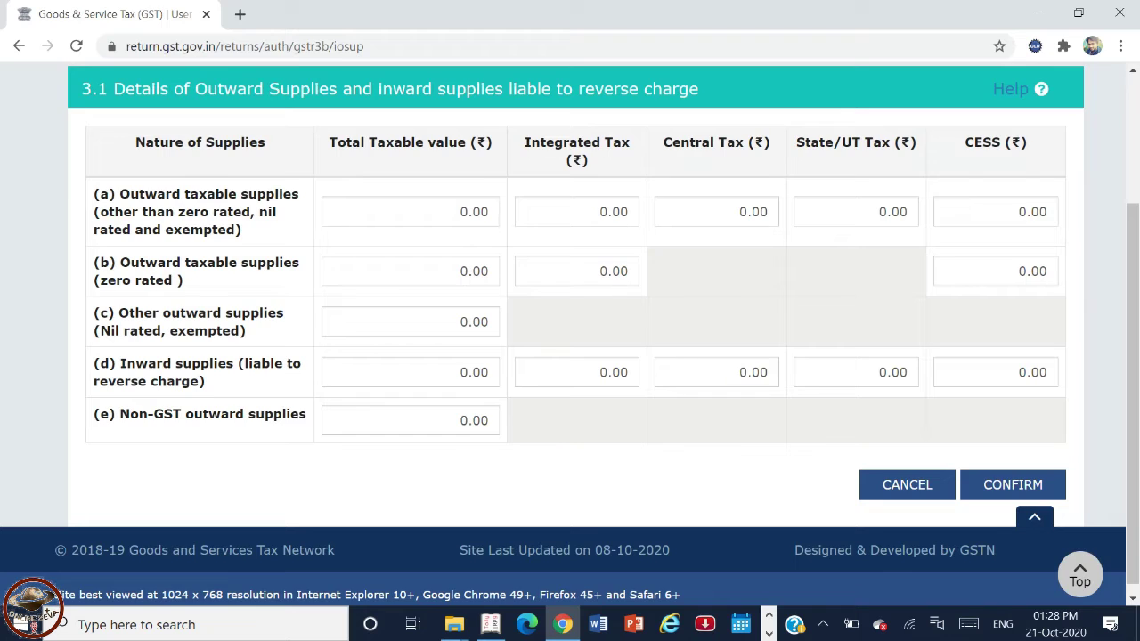
key("alt+Tab")
key("alt+Tab")
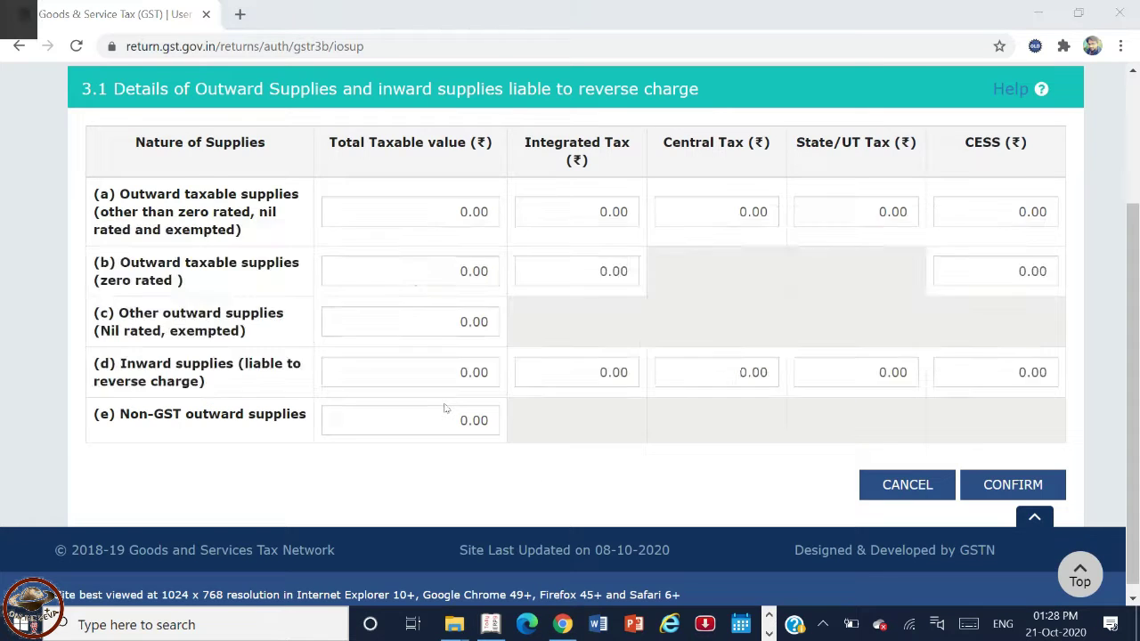
key("alt+Tab")
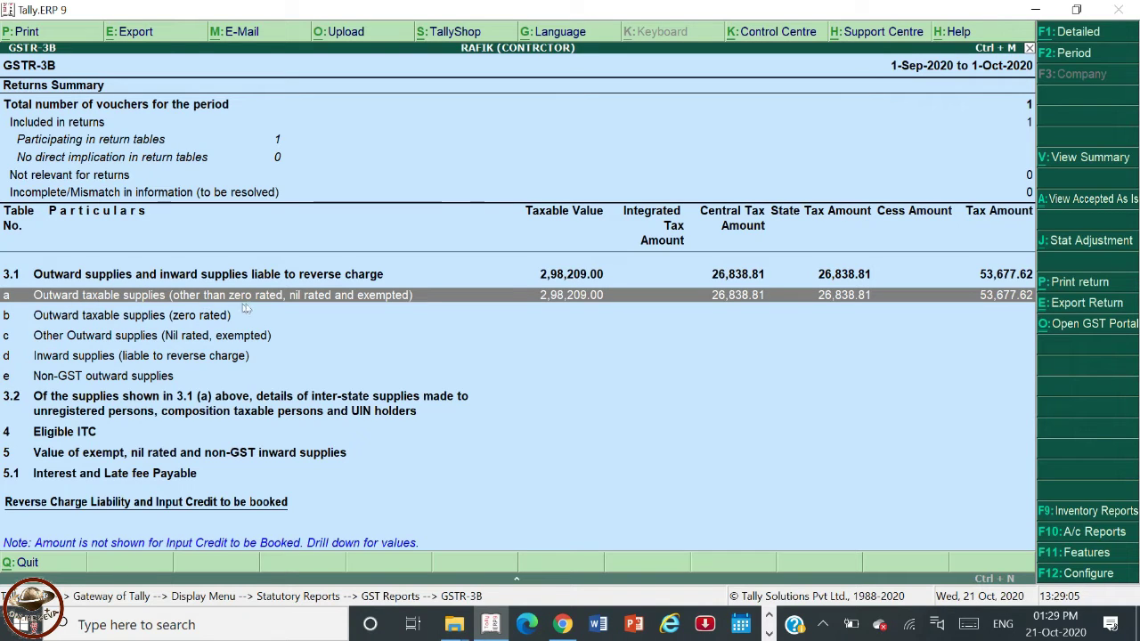
key("alt+Tab")
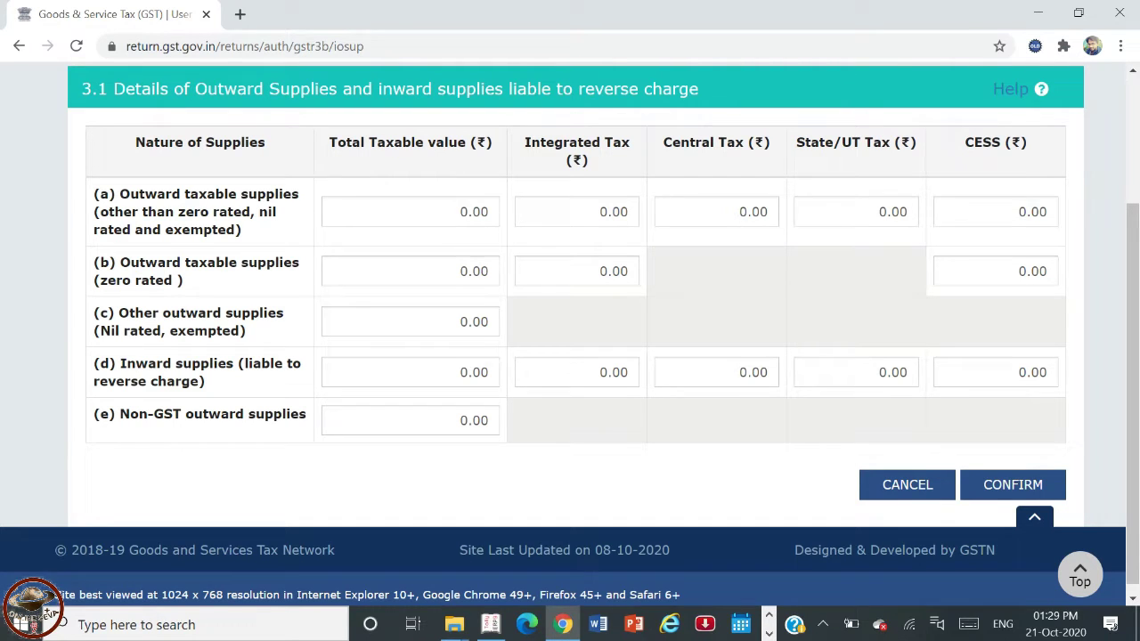
key("alt+Tab")
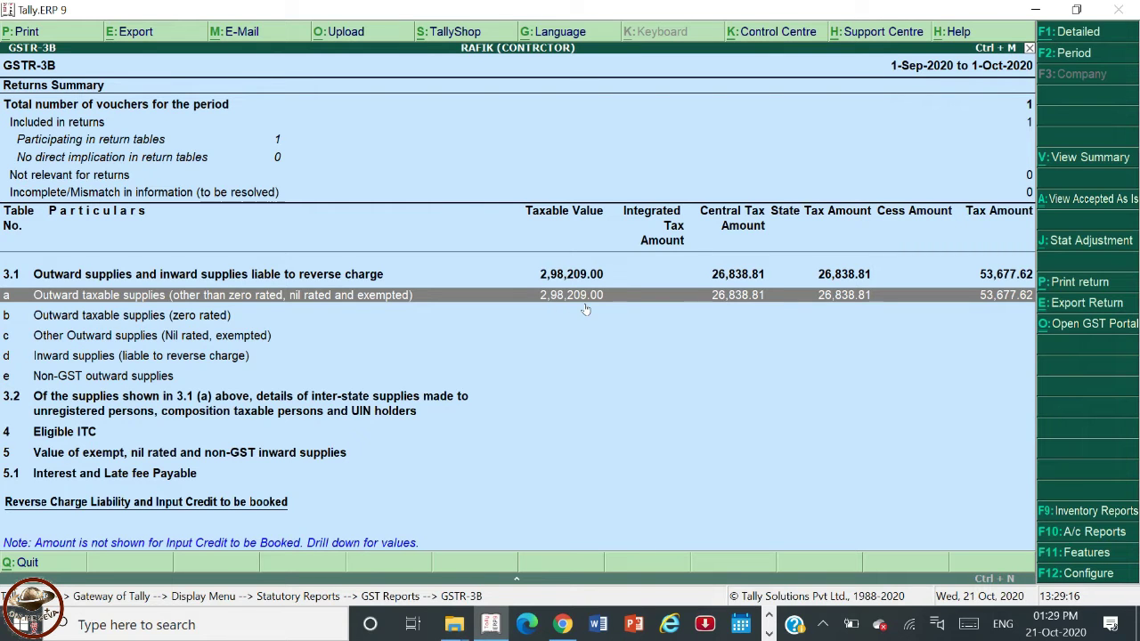
key("alt+Tab")
left_click(448, 209)
type("298209")
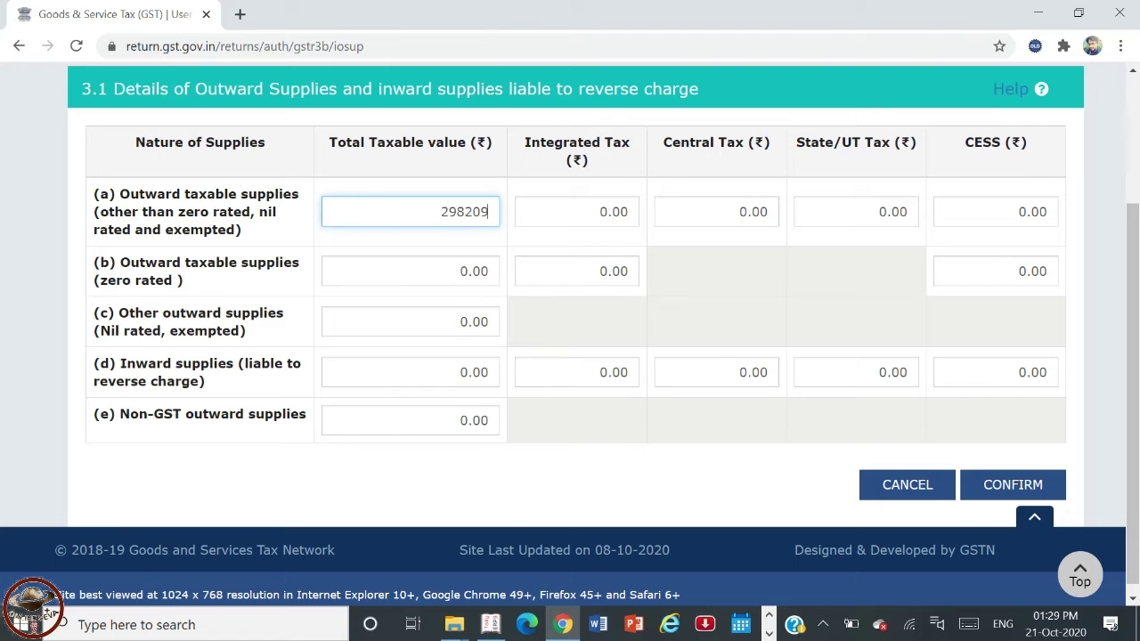
left_click(784, 272)
- Enter row (a) central tax of 26,839.00, checked against Tally, and confirm table 3.1
key("alt+Tab")
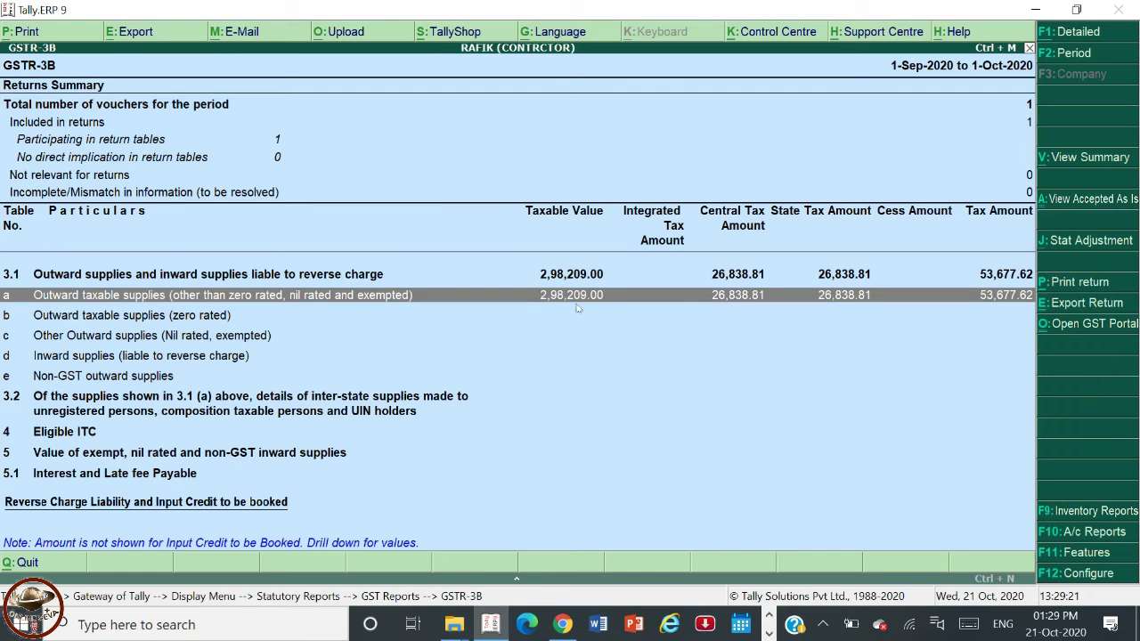
key("alt+Tab")
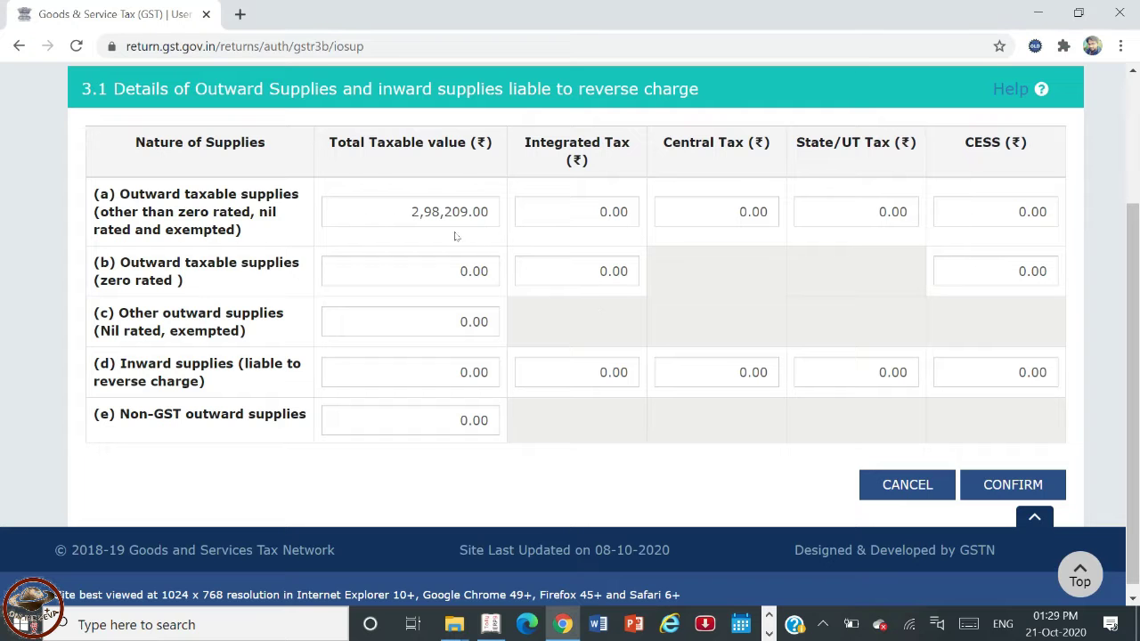
key("alt+Tab")
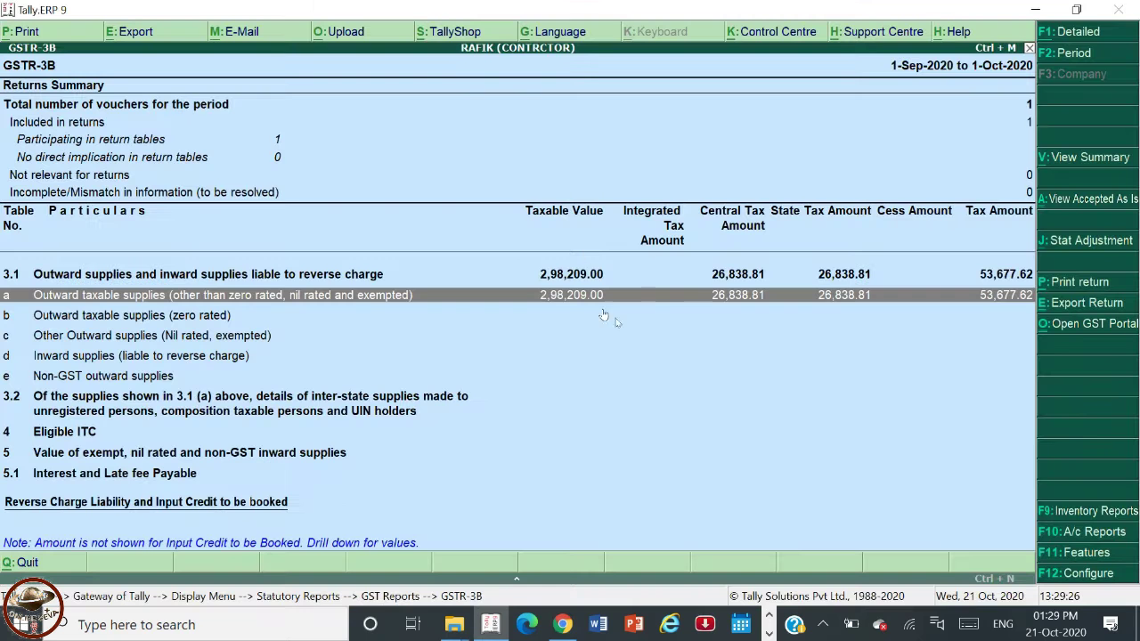
key("alt+Tab")
left_click(686, 214)
key("alt+Tab")
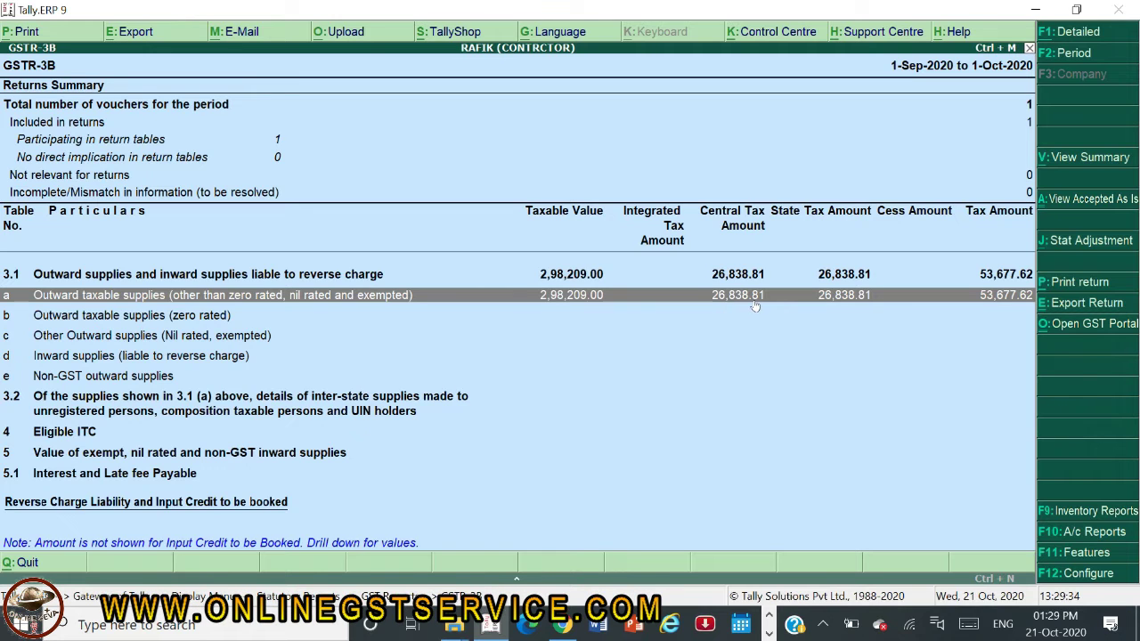
key("alt+Tab")
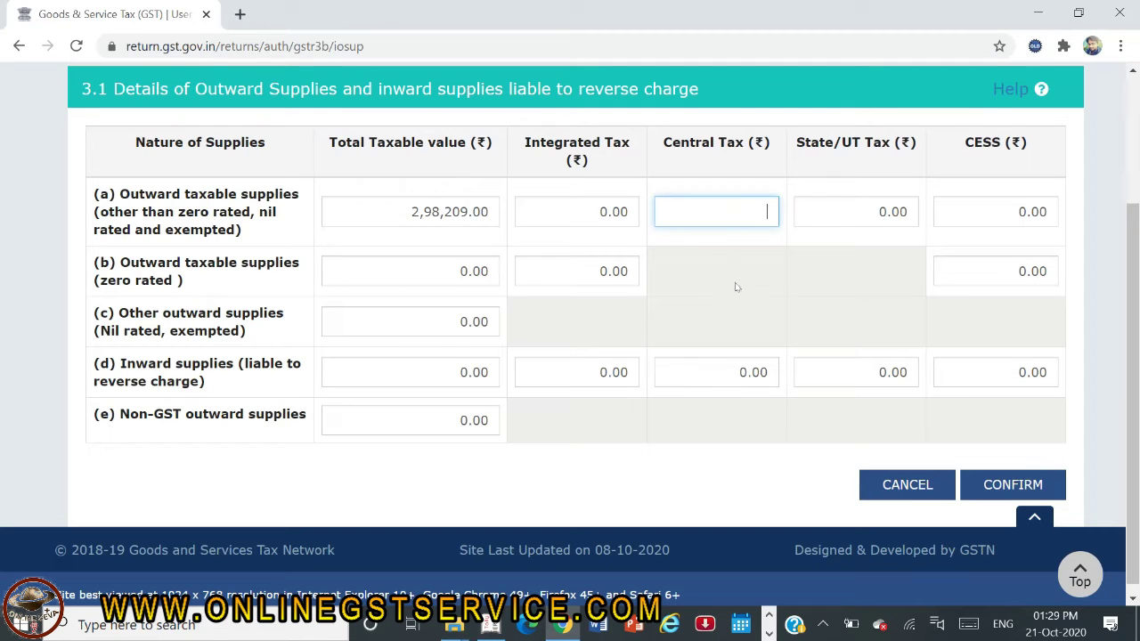
type("26839")
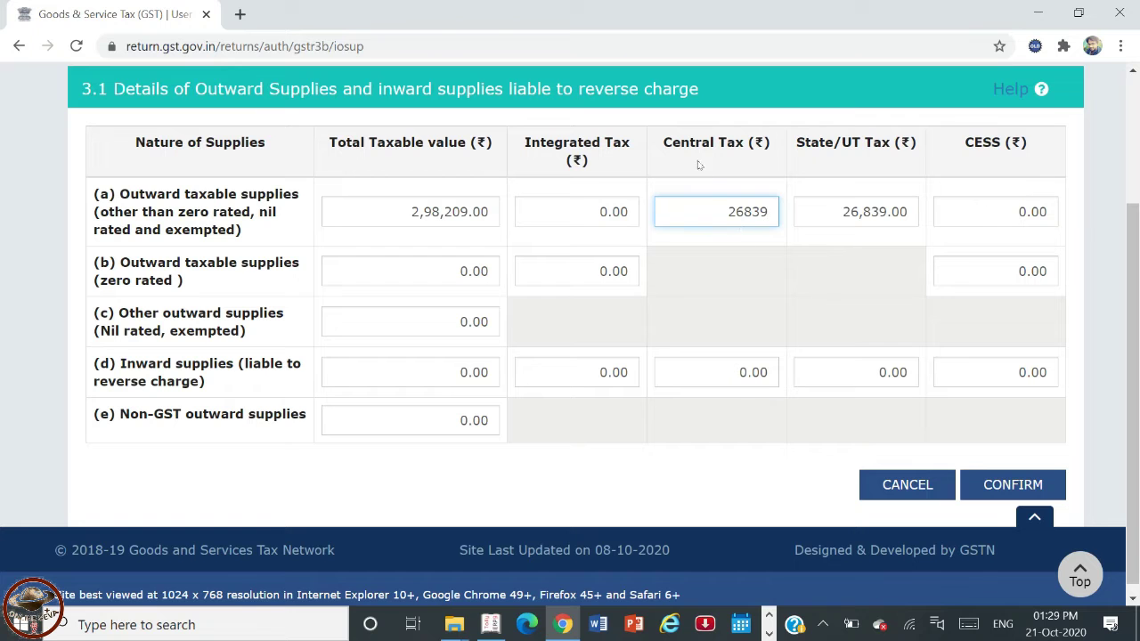
left_click(808, 273)
key("alt+Tab")
key("alt+Tab")
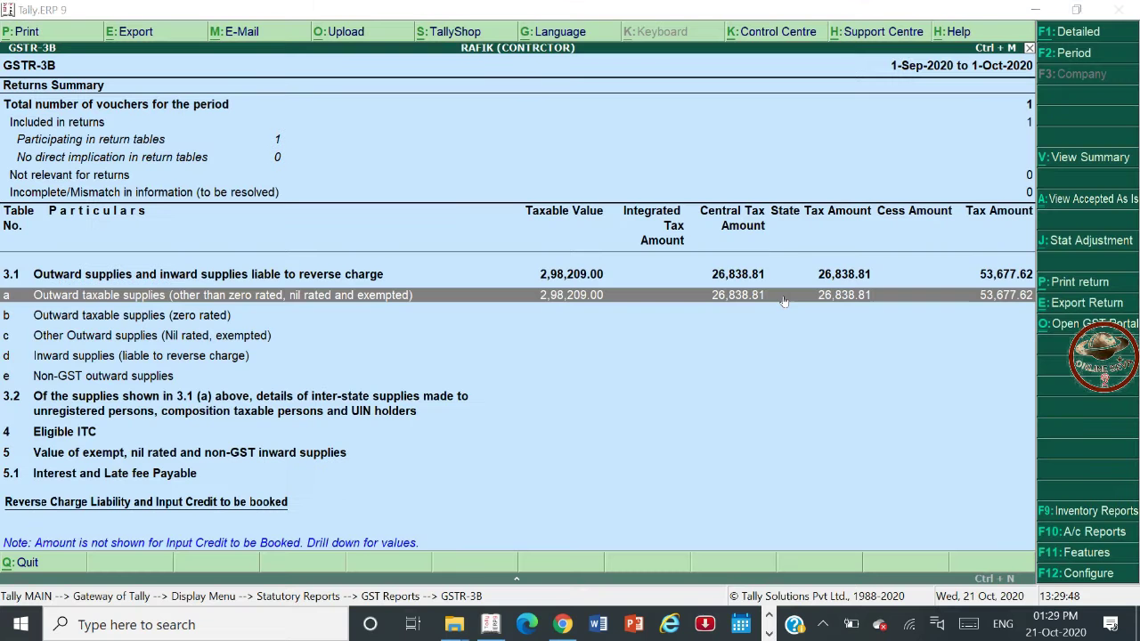
key("alt+Tab")
key("alt+Tab")
left_click(1008, 492)
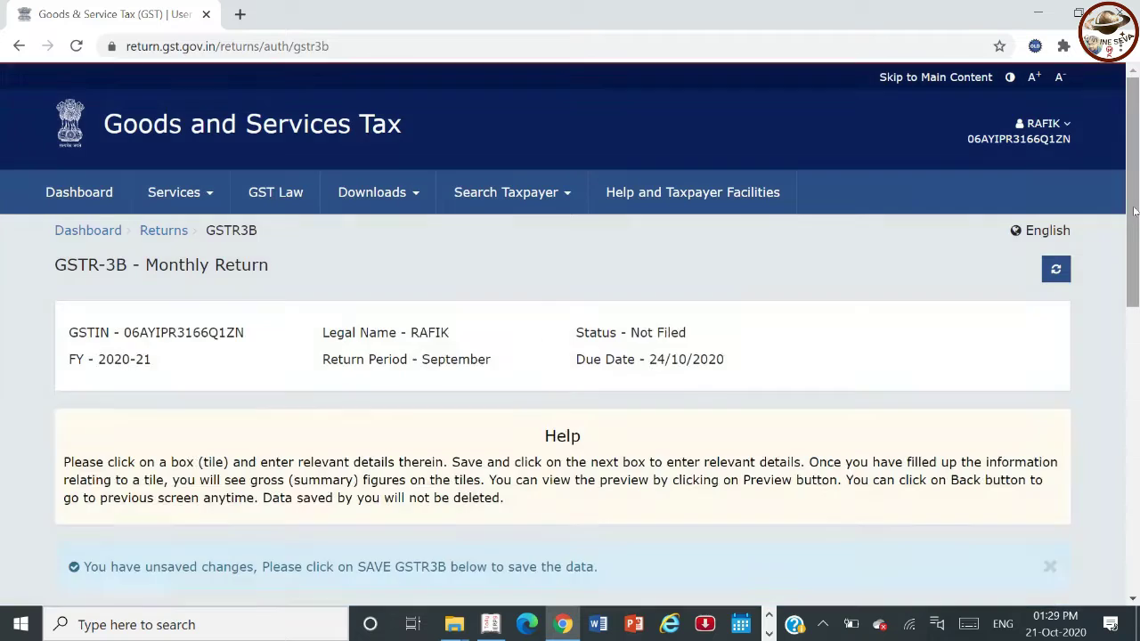
- Check the 26,839.00 central and state tax against Tally and save the GSTR-3B
scroll(336, 301, "down", 7)
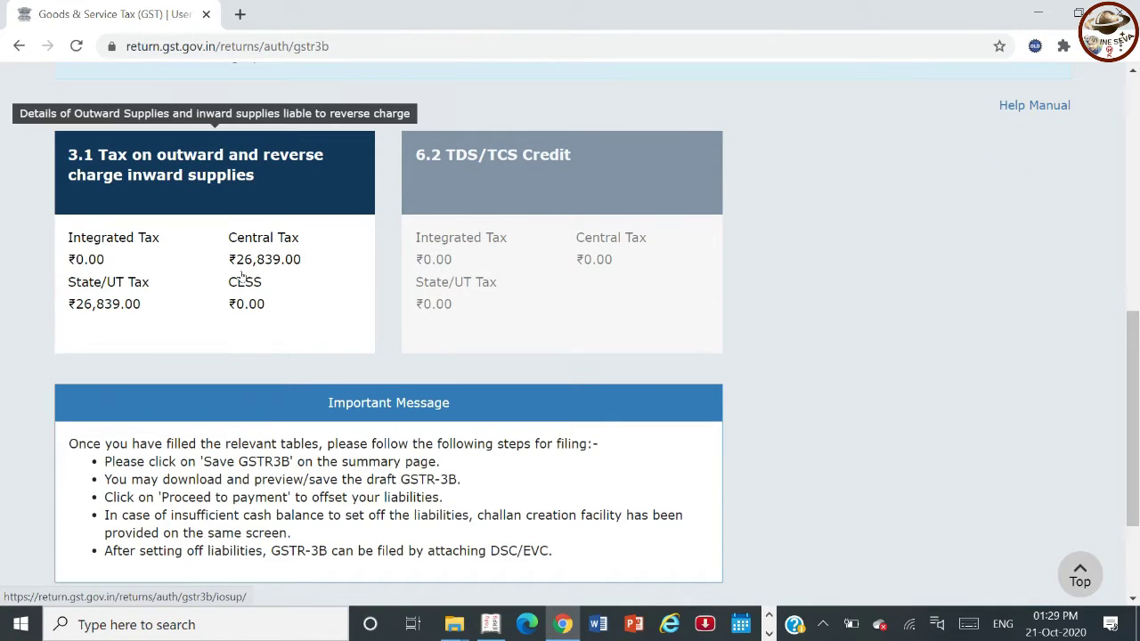
key("alt+Tab")
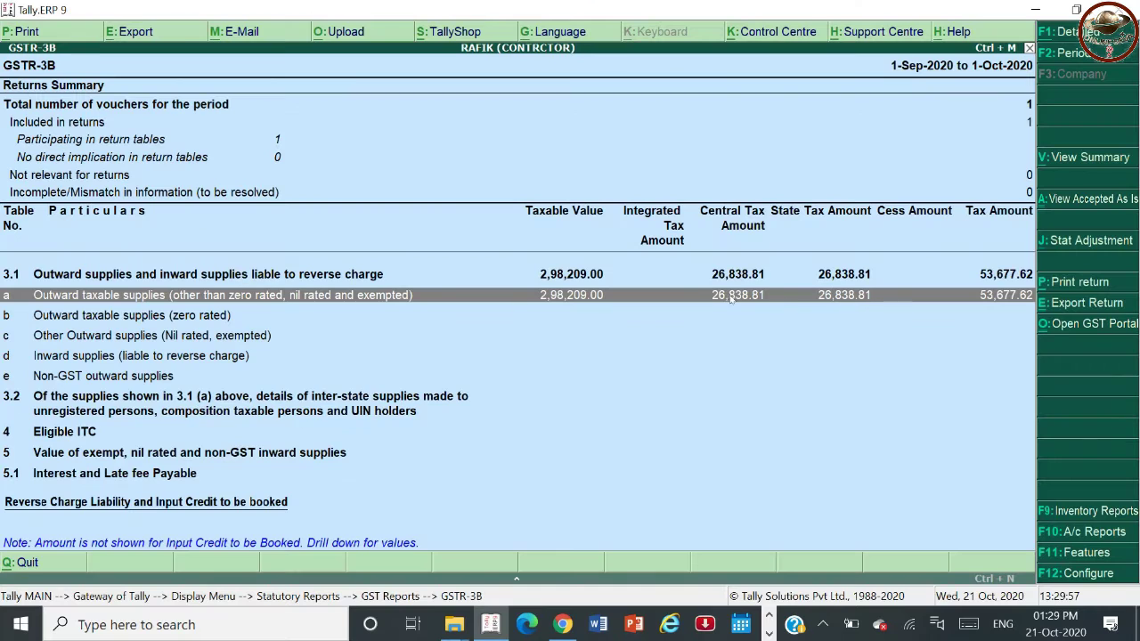
key("alt+Tab")
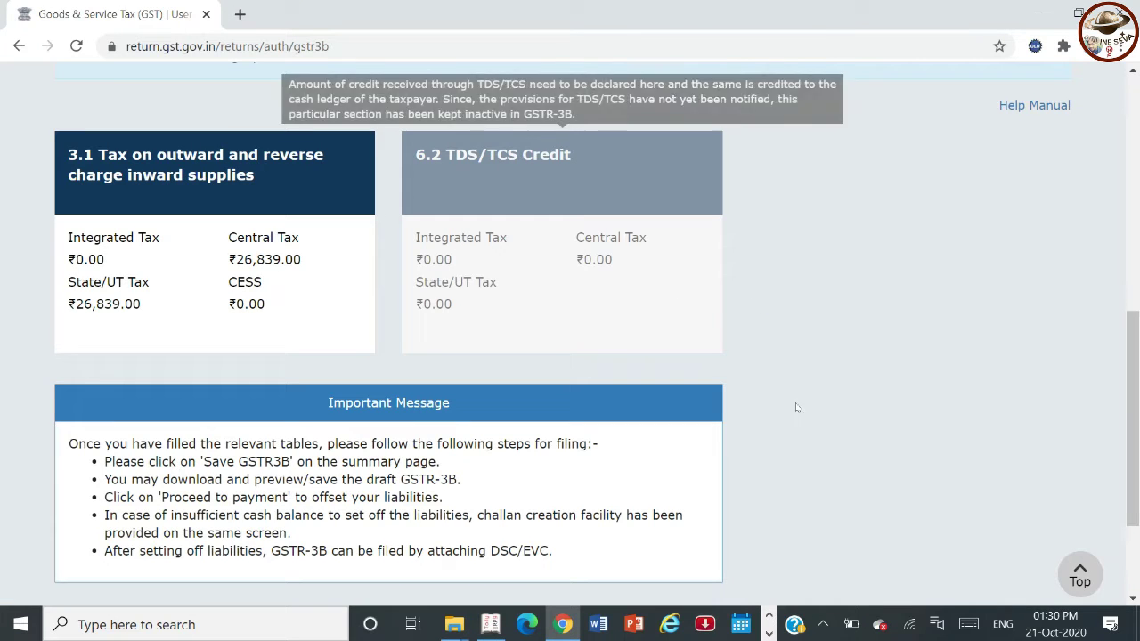
scroll(1135, 501, "down", 3)
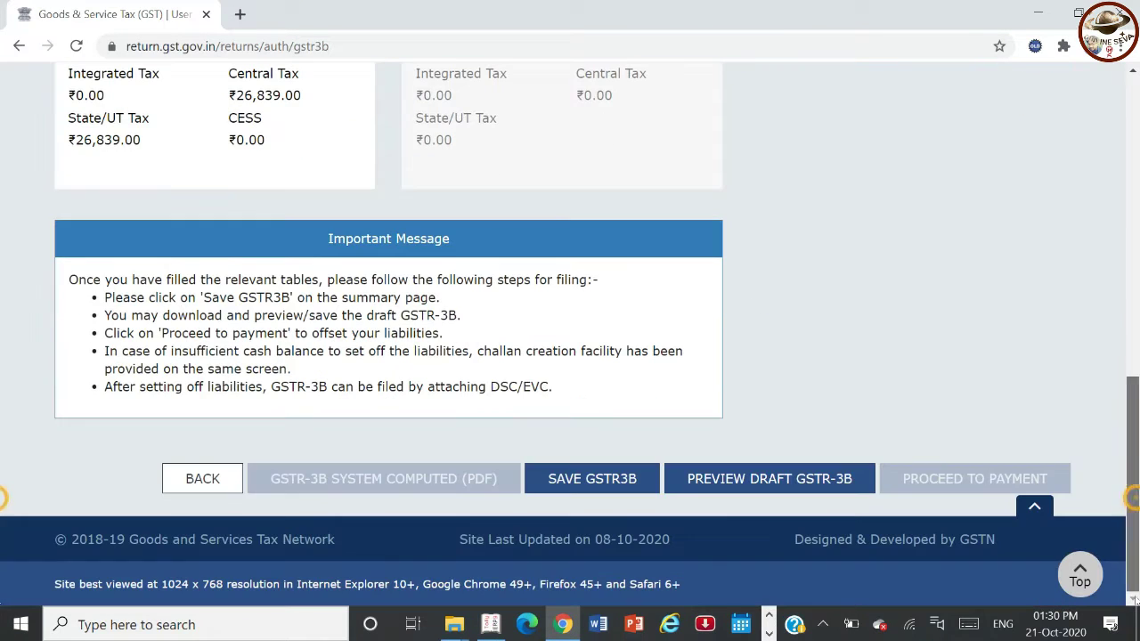
left_click(596, 479)
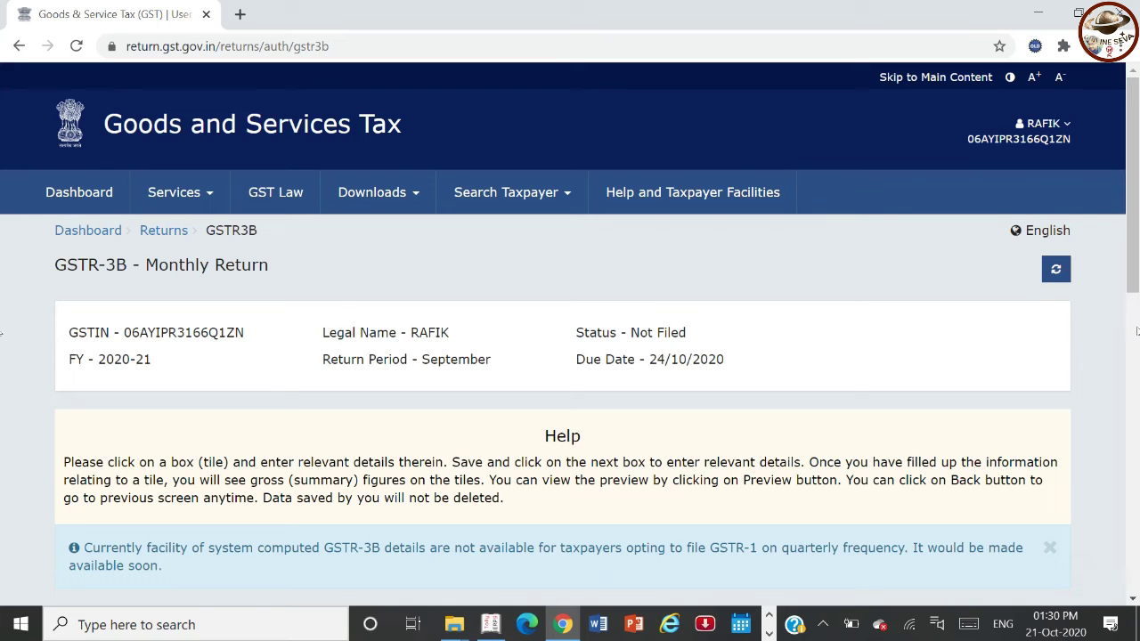
left_click_drag(1137, 223, 1125, 585)
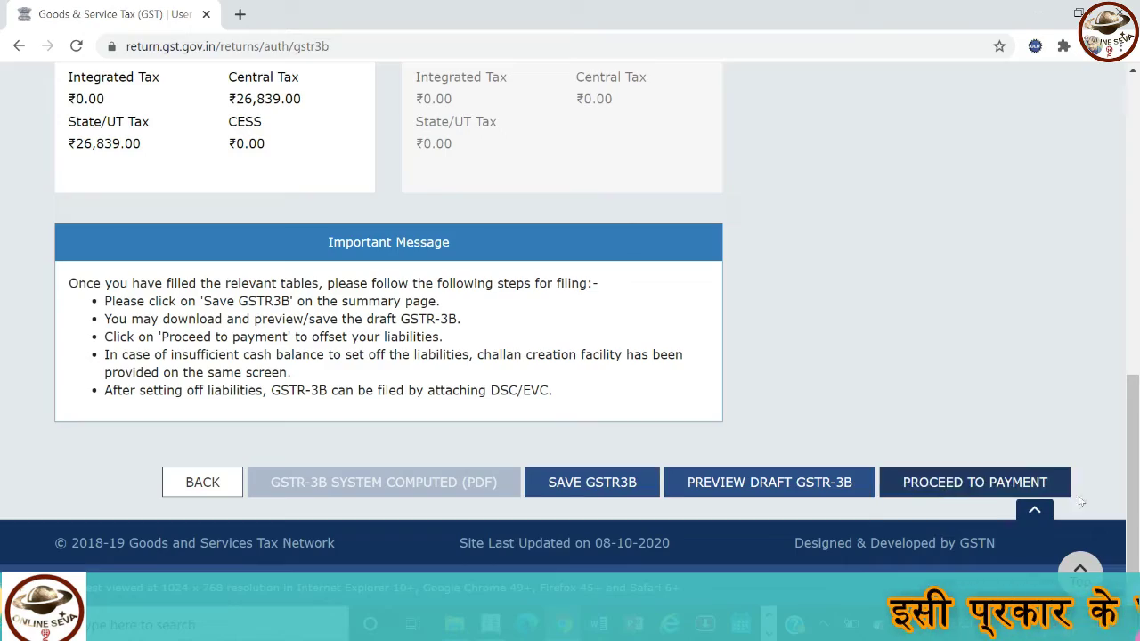
left_click(939, 488)
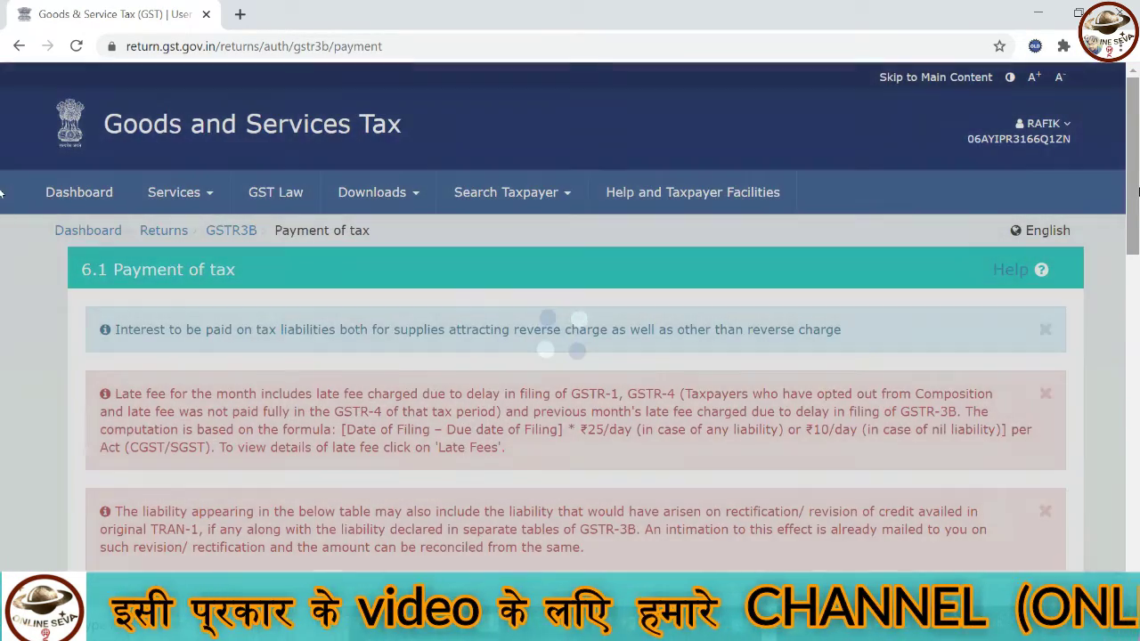
left_click_drag(1137, 192, 1138, 347)
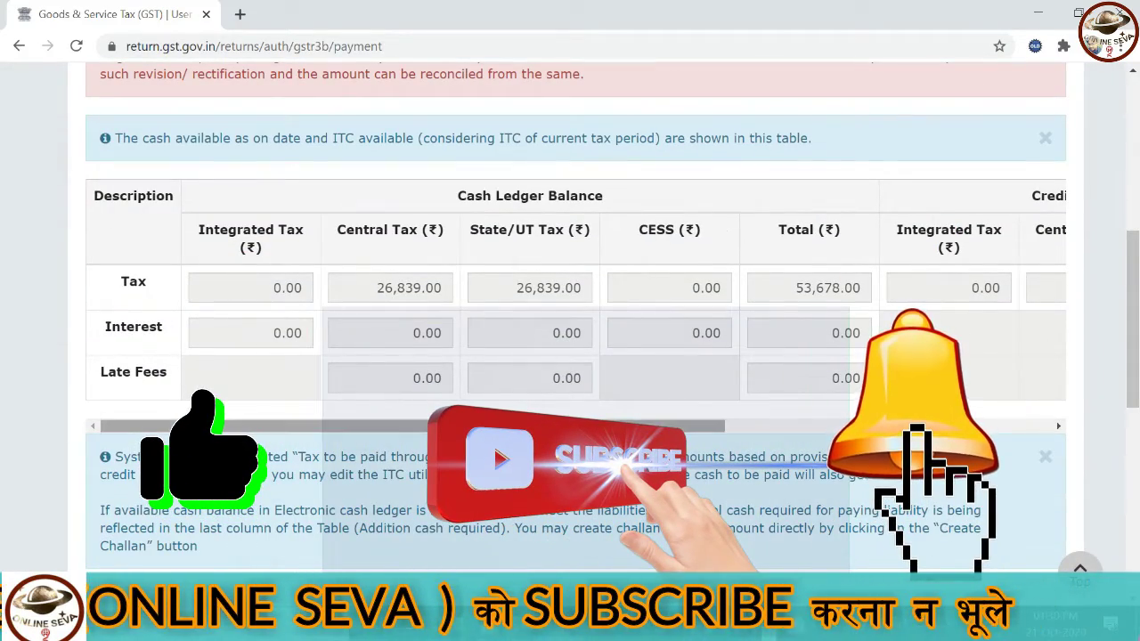
scroll(828, 315, "right", 2)
left_click_drag(526, 428, 472, 434)
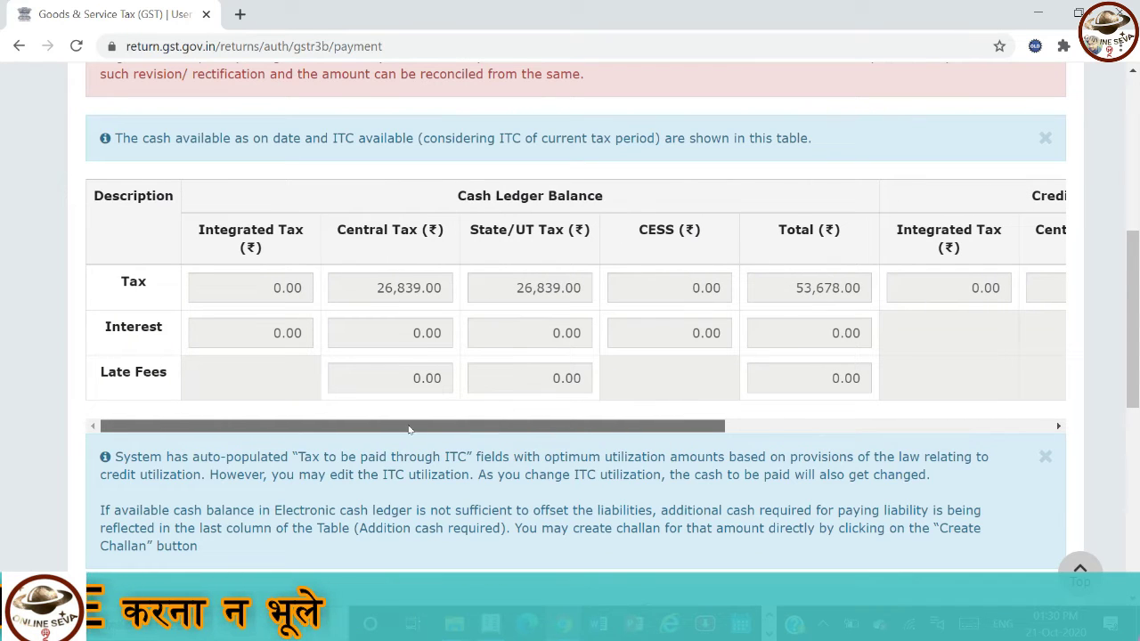
left_click_drag(613, 425, 966, 422)
left_click_drag(892, 418, 566, 418)
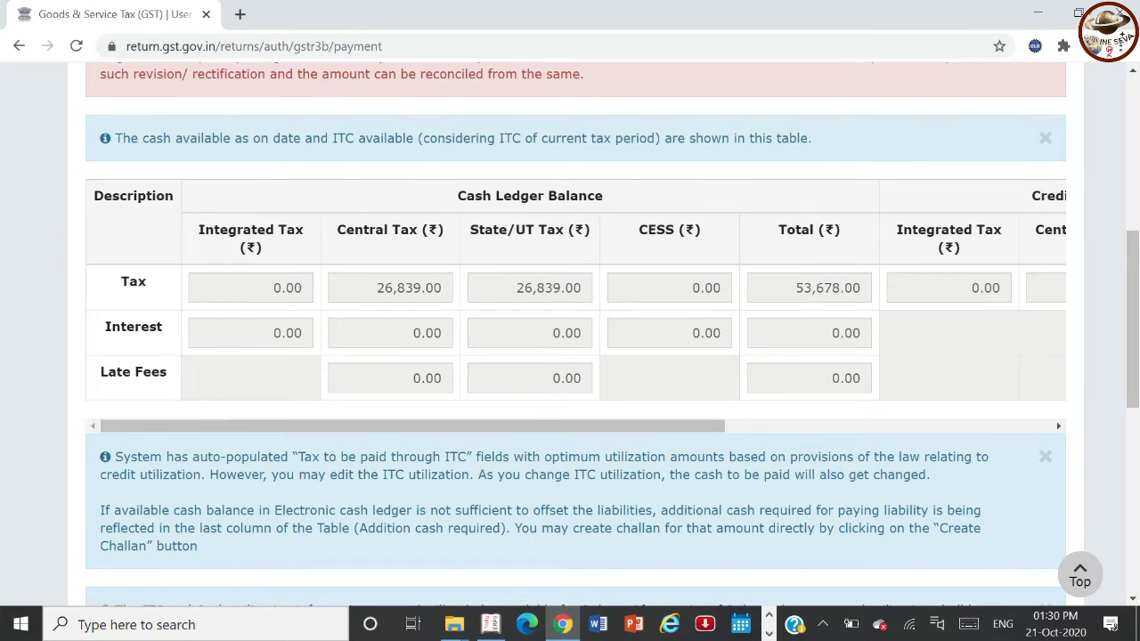
left_click_drag(1133, 389, 1135, 572)
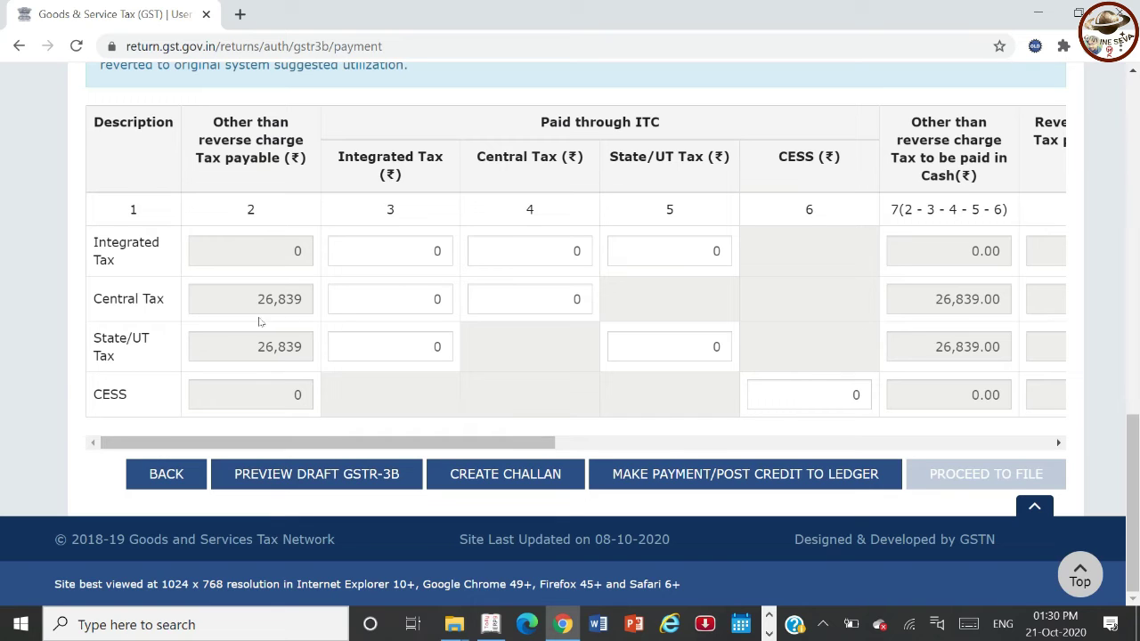
left_click_drag(351, 442, 1033, 445)
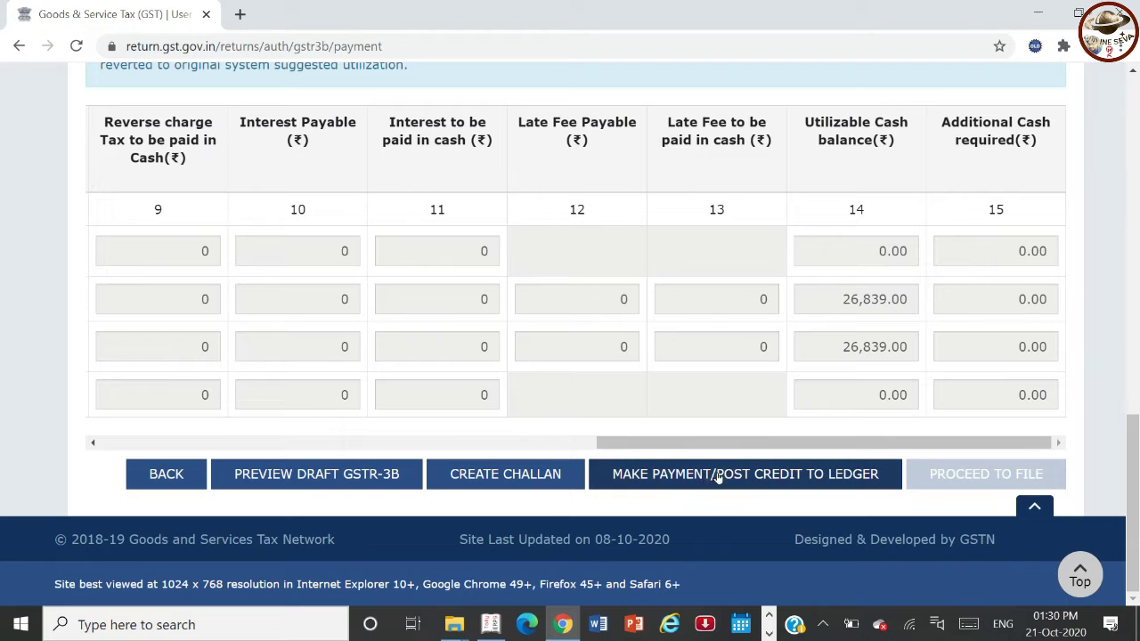
- Offset the 26,839.00 central and state tax liability against the ledgers and acknowledge the success message
left_click(762, 481)
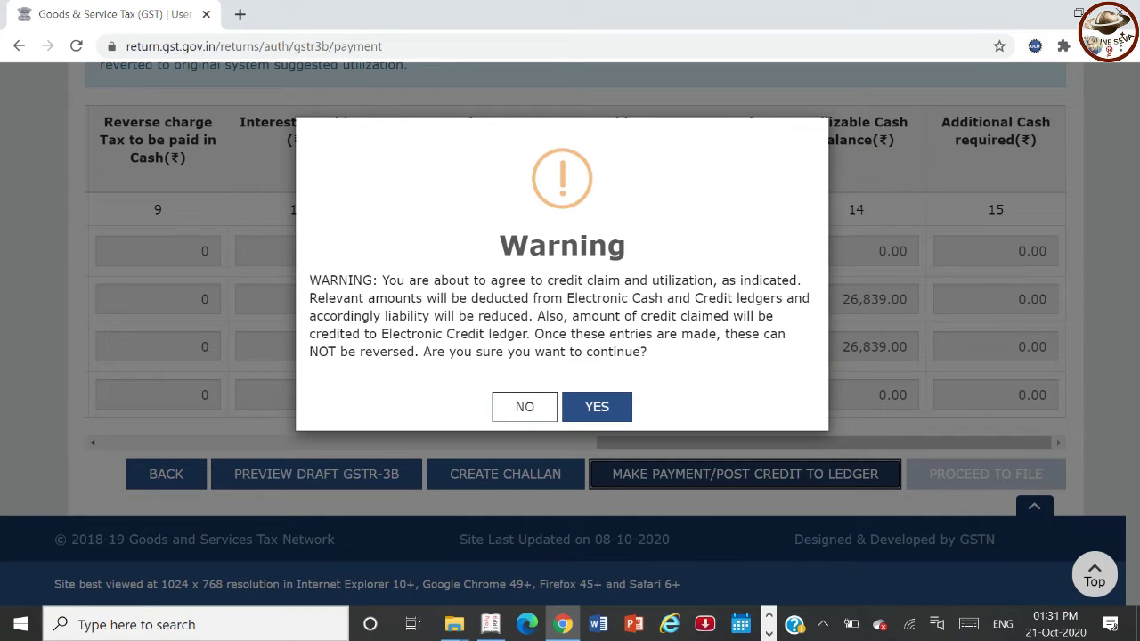
left_click(594, 417)
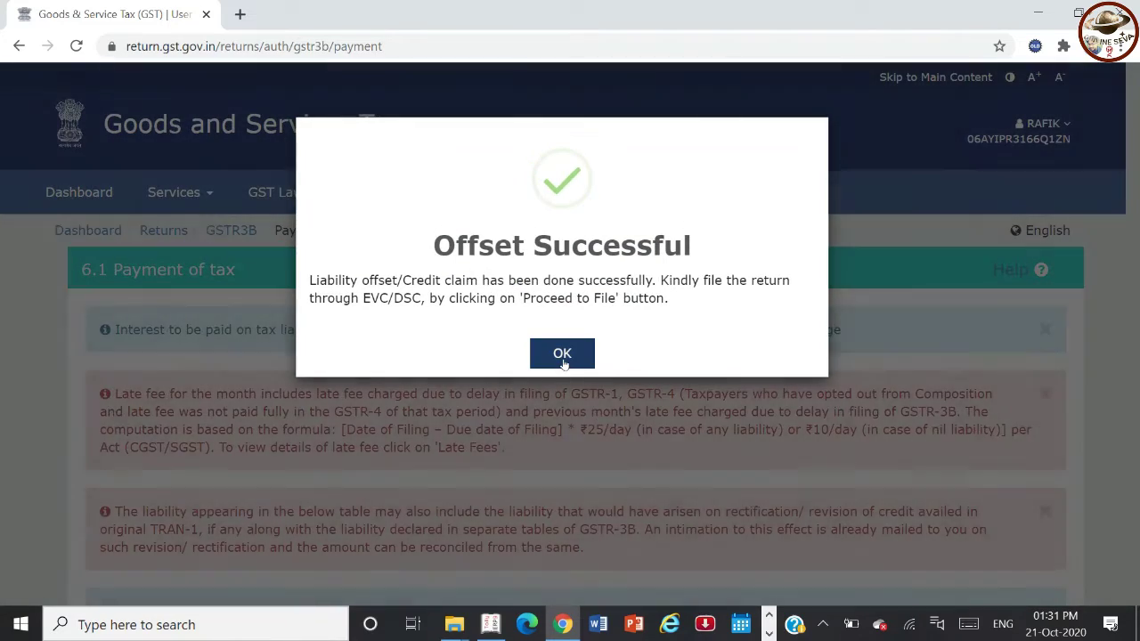
left_click(562, 354)
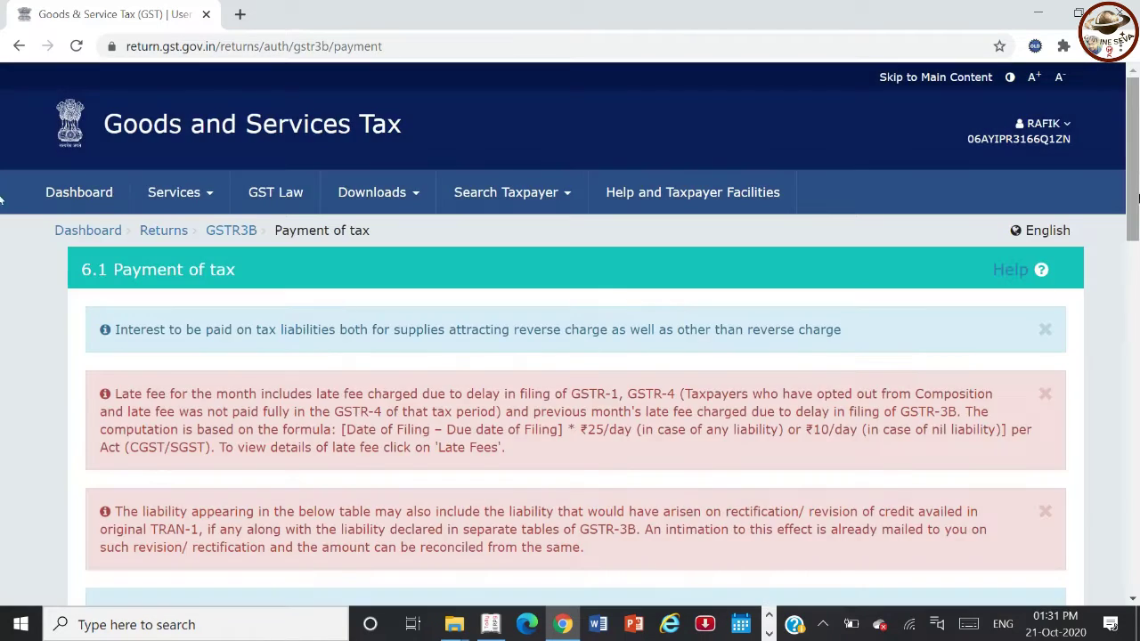
scroll(570, 356, "down", 5)
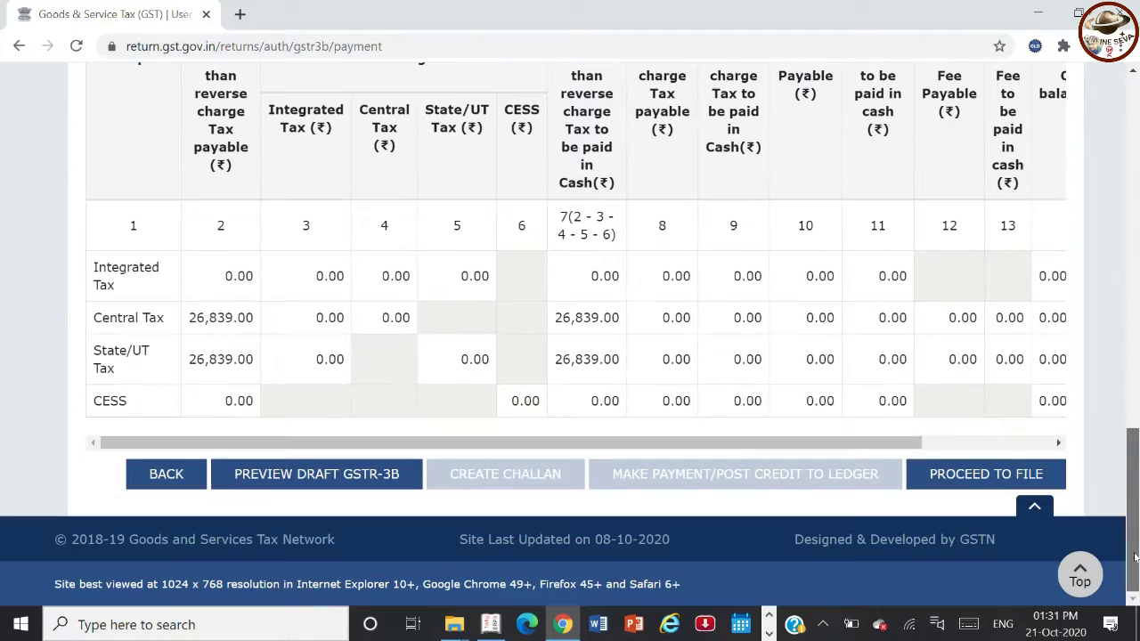
- Proceed to filing, tick the declaration and select the Authorised Signatory
left_click(952, 481)
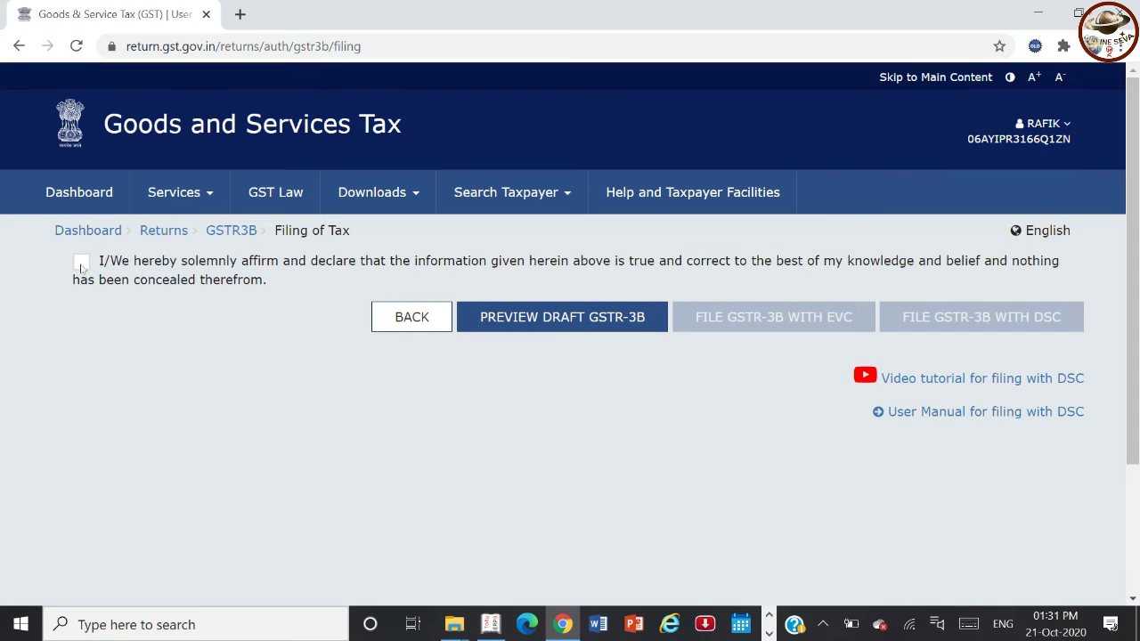
left_click(81, 263)
left_click(103, 331)
left_click(103, 389)
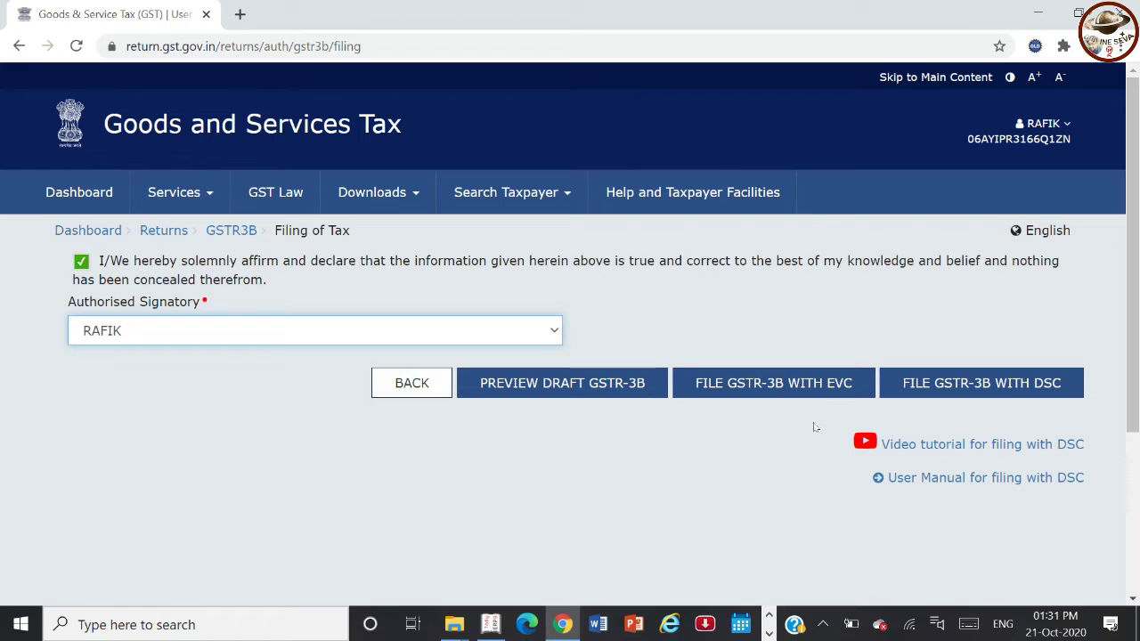
- File the GSTR-3B with EVC, verifying with the received OTP, and decline saving the password
left_click(833, 393)
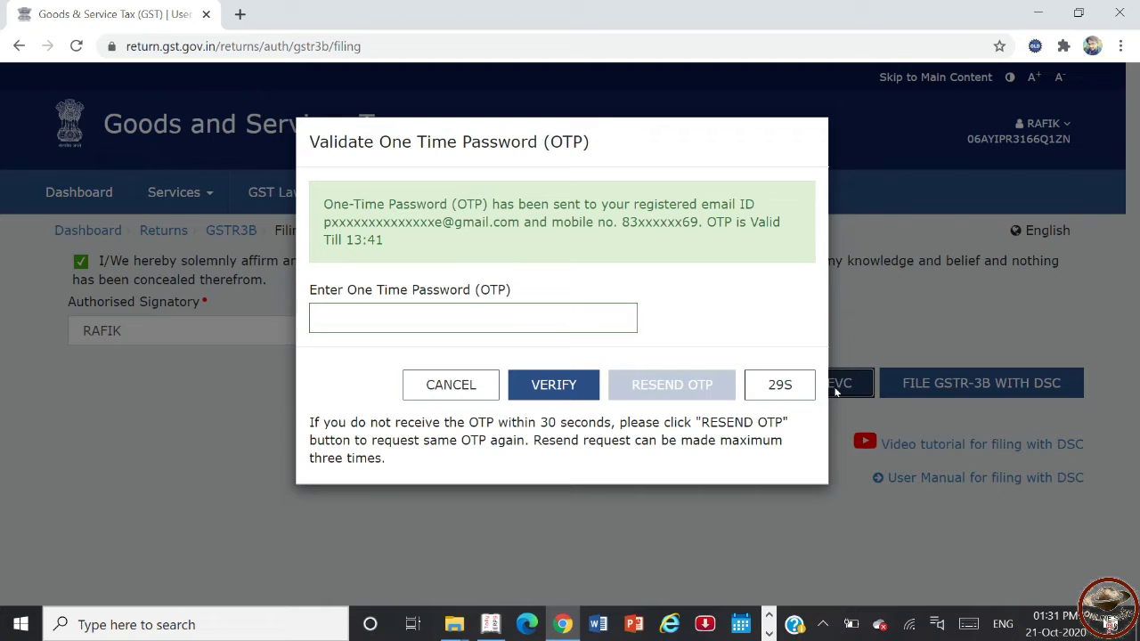
left_click(509, 320)
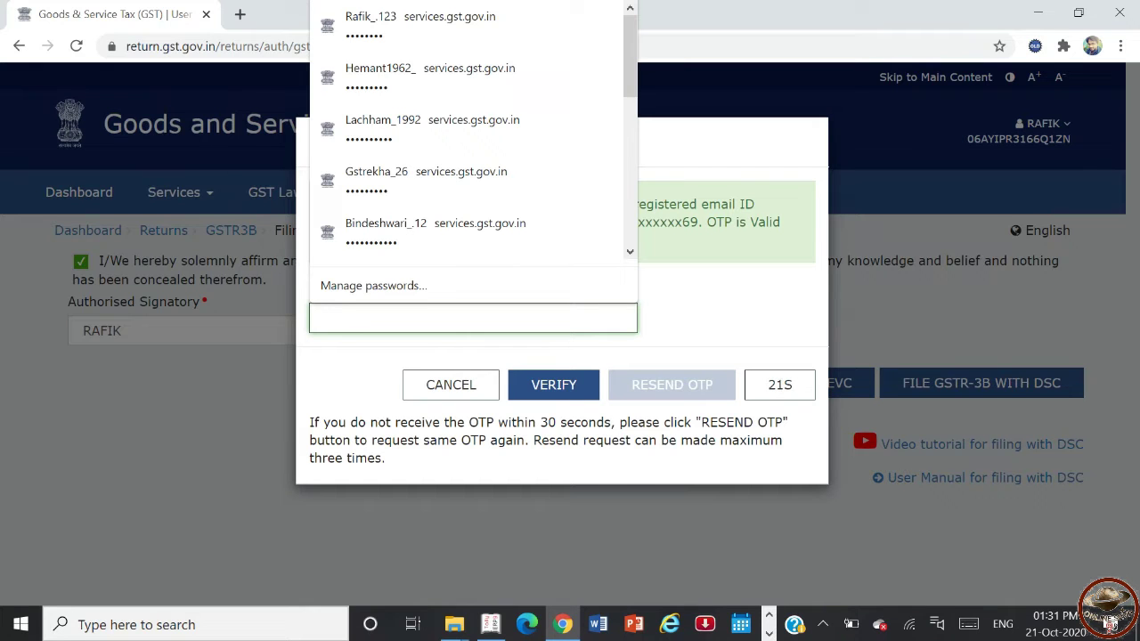
type("1")
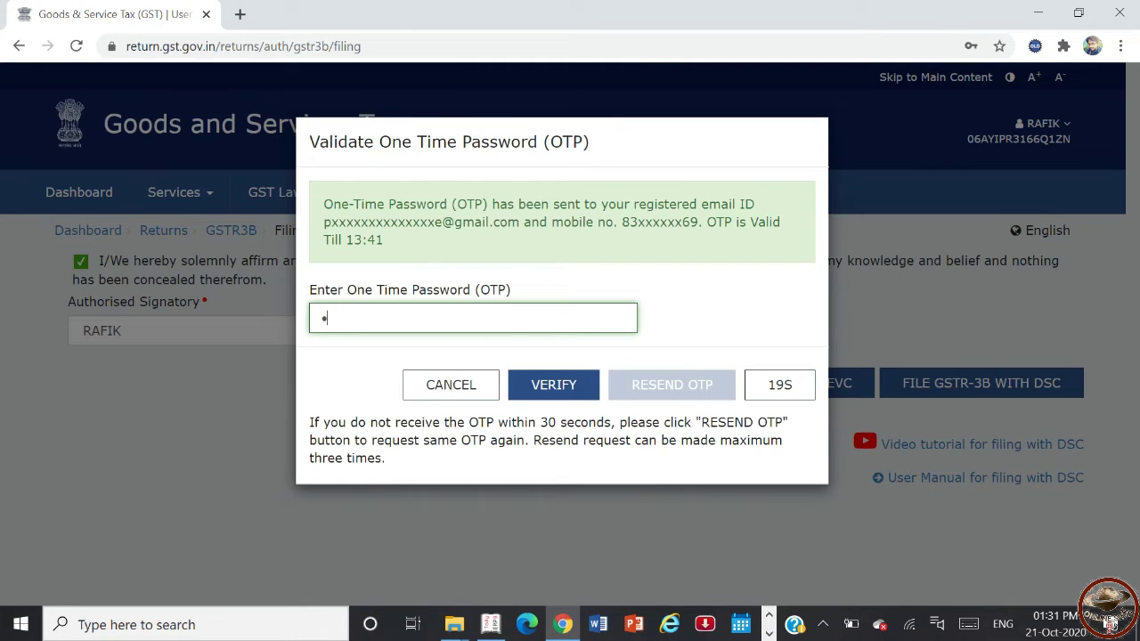
type("11111")
left_click(543, 385)
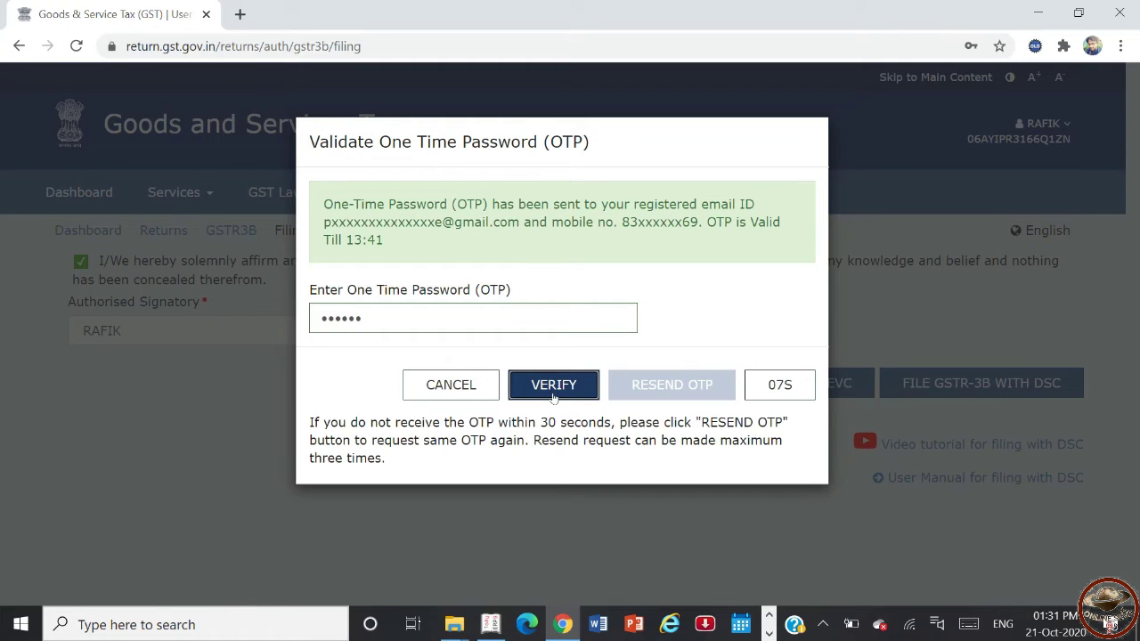
left_click(553, 395)
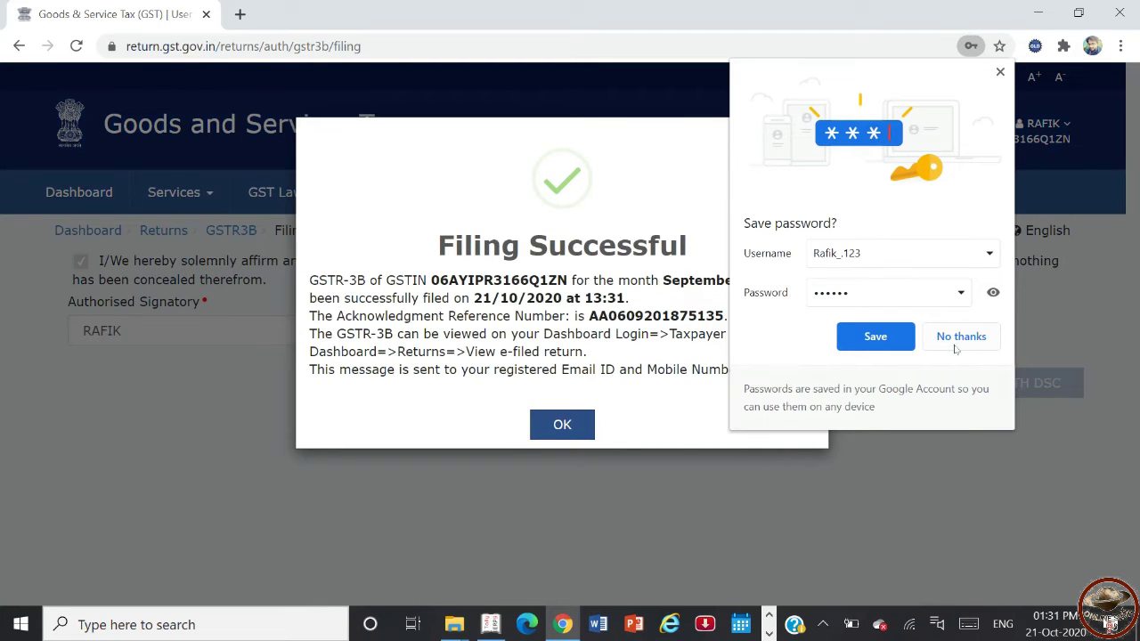
left_click(957, 341)
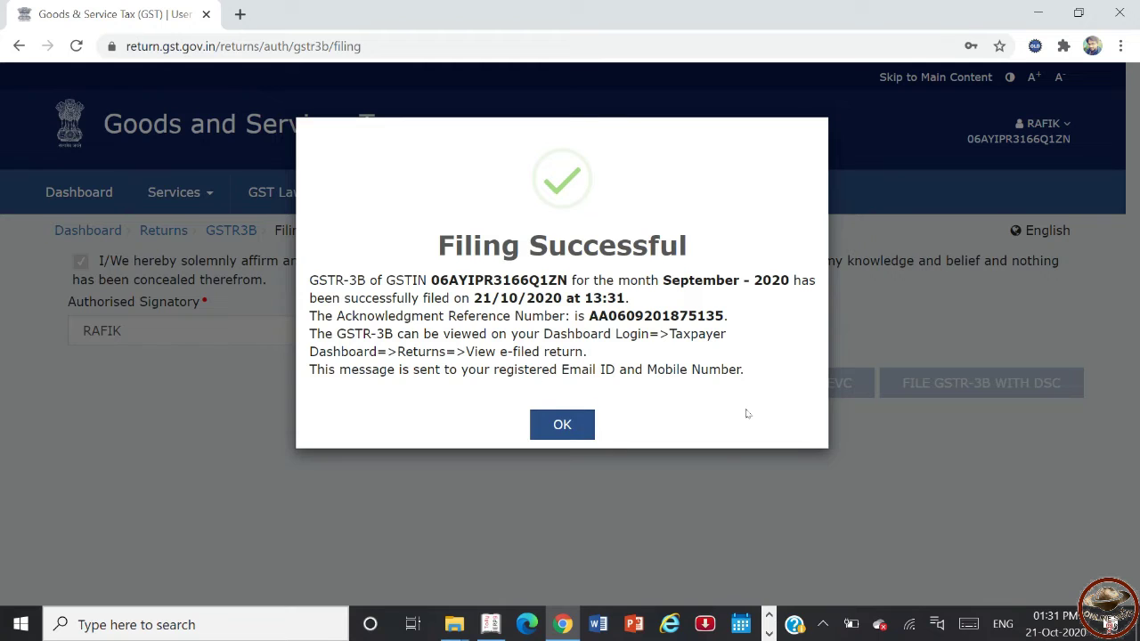
- Close the Filing Successful dialog and go back to the taxpayer Dashboard
left_click(570, 425)
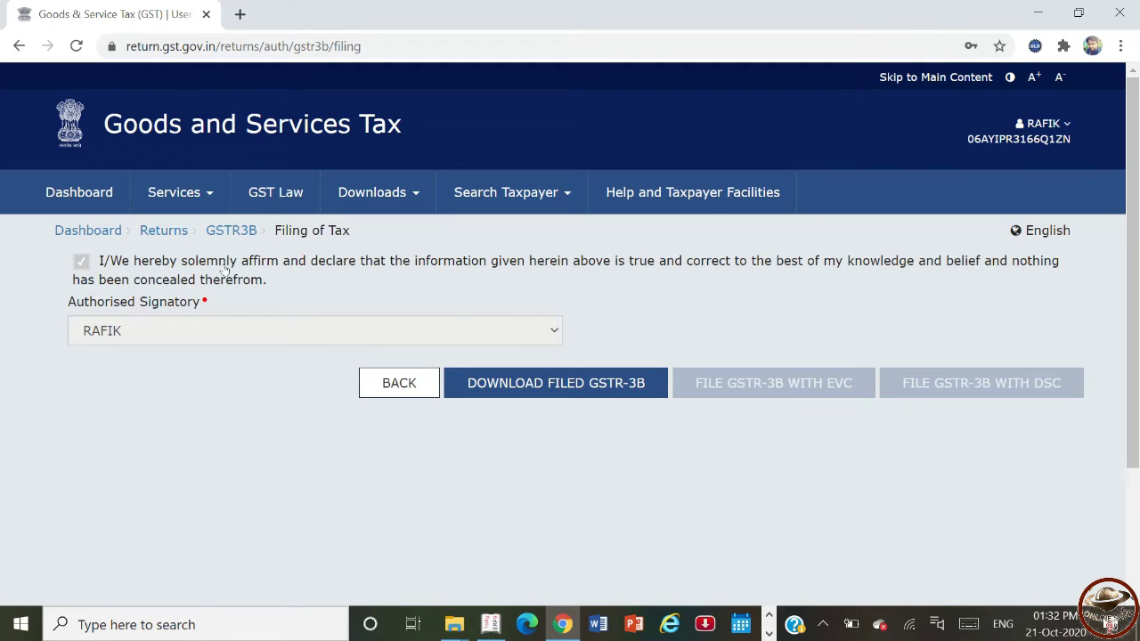
left_click(101, 233)
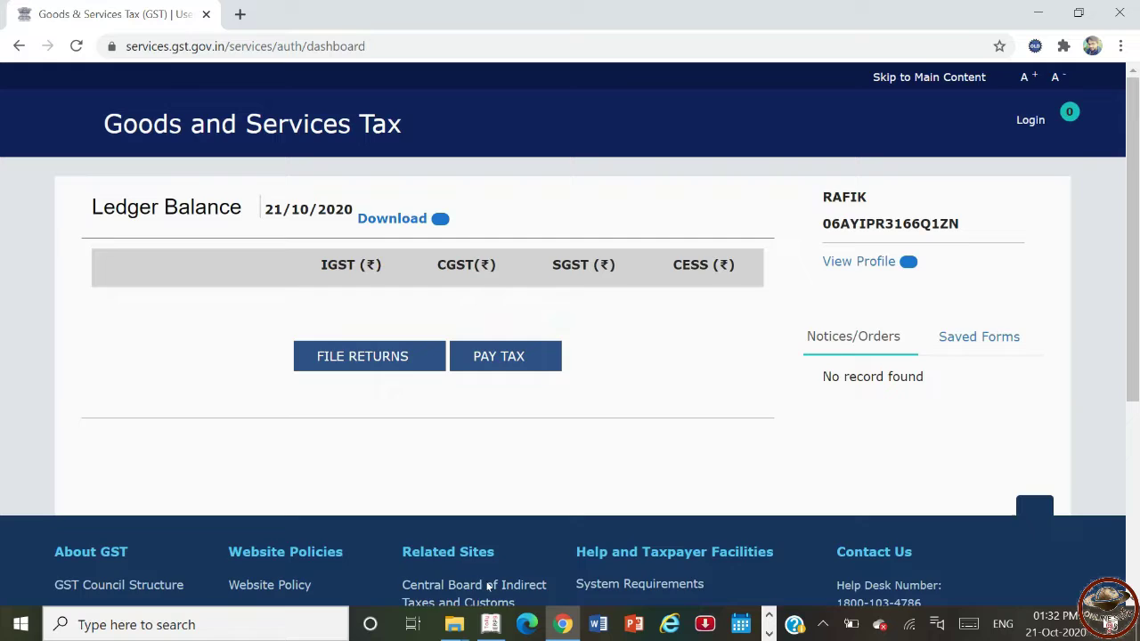
- In Tally, go from Gateway through Display > Statutory Reports > GST to GSTR-1
mouse_move(491, 624)
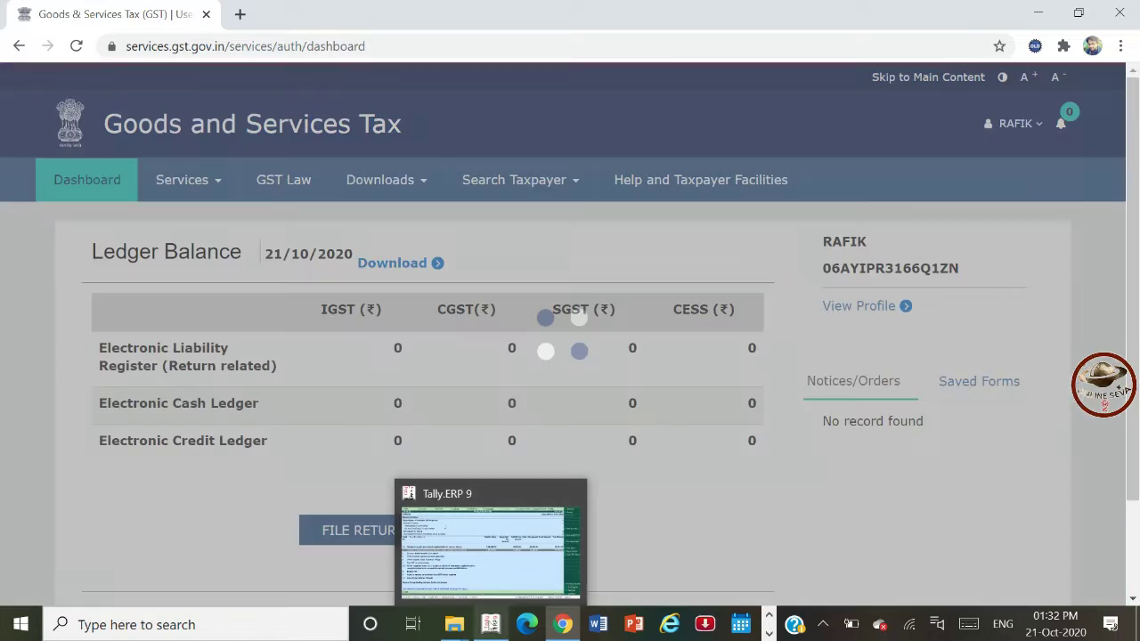
left_click(490, 535)
key("Escape")
key("Escape")
key("Escape")
key("Escape")
key("Escape")
key("Escape")
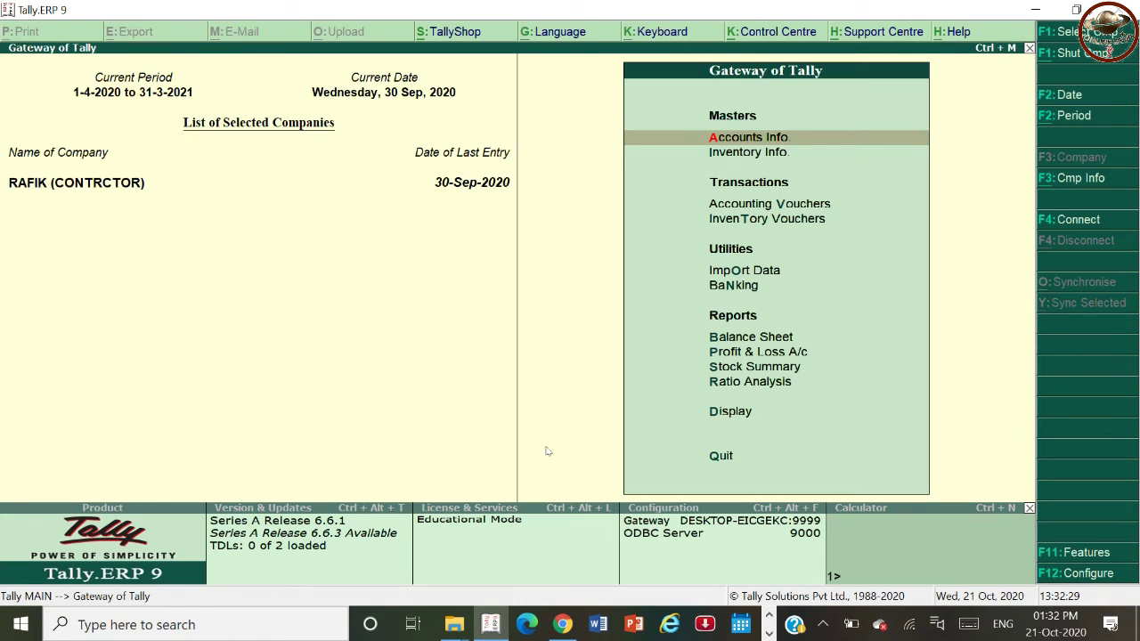
key("d")
key("o")
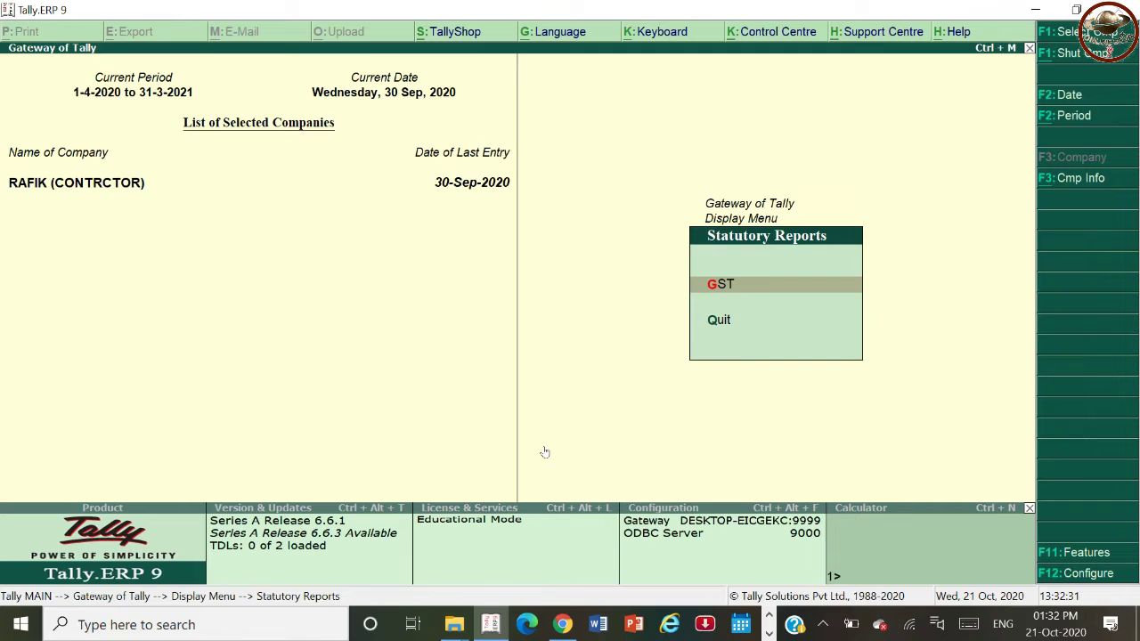
key("g")
key("Return")
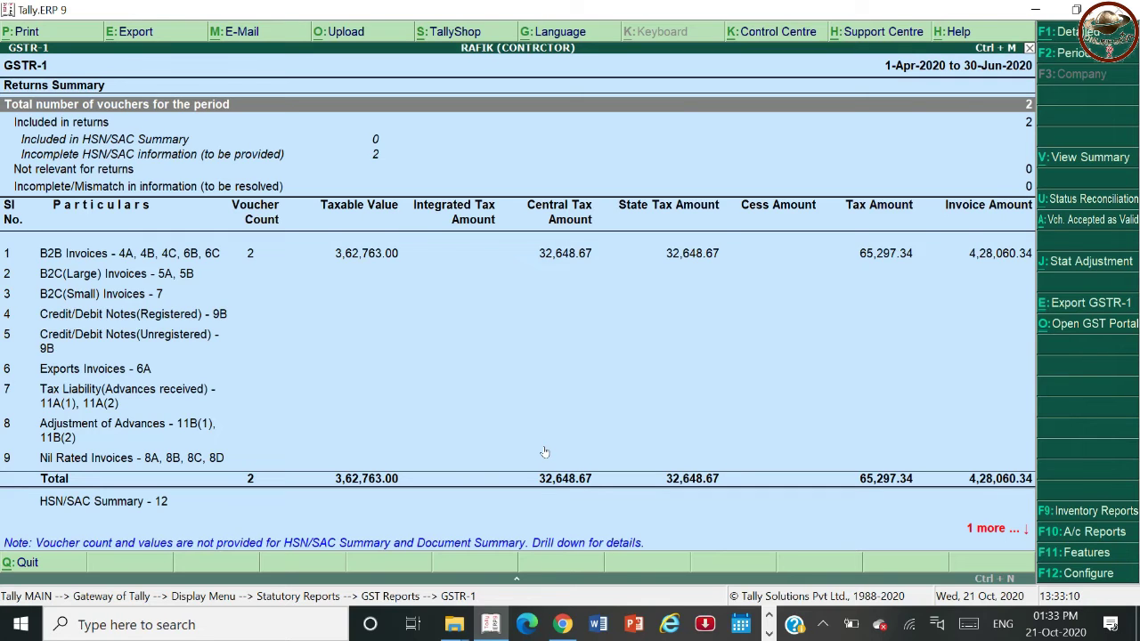
- Change the GSTR-1 period to 1-Jul-2020 through 1-Oct-2020
key("F2")
type("1.7")
key("Return")
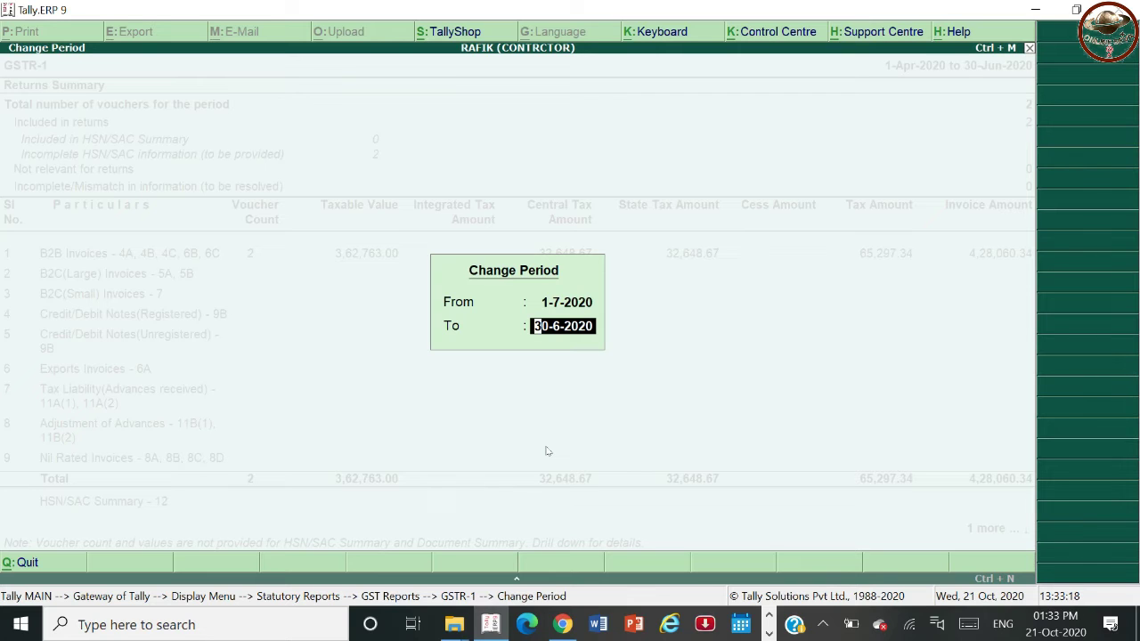
type("1-10")
key("Return")
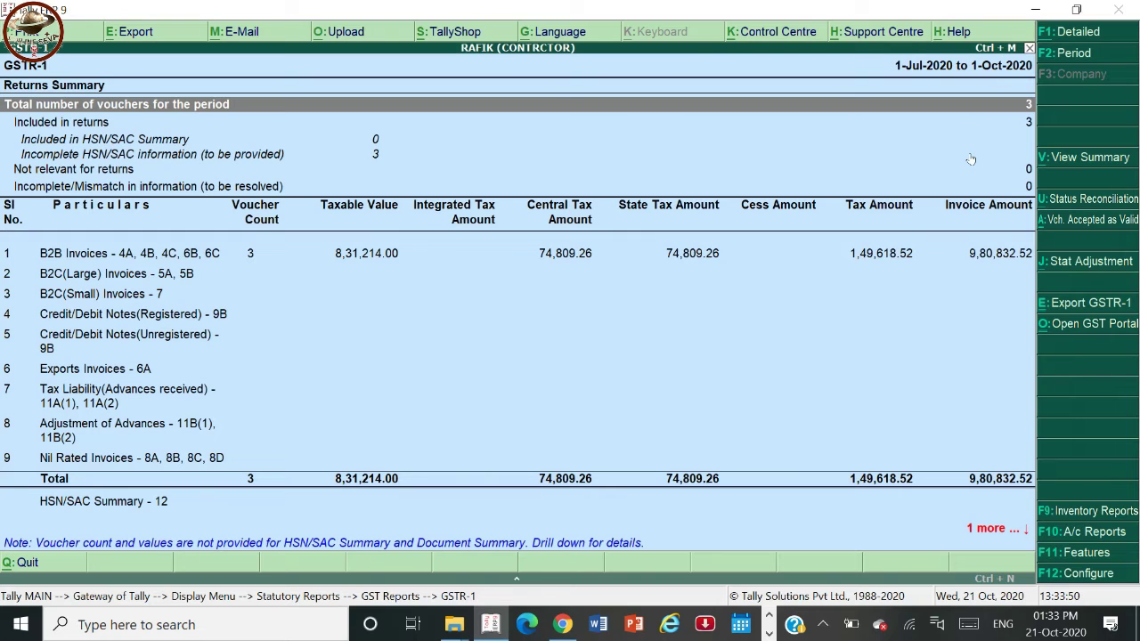
- Drill into B2B Invoices to review Punjab General Industries' invoices, then return to the summary
key("Down")
key("Down")
key("Down")
key("Down")
key("Down")
key("Up")
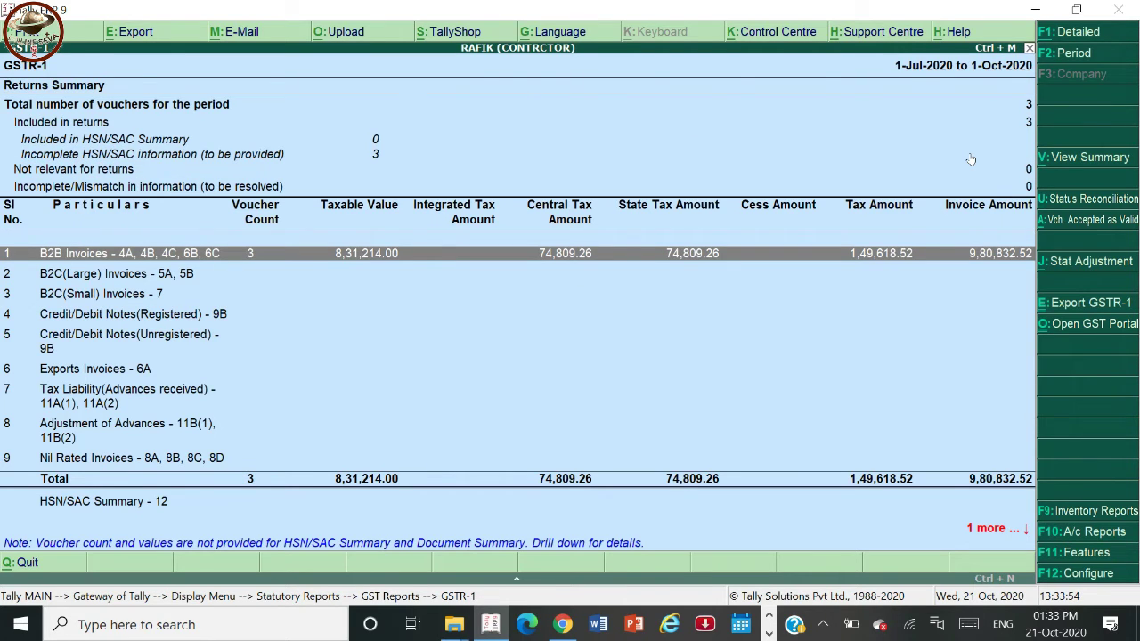
key("Return")
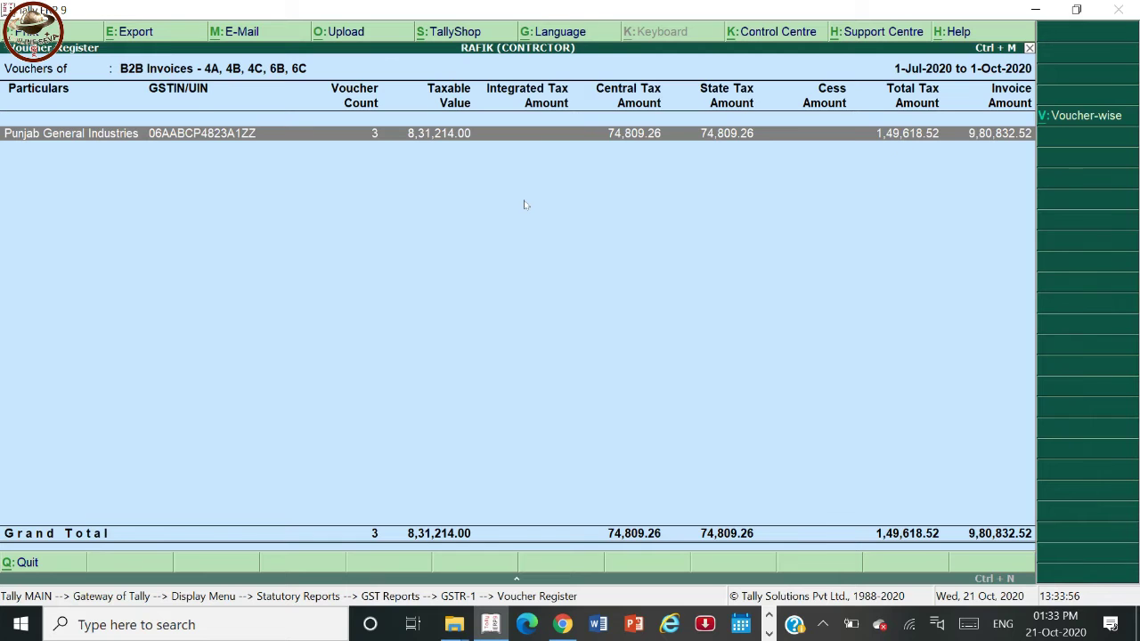
key("Return")
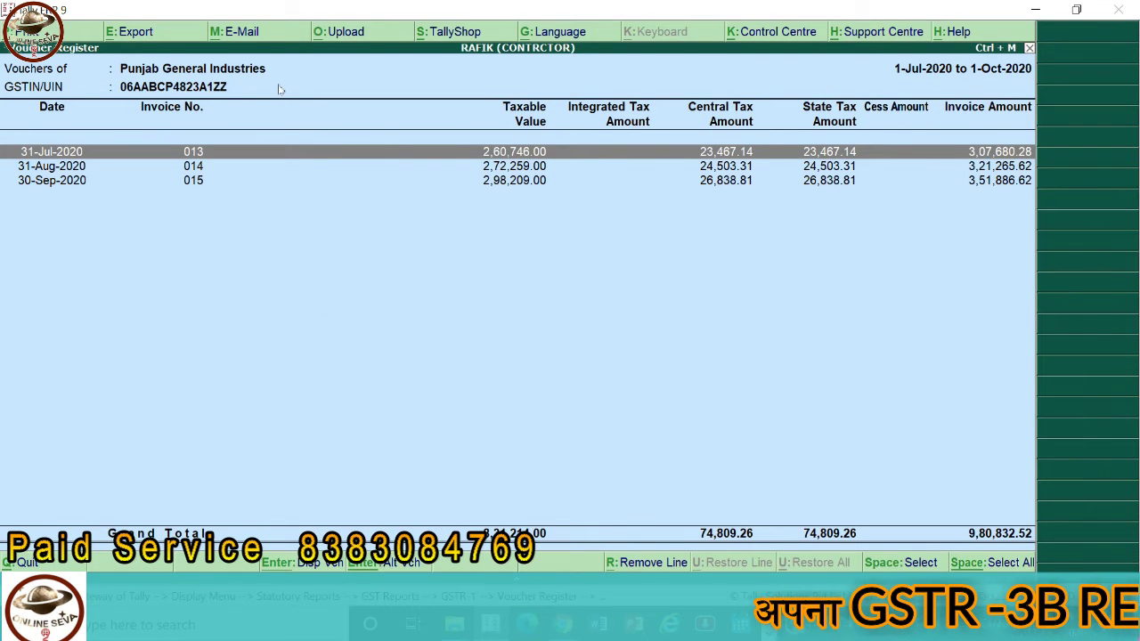
key("Escape")
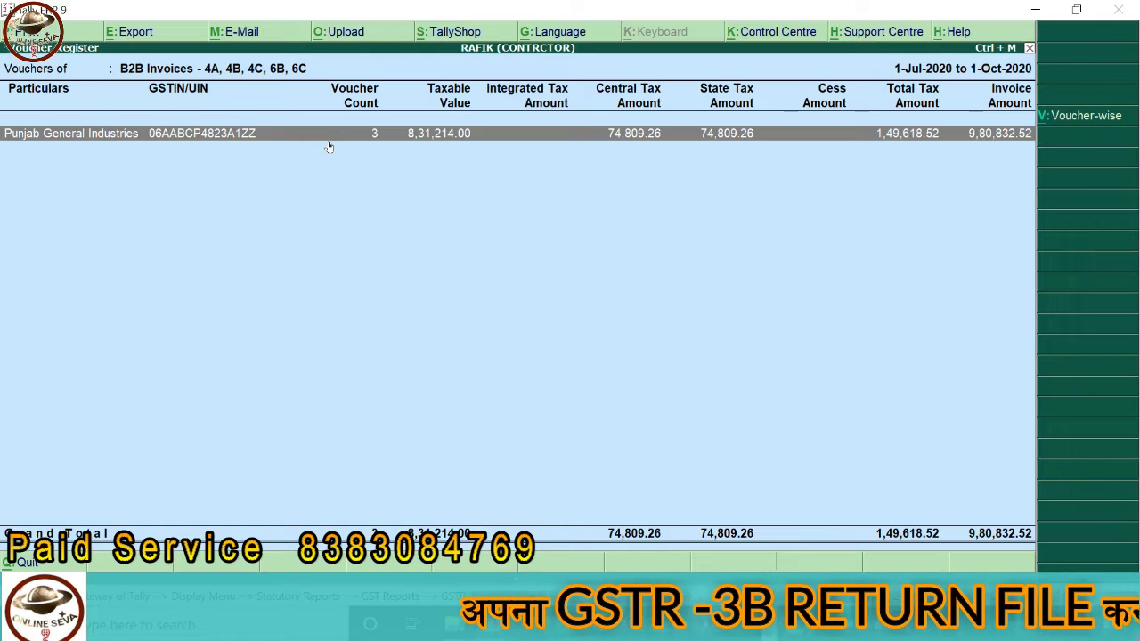
key("Escape")
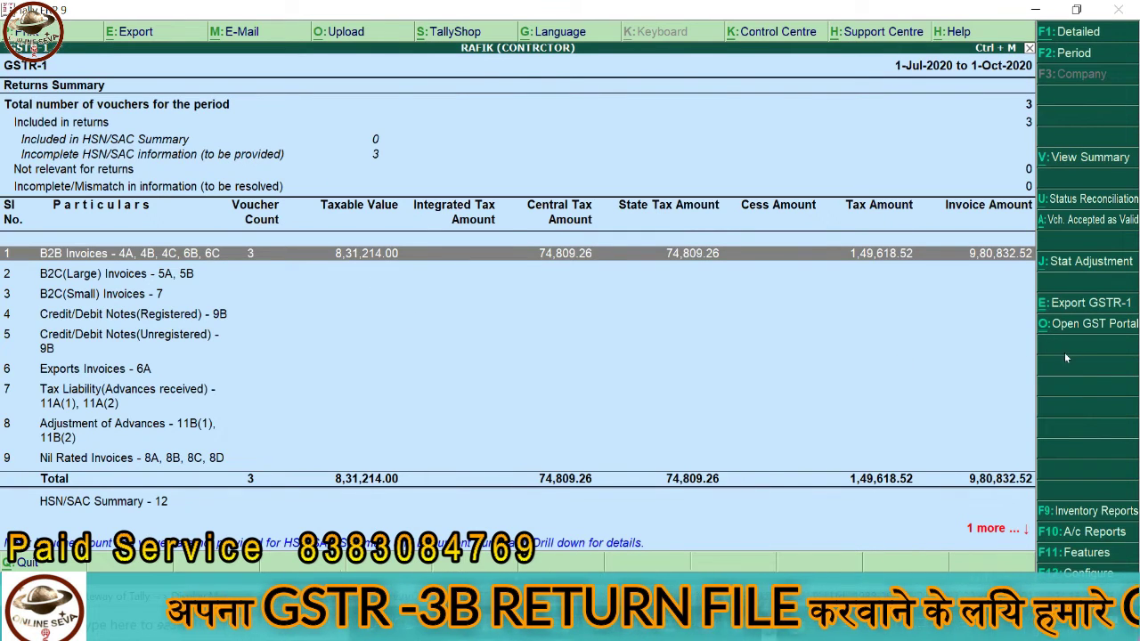
- Export the July–October 2020 GSTR-1 in JSON format, accepting the remaining export options
left_click(1069, 306)
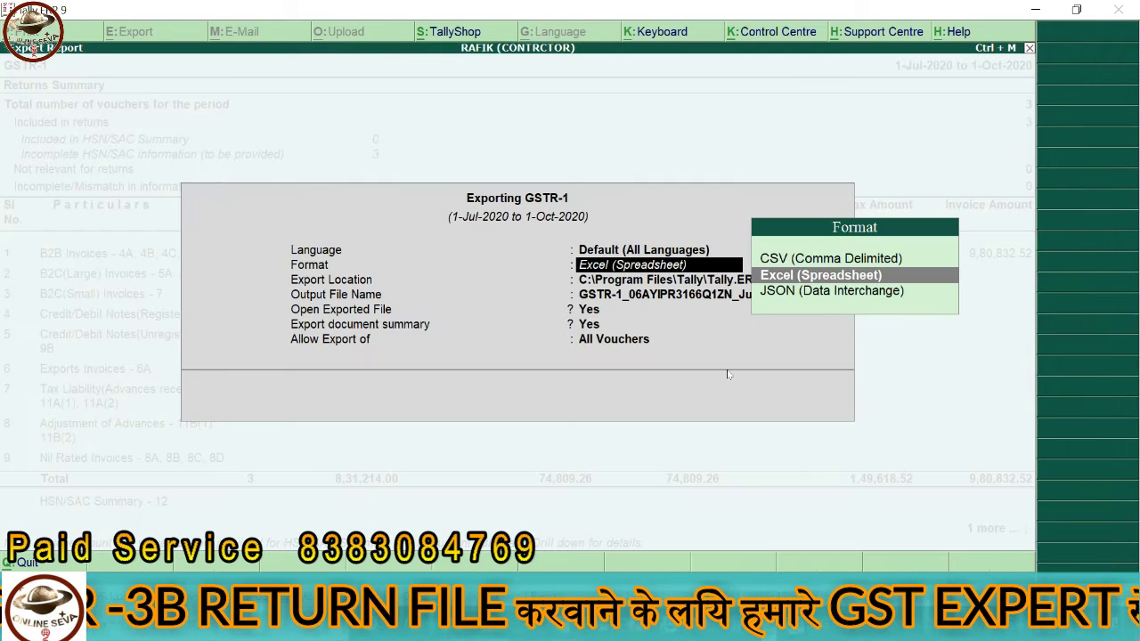
key("Down")
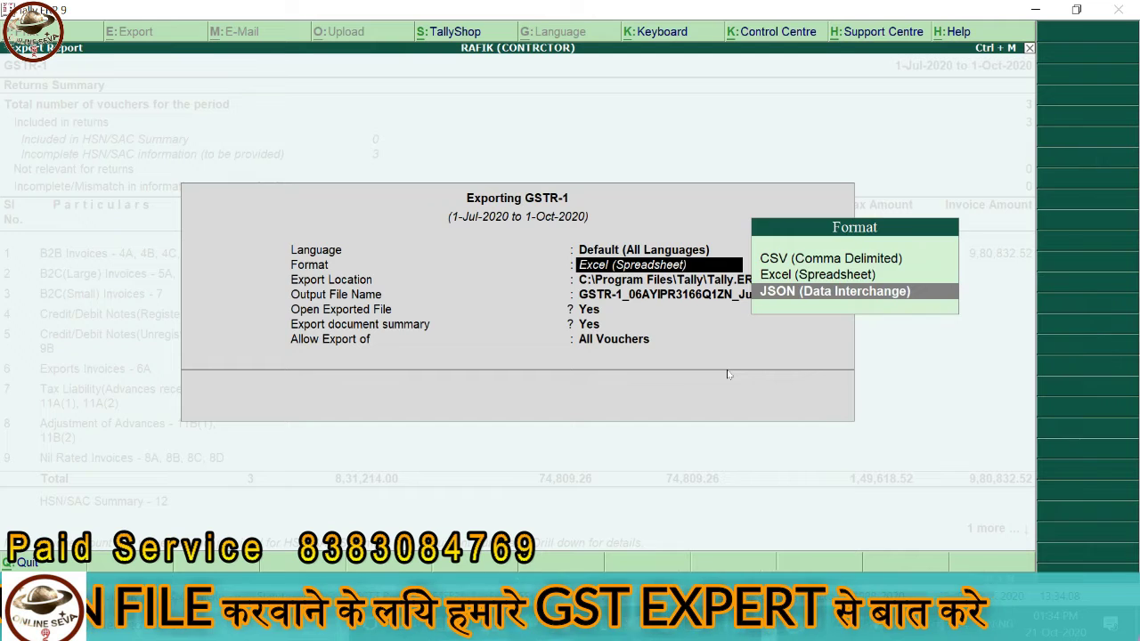
key("Return")
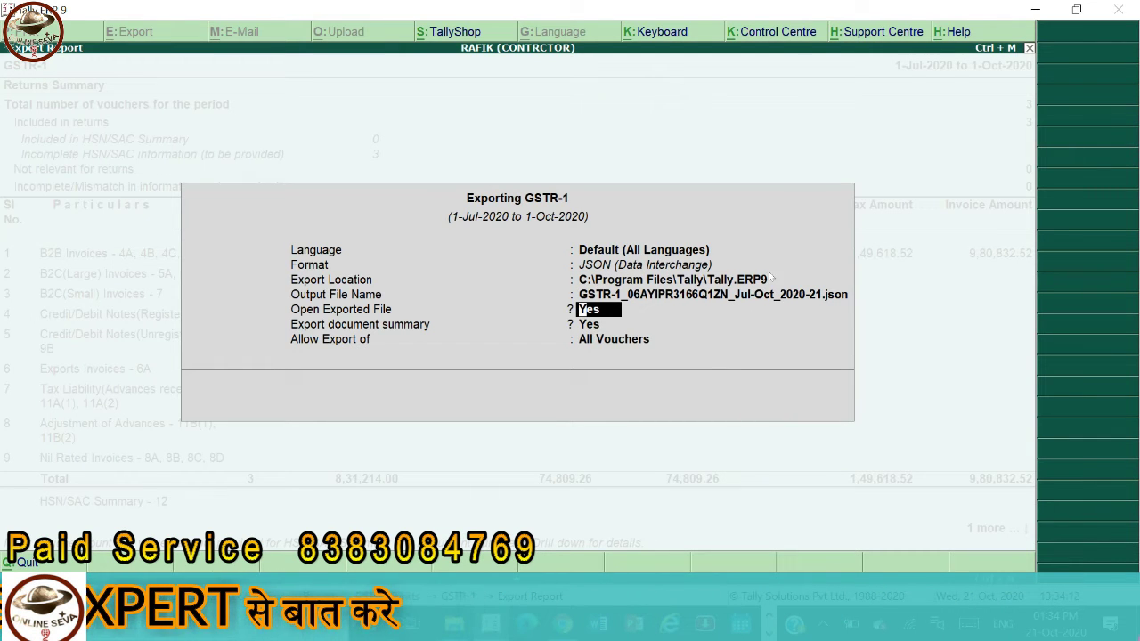
key("Return")
key("Return")
key("Return")
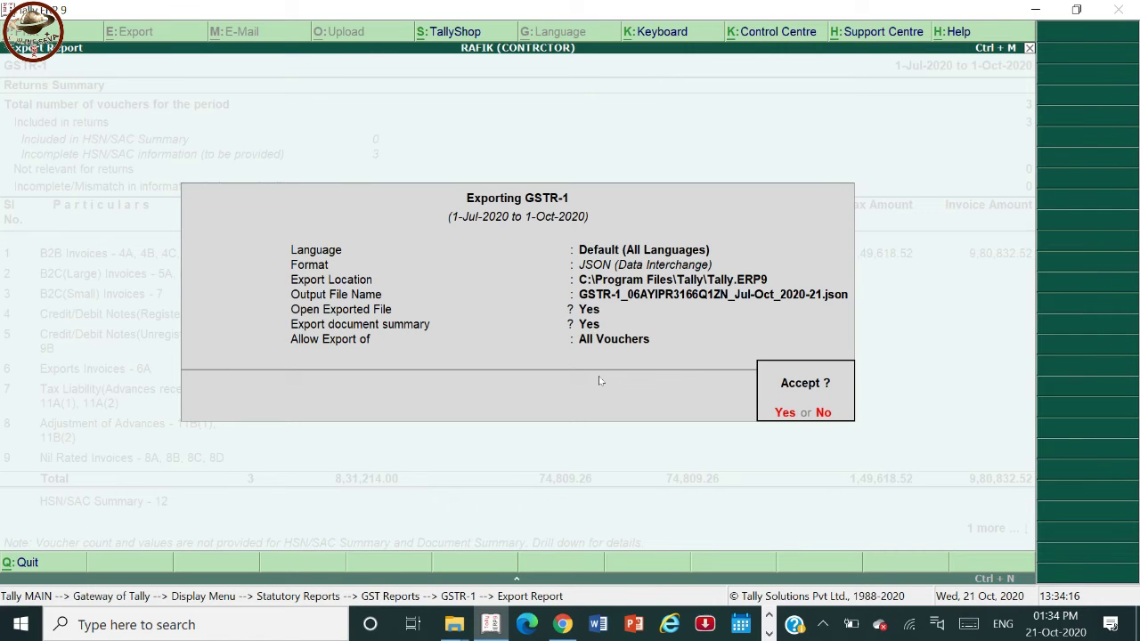
key("Return")
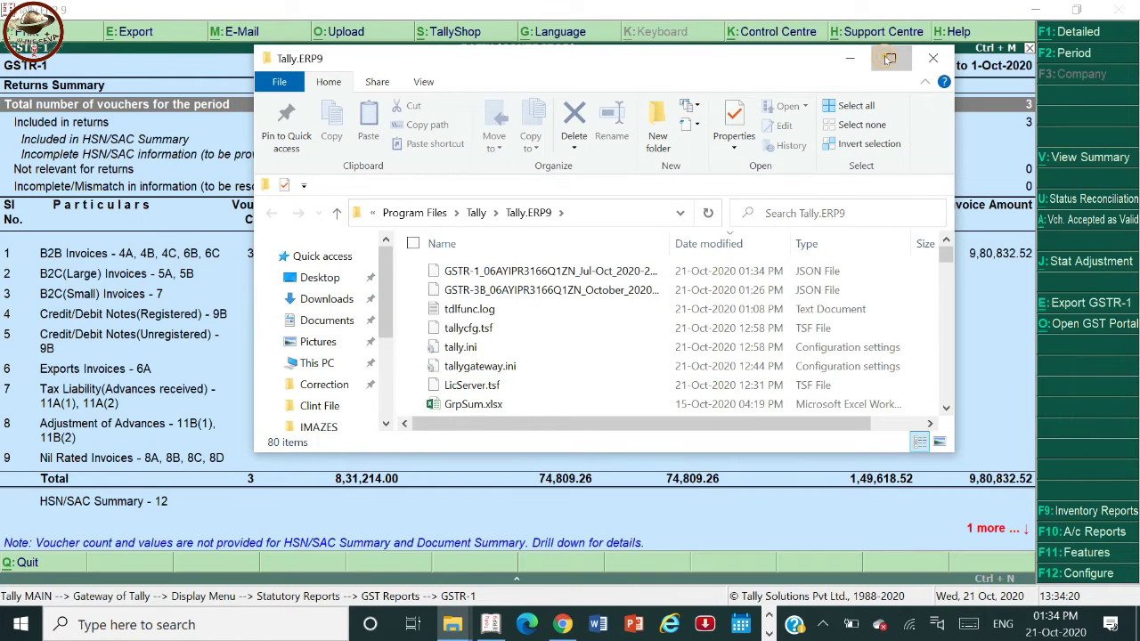
- Maximize the Tally.ERP9 folder, select the new GSTR-1 JSON file, then return to Tally
left_click(889, 58)
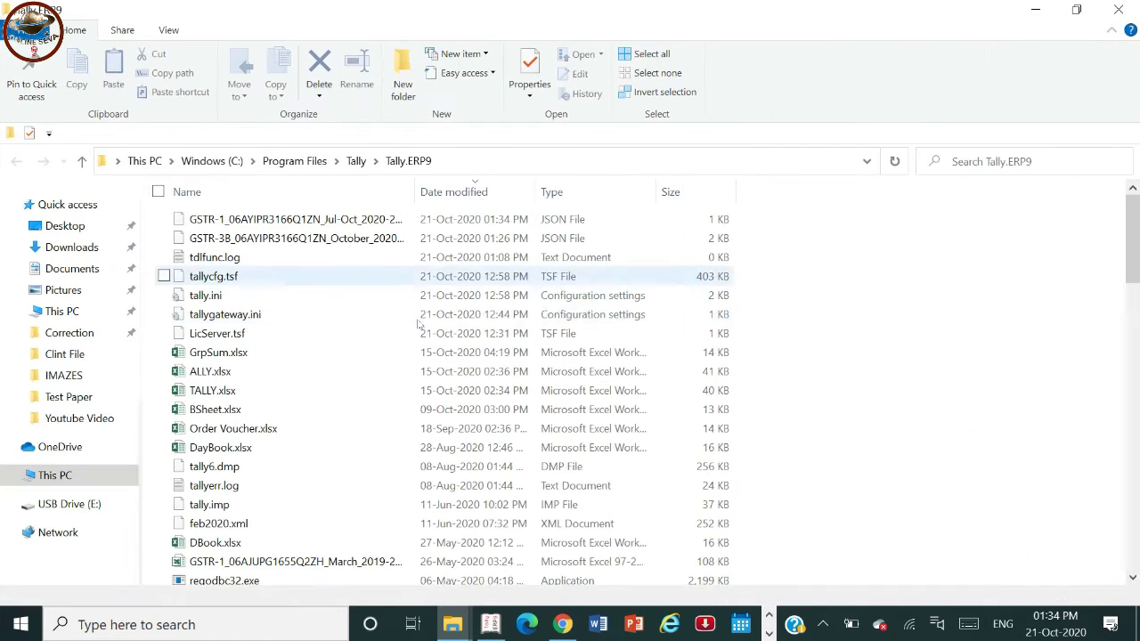
left_click(243, 224)
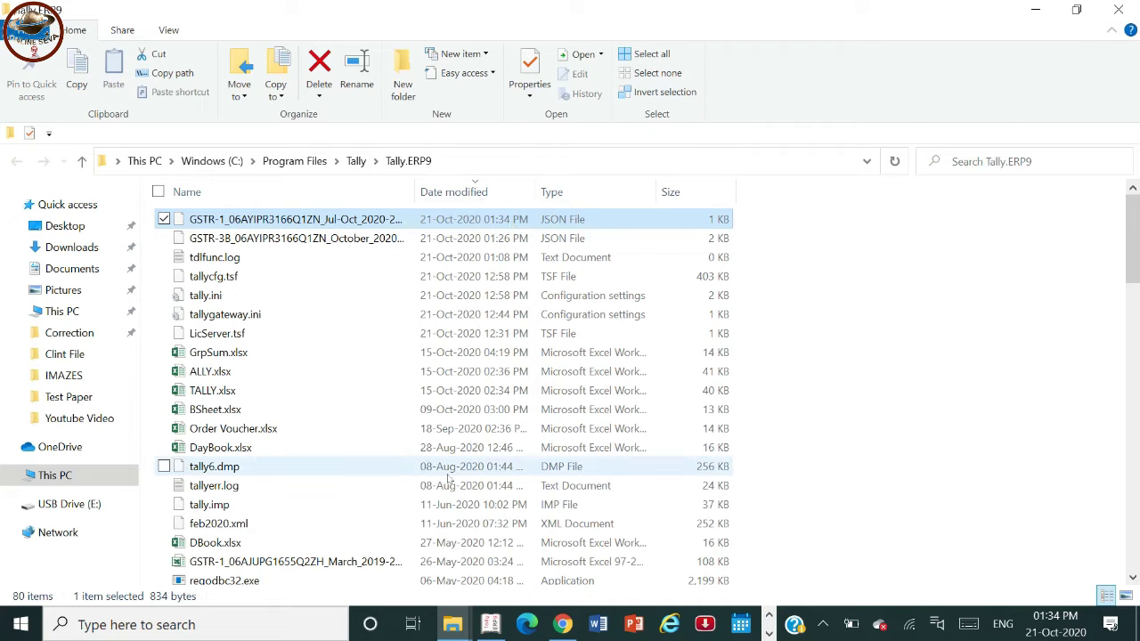
left_click(492, 627)
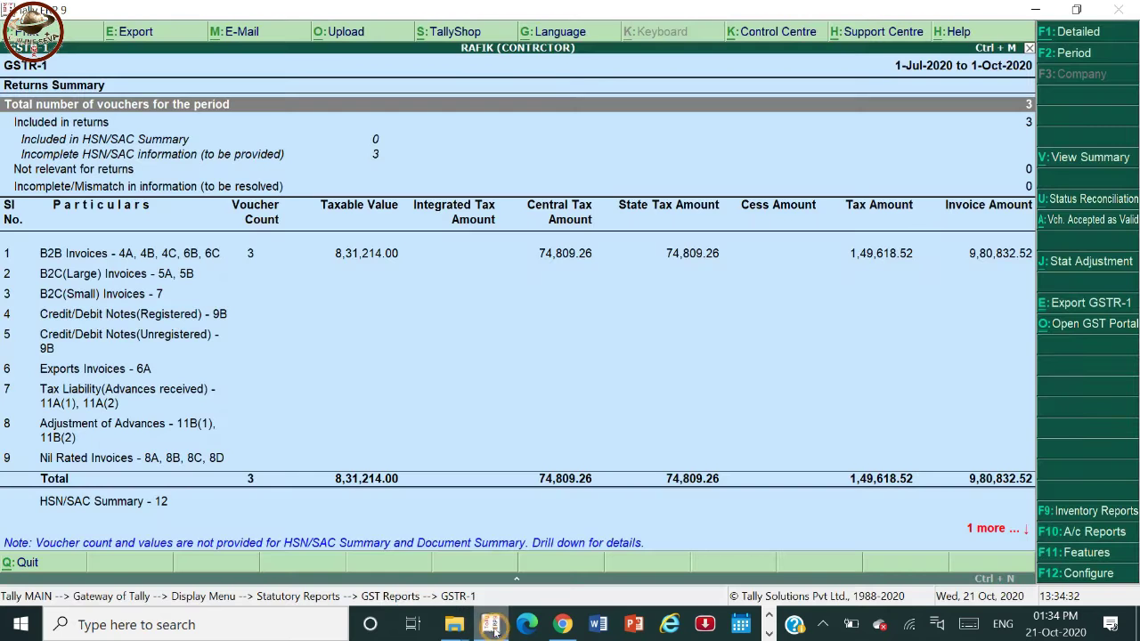
- On the portal's File Returns page, search financial year 2020-21, period September
left_click(563, 624)
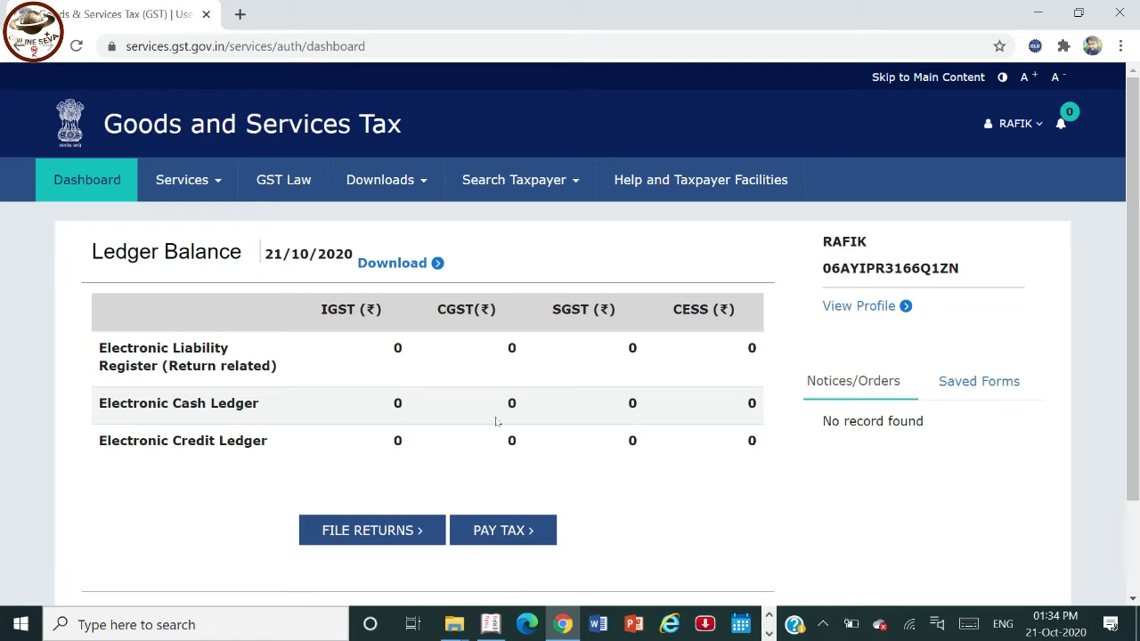
left_click(349, 528)
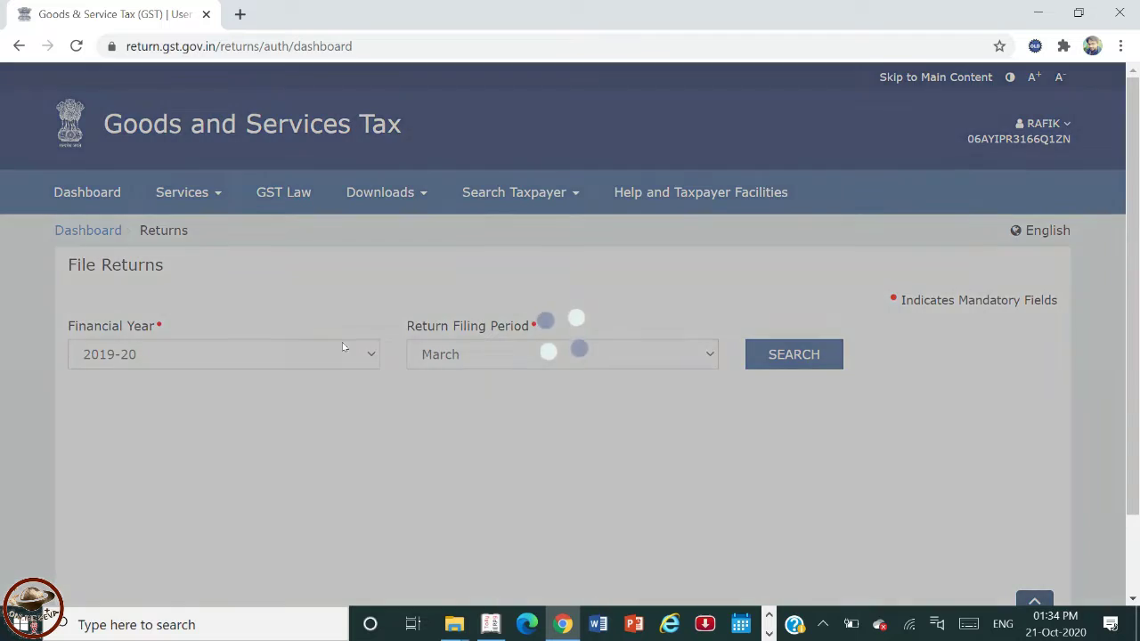
left_click(344, 349)
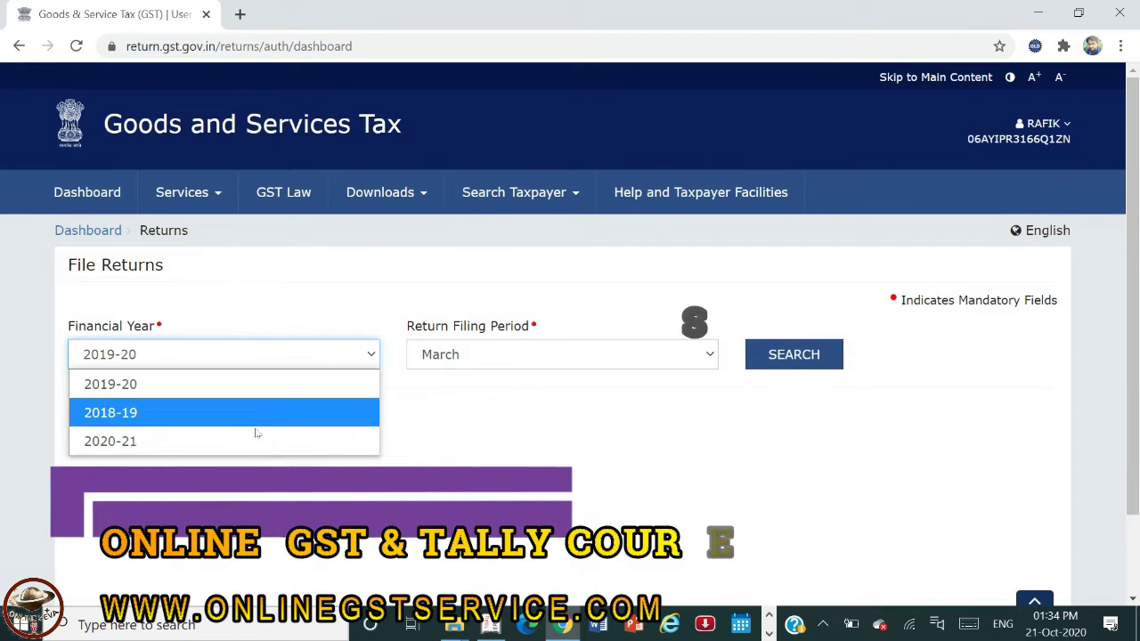
left_click(242, 440)
left_click(587, 364)
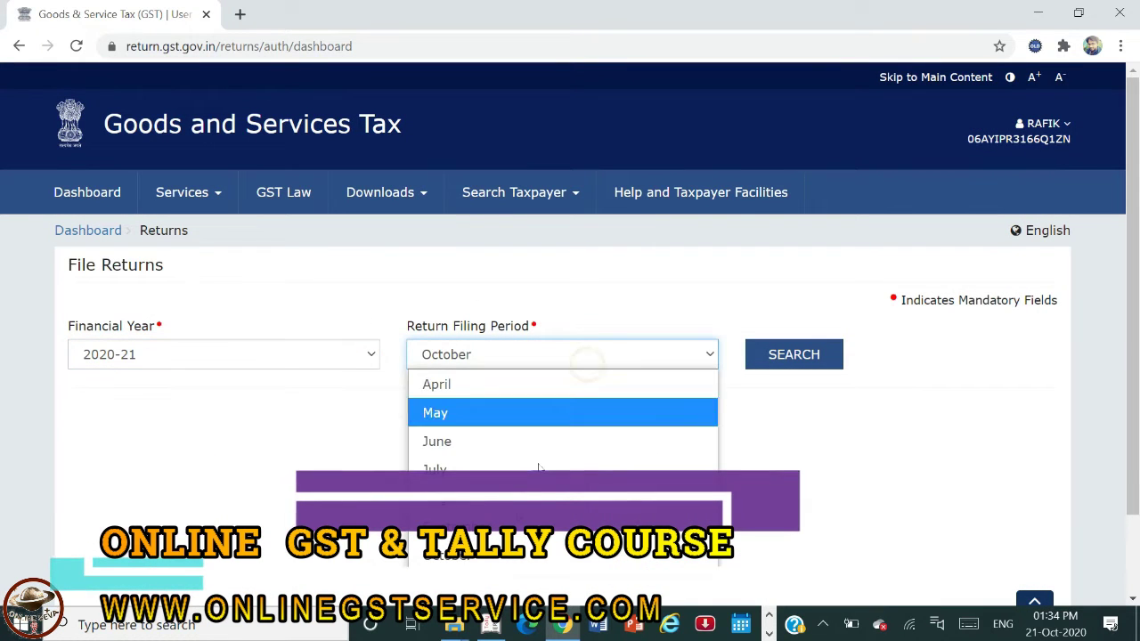
left_click(512, 524)
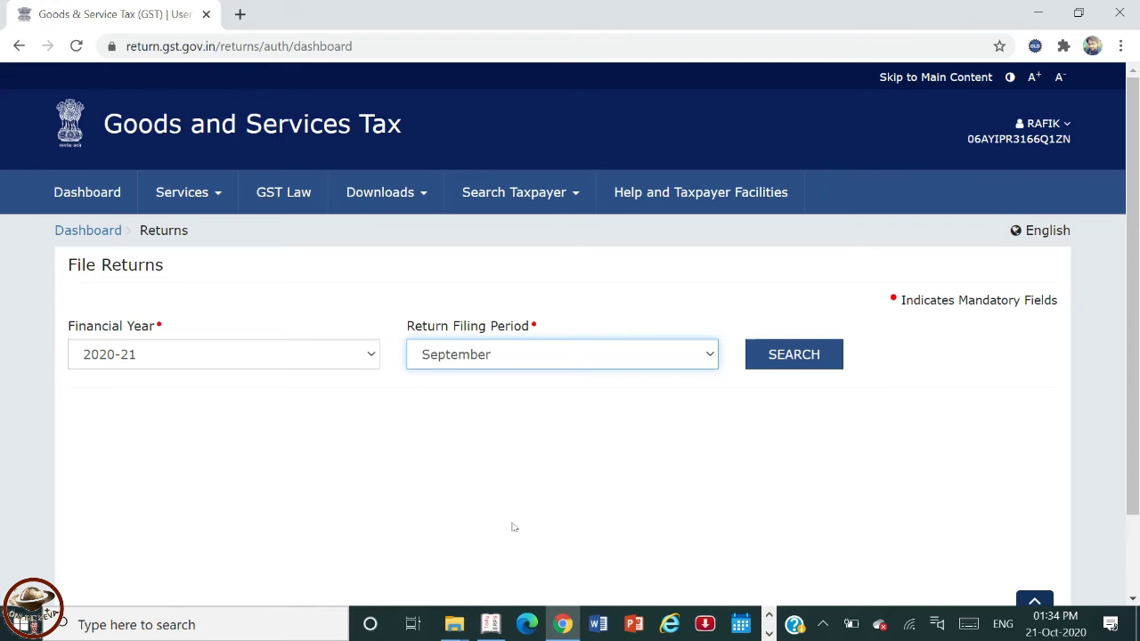
left_click(795, 356)
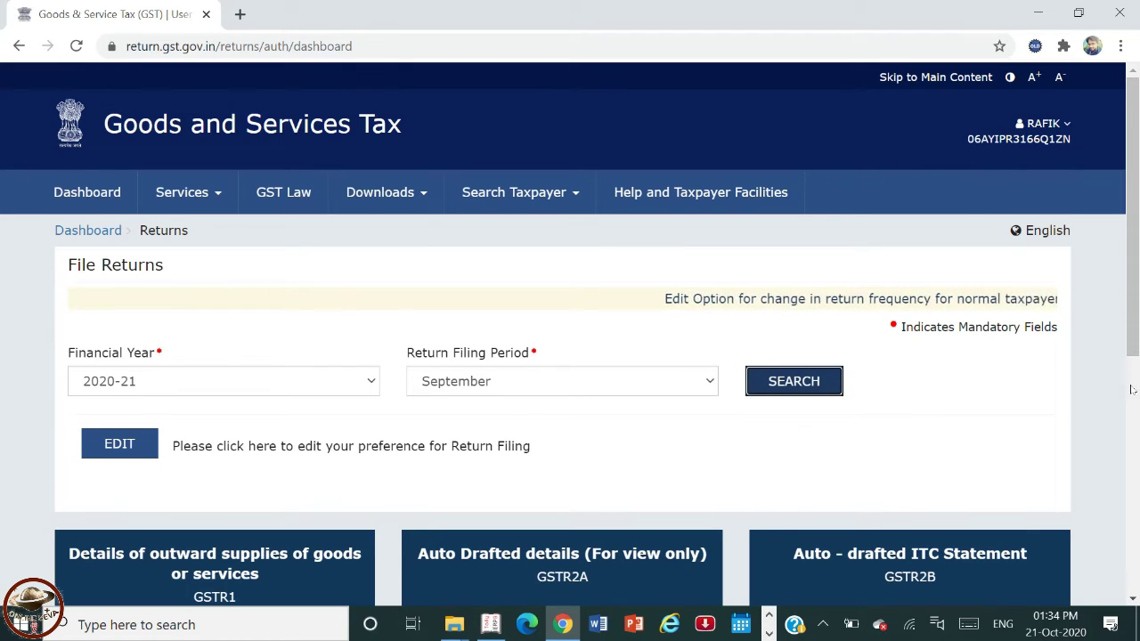
scroll(1136, 430, "down", 1)
scroll(1135, 430, "down", 4)
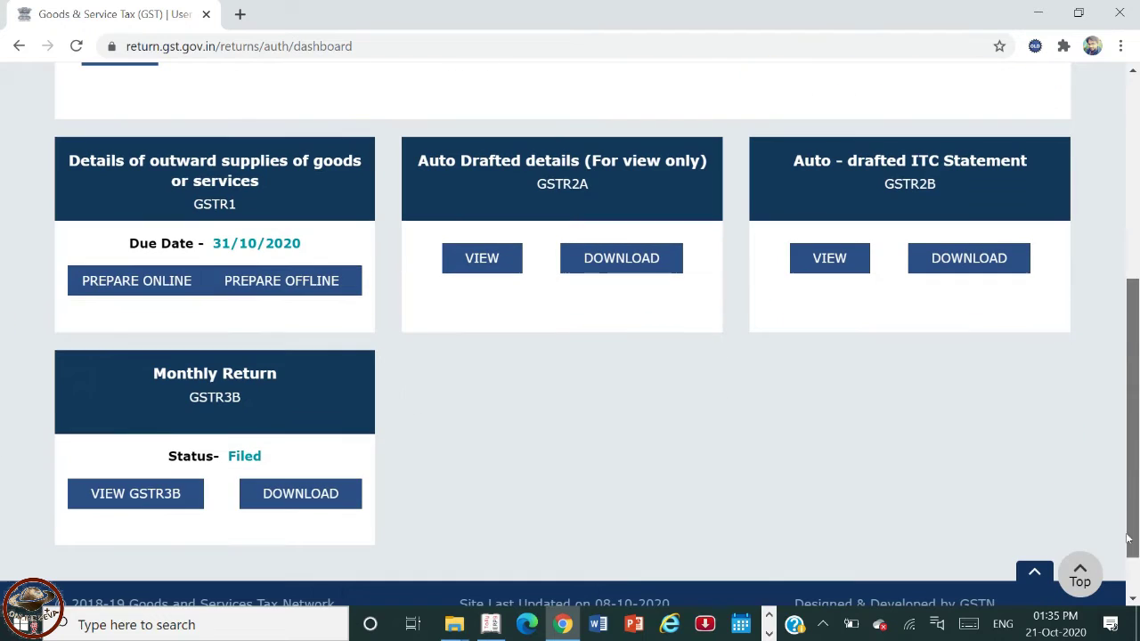
- Upload the September GSTR-1 JSON file through the GSTR1 Prepare Offline upload page
left_click(272, 286)
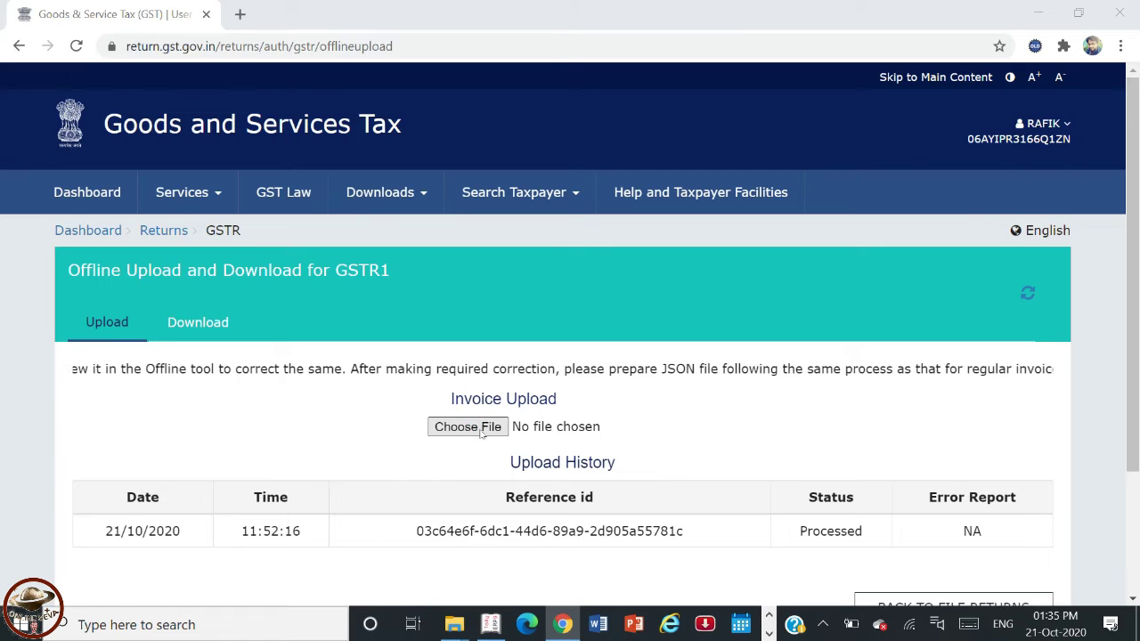
left_click(468, 427)
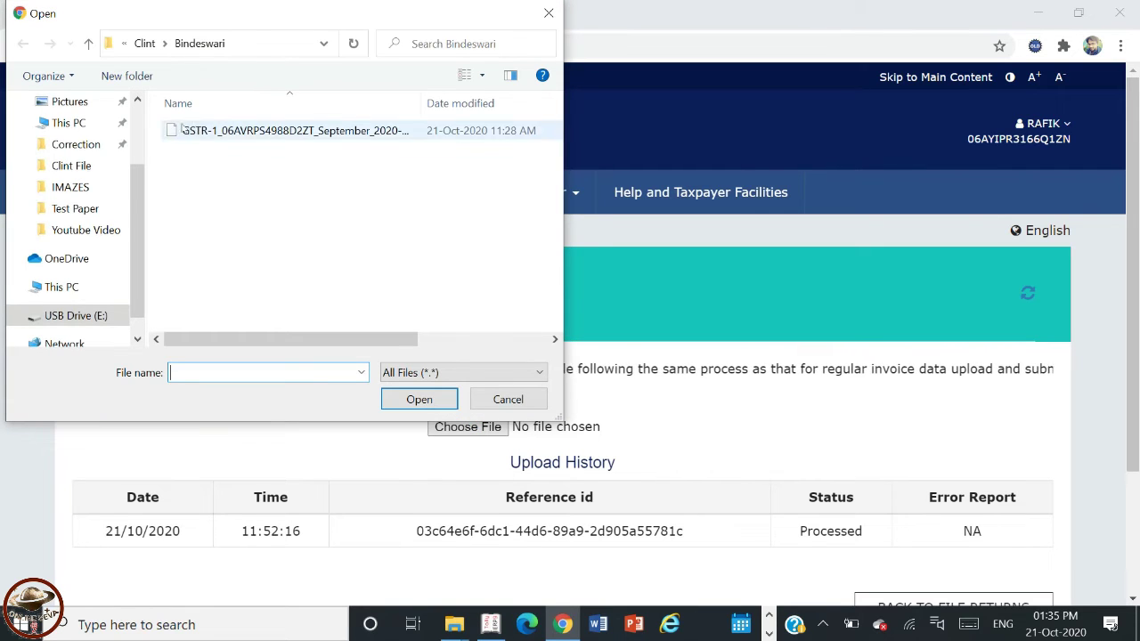
left_click(237, 137)
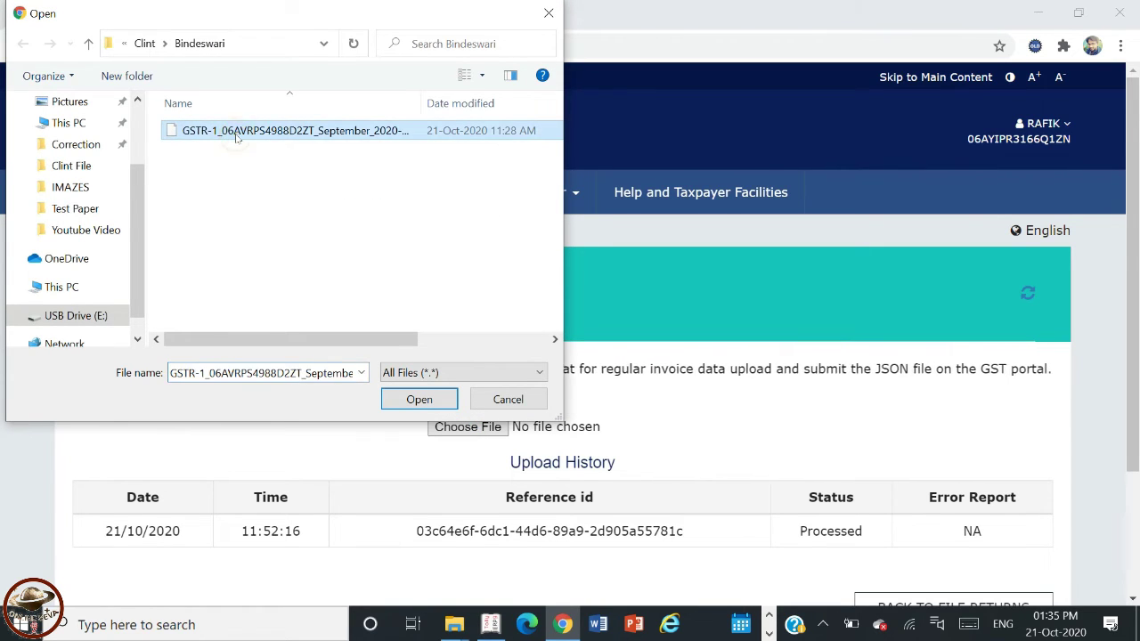
left_click(419, 400)
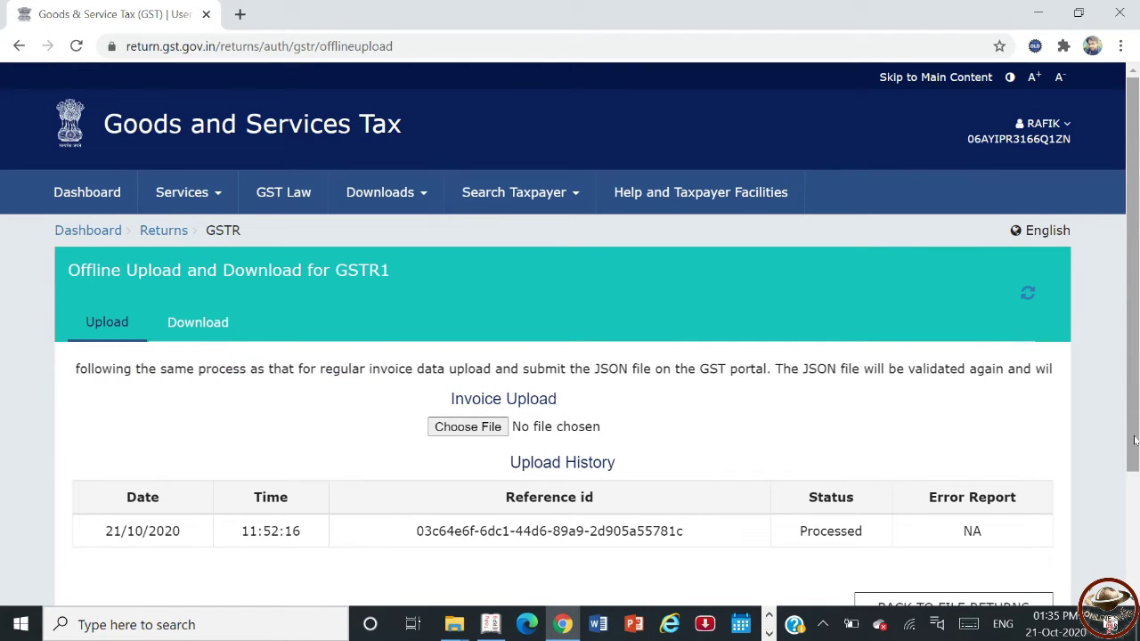
scroll(700, 326, "down", 2)
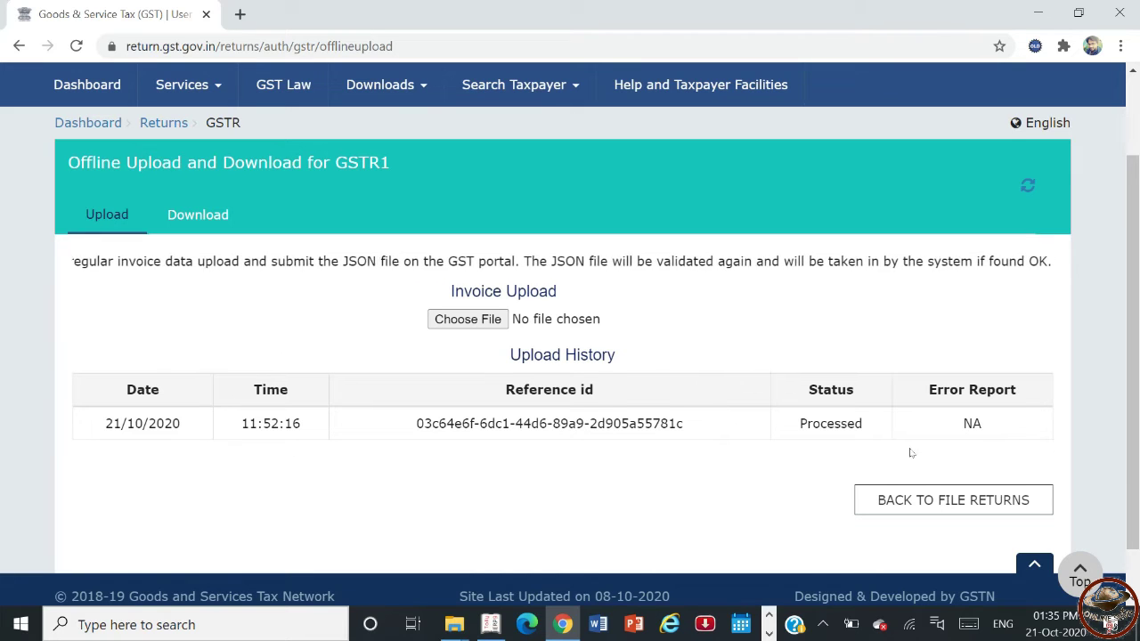
- Search File Returns for financial year 2020-21, period September, and bring the GSTR1 tile into view
left_click_drag(1131, 448, 1138, 271)
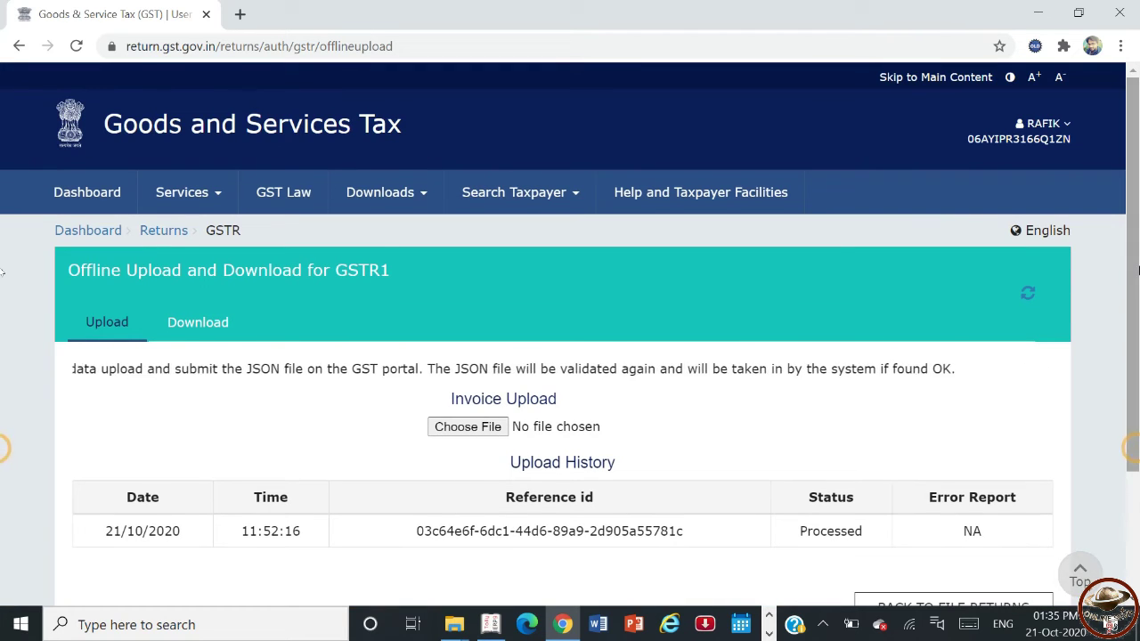
left_click(165, 233)
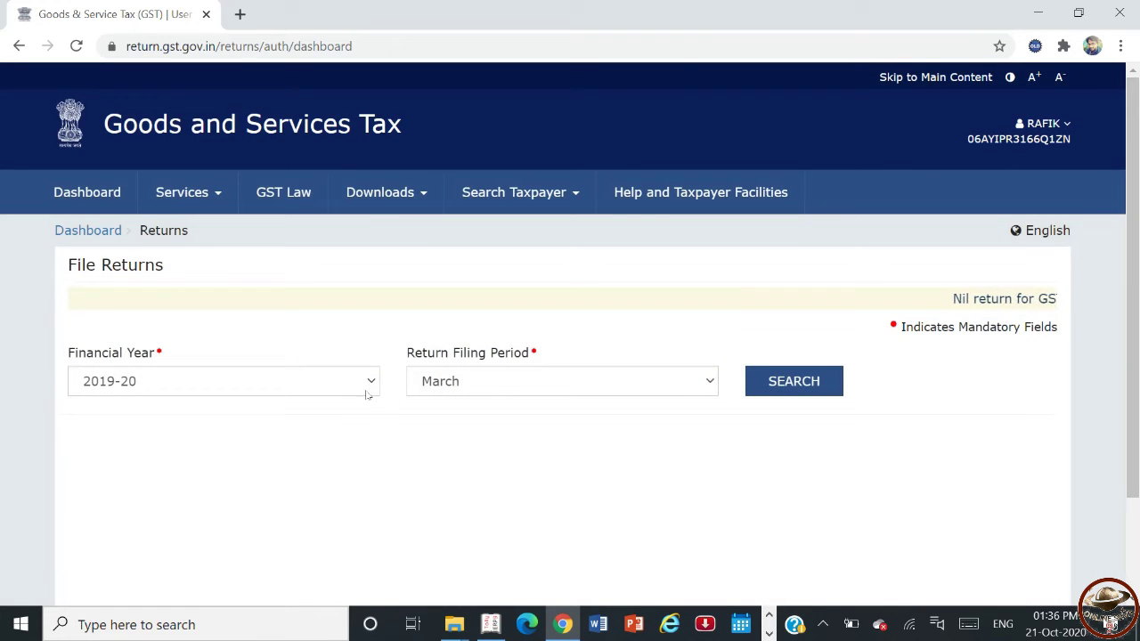
left_click(272, 463)
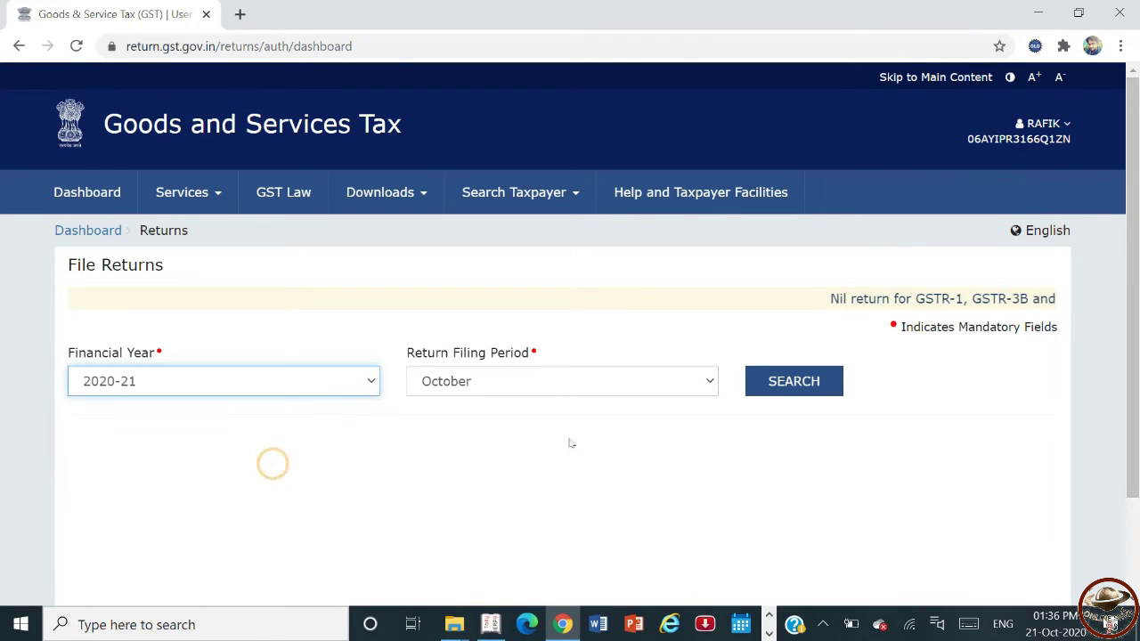
left_click(699, 381)
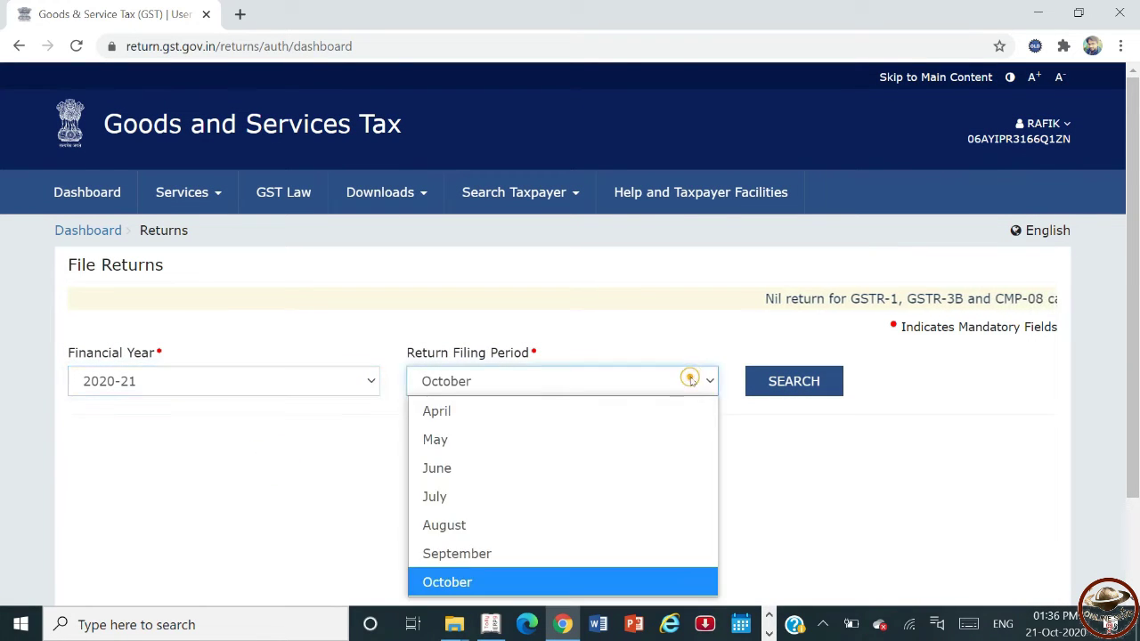
left_click(555, 550)
left_click(766, 388)
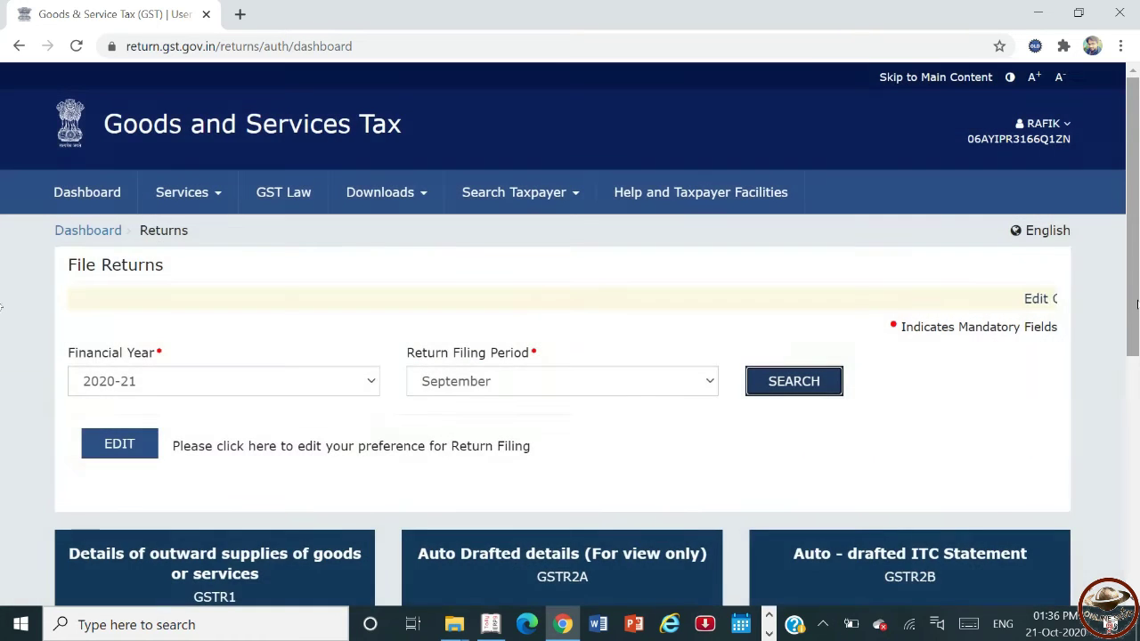
left_click_drag(1135, 308, 1125, 564)
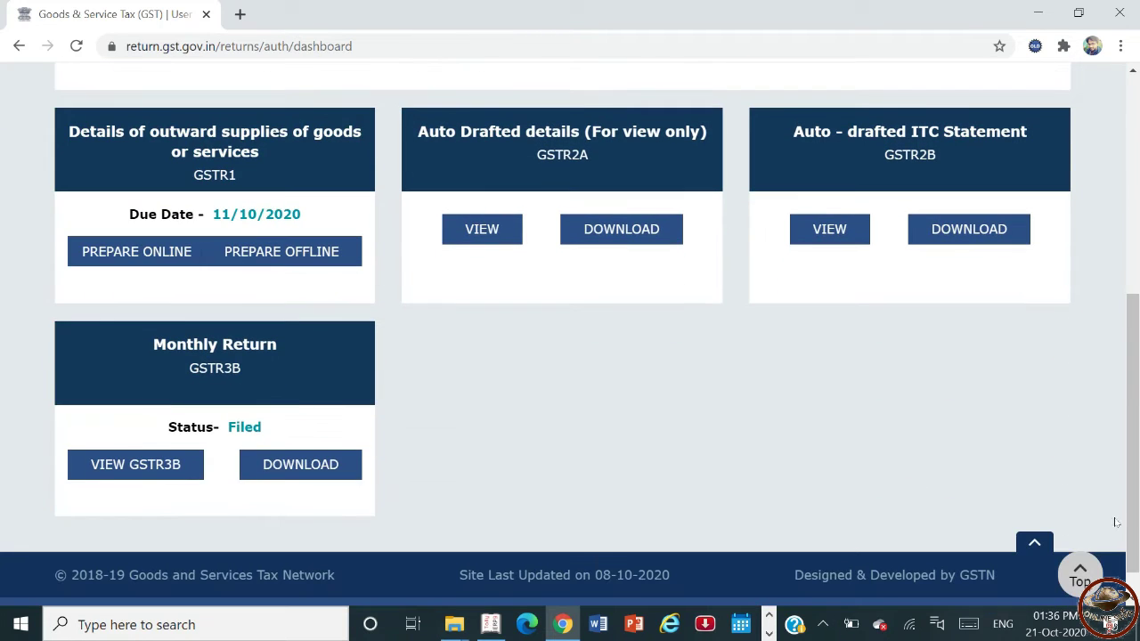
- Open the September GSTR-1 online and review its invoice details before comparing with Tally
left_click(214, 172)
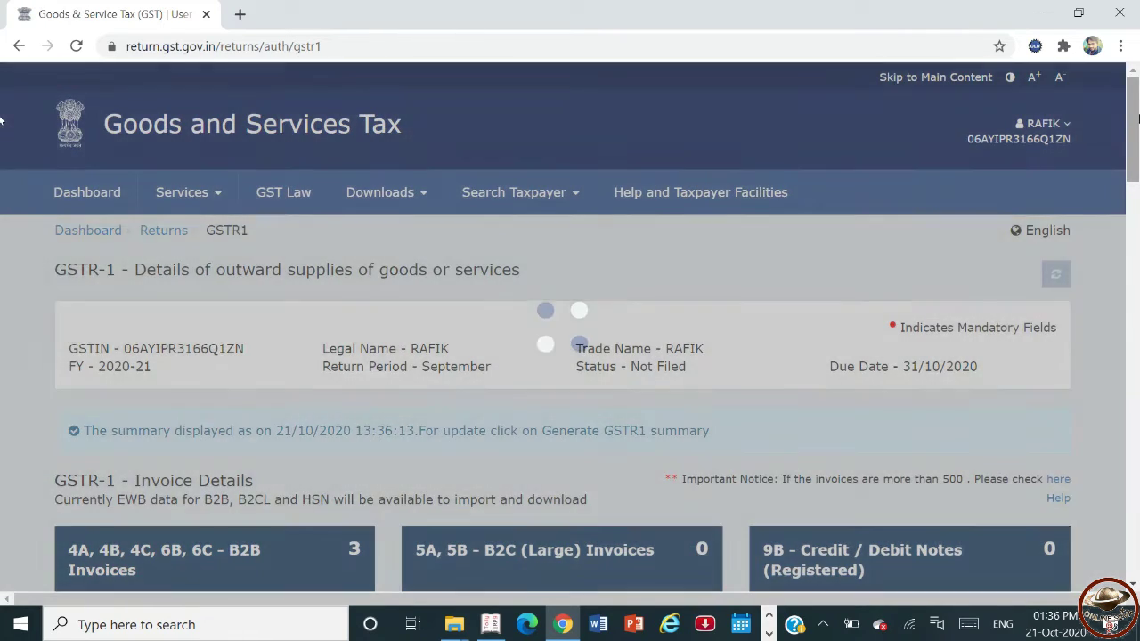
left_click_drag(1138, 118, 1138, 167)
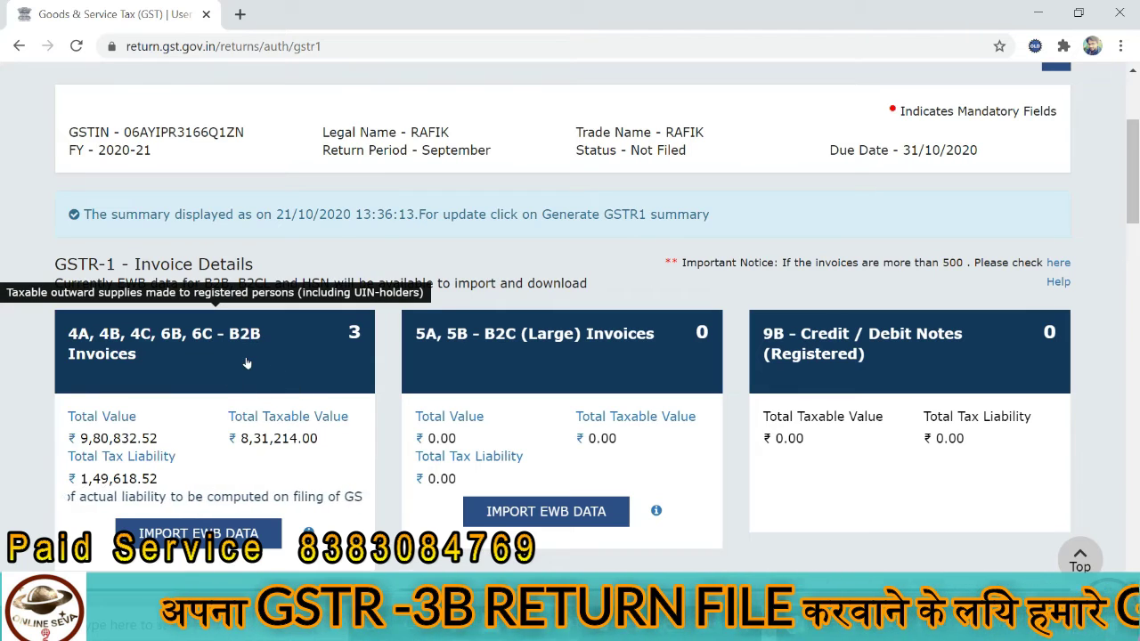
left_click(464, 628)
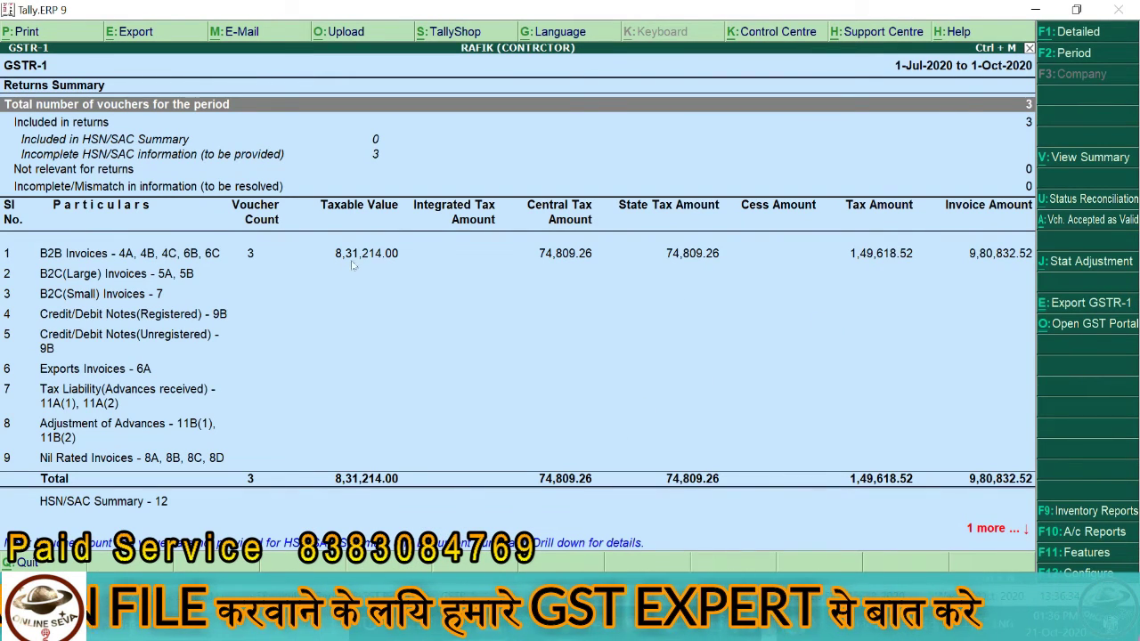
- Compare Tally's GSTR-1 B2B totals (3 invoices, 8,31,214.00 taxable) with the portal, then open the B2B summary
key("alt+Tab")
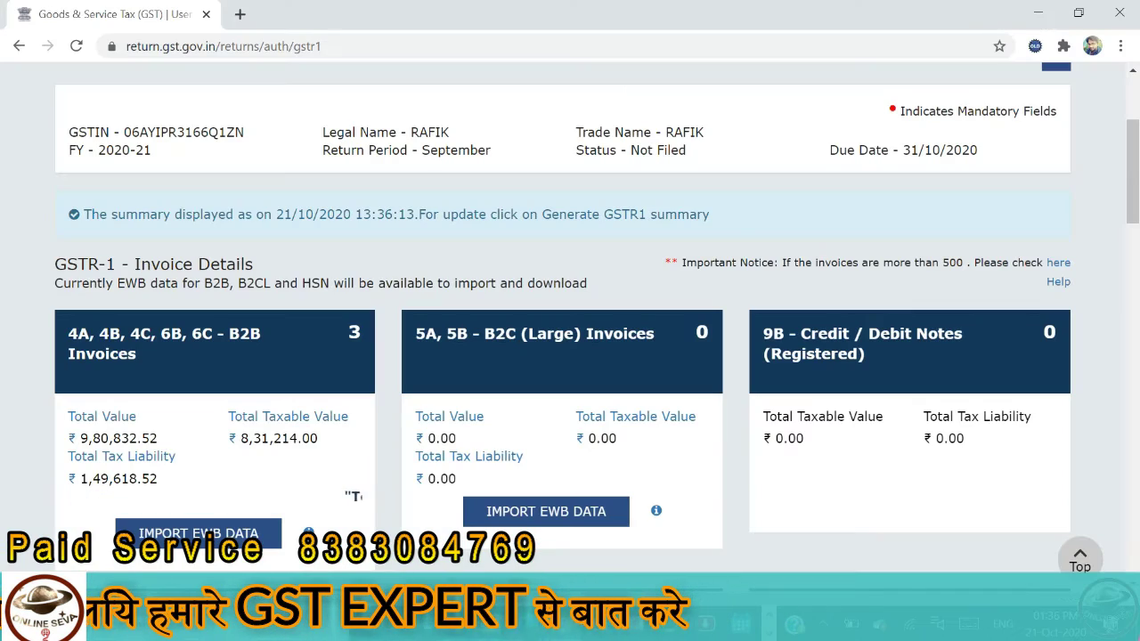
key("alt+Tab")
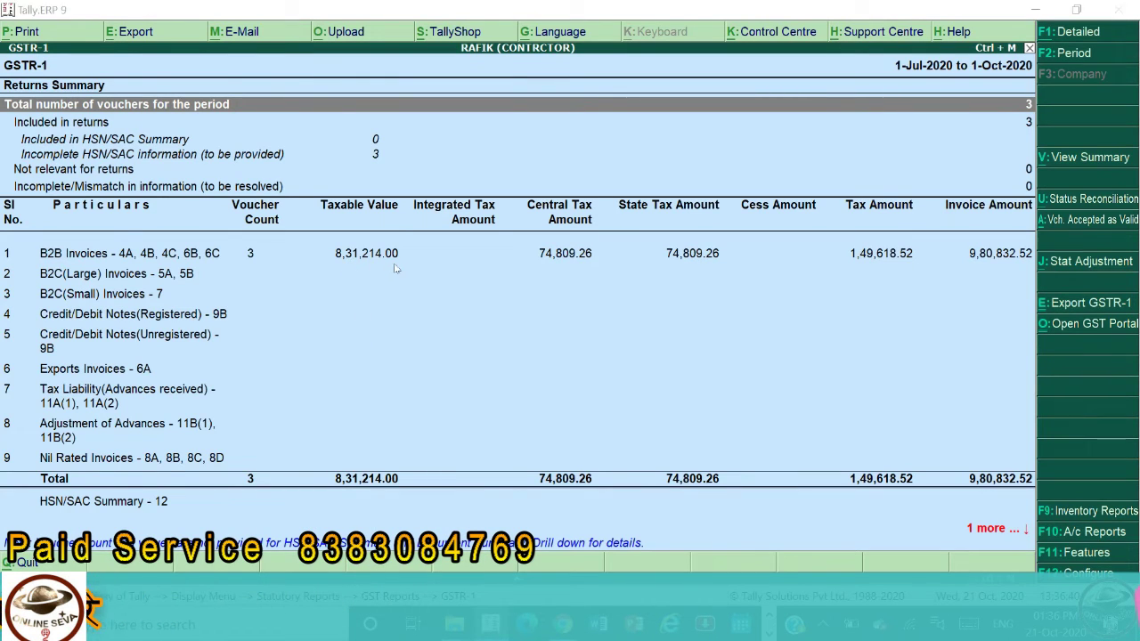
key("alt+Tab")
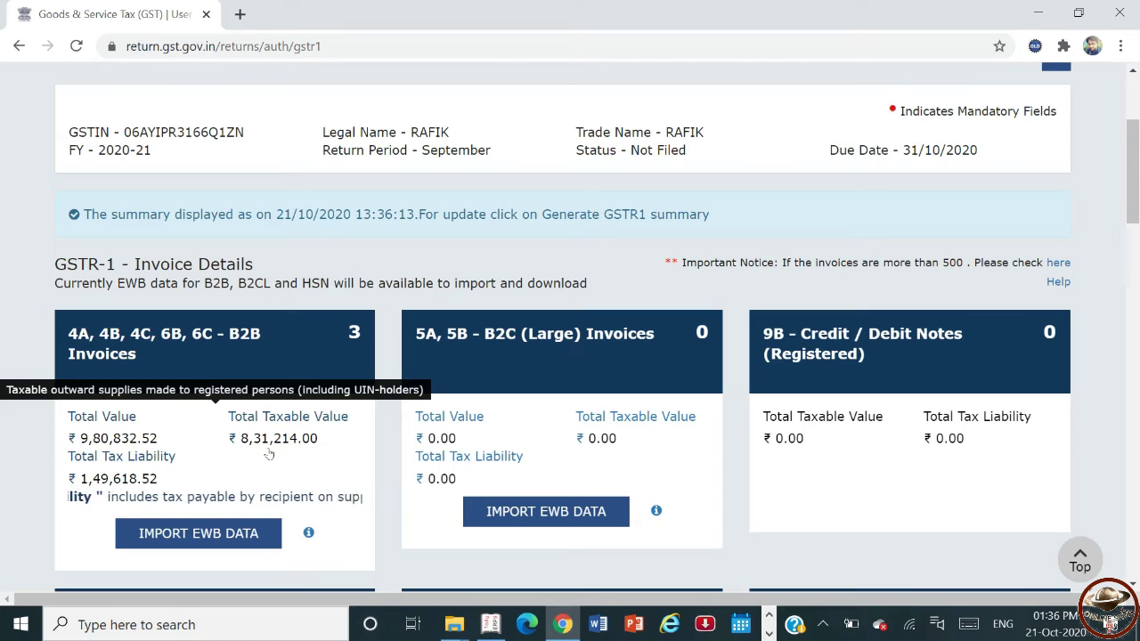
key("alt+Tab")
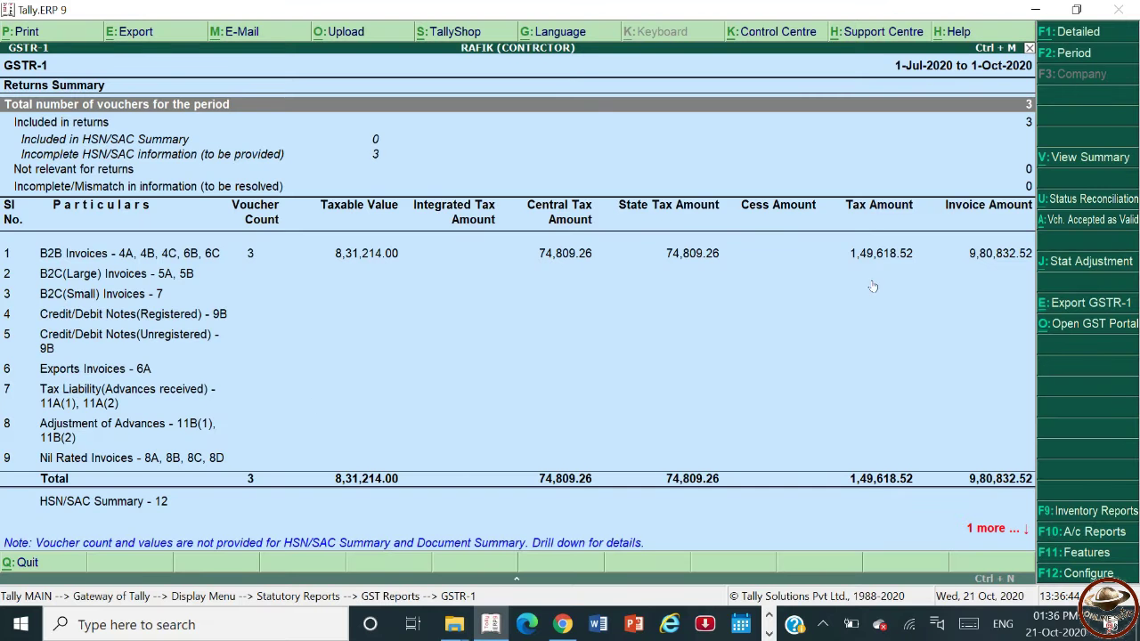
key("alt+Tab")
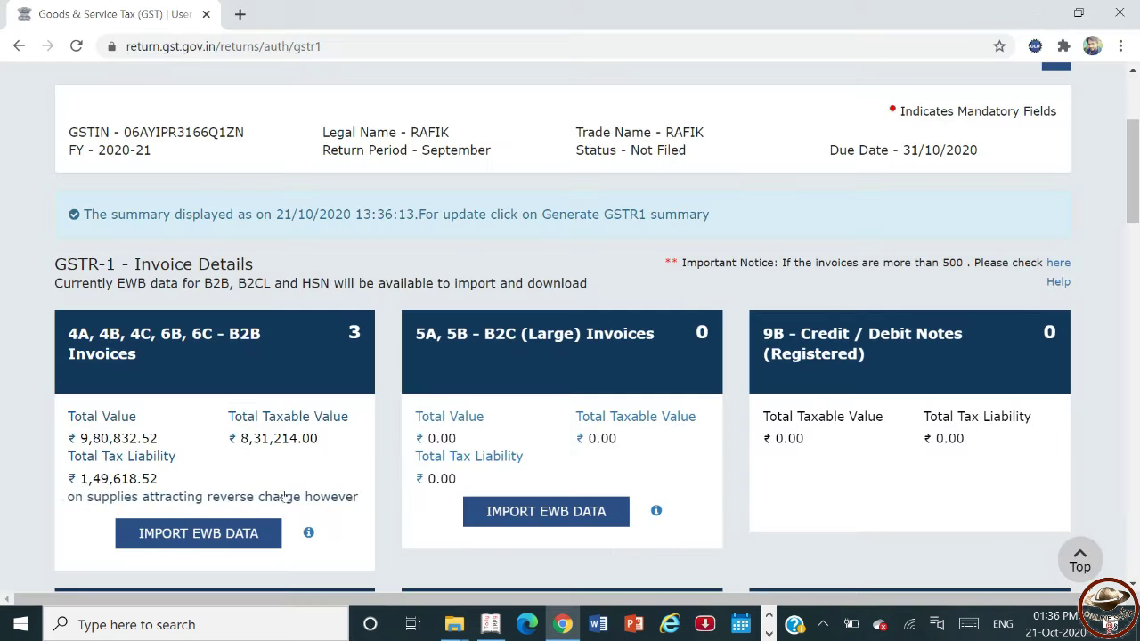
key("alt+Tab")
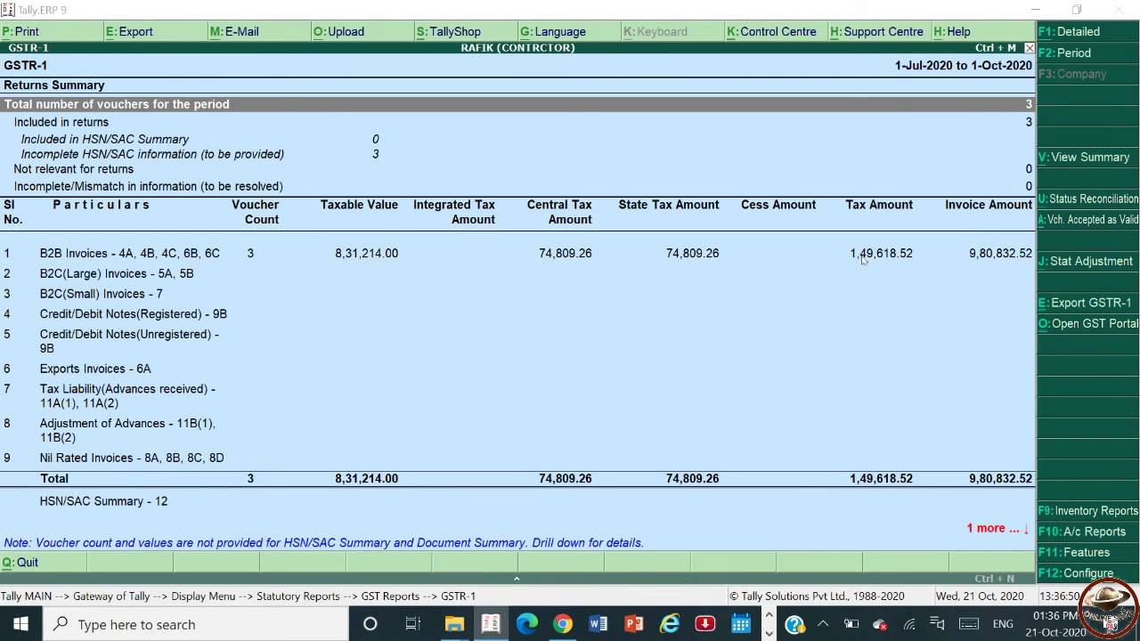
key("alt+Tab")
key("alt+Tab")
key("alt+Tab")
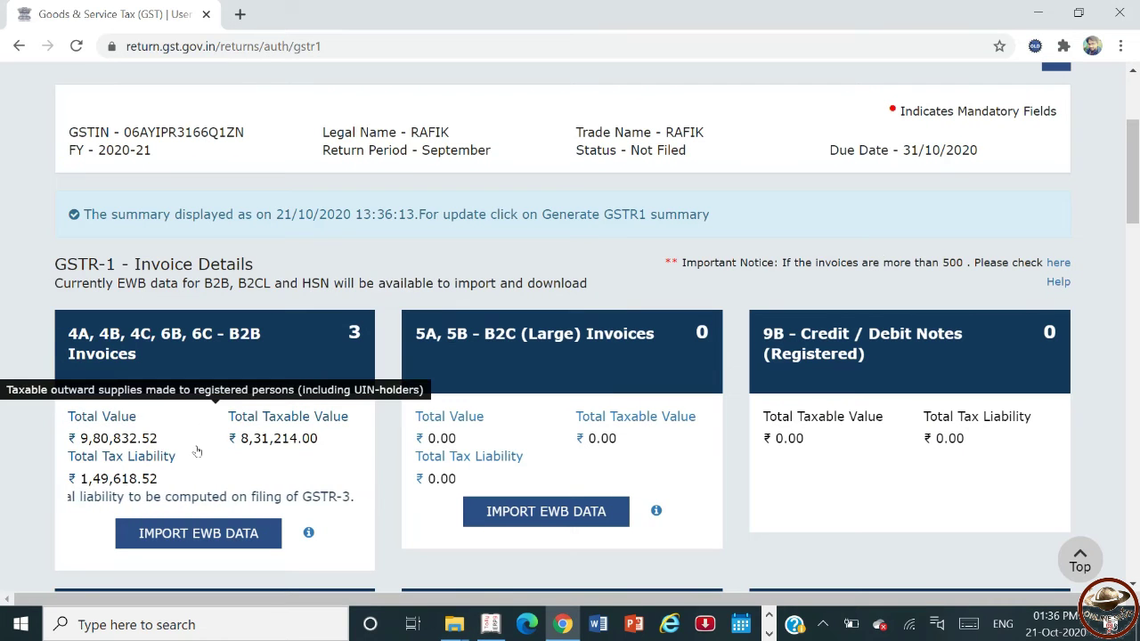
left_click(205, 365)
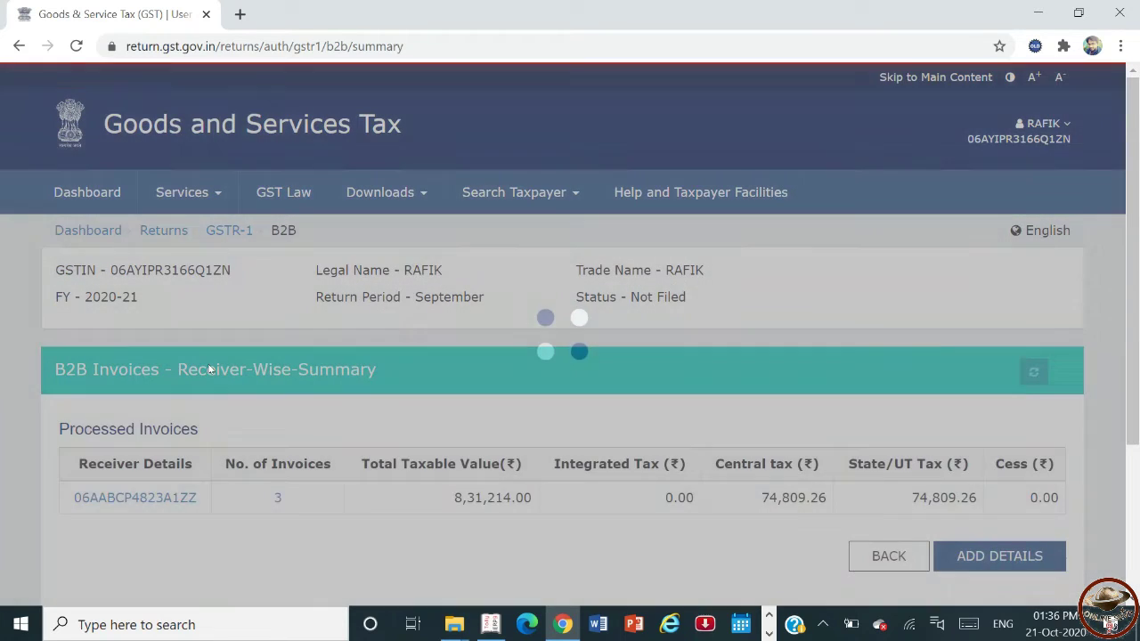
- Open Tally's B2B invoice register and the portal's invoice list for the receiver
key("alt+Tab")
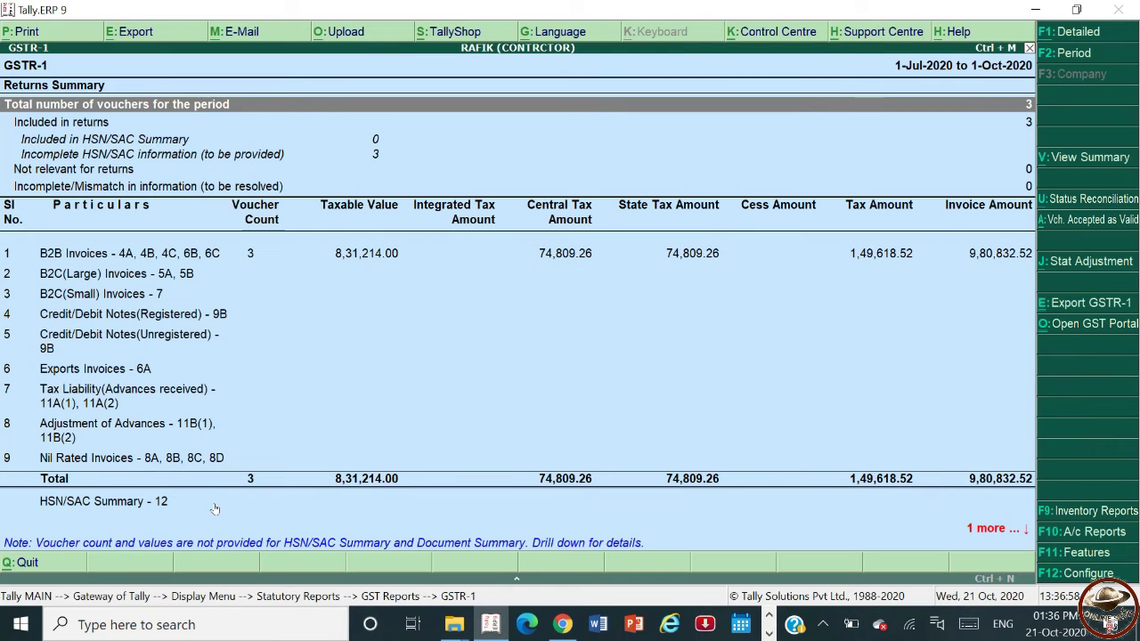
key("Down")
key("Down")
key("Down")
key("Down")
key("Return")
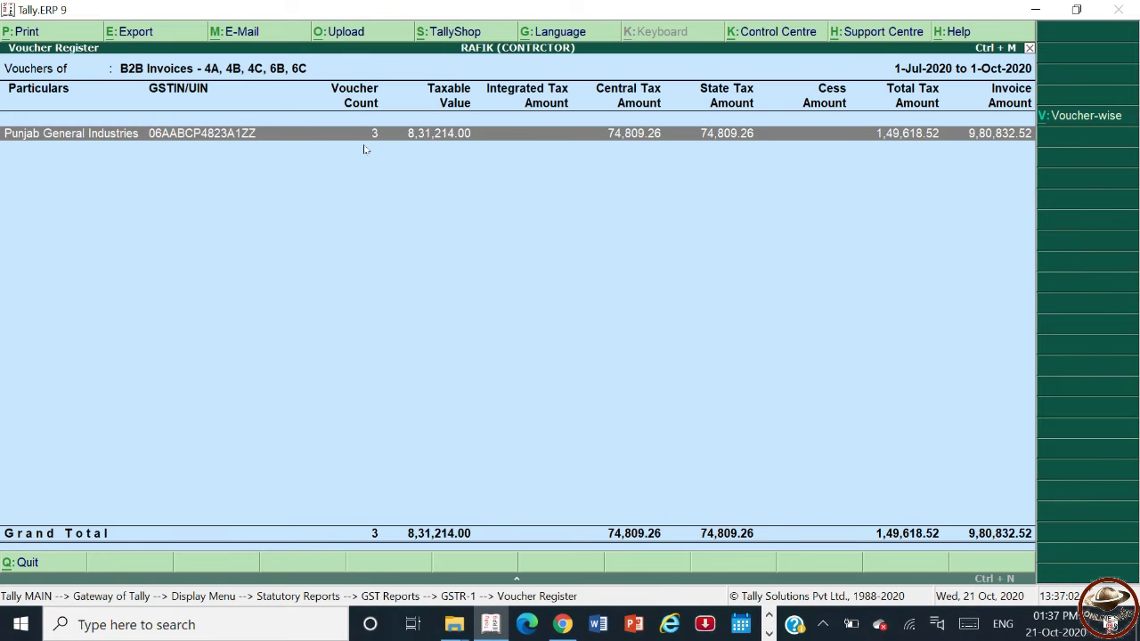
key("alt+Tab")
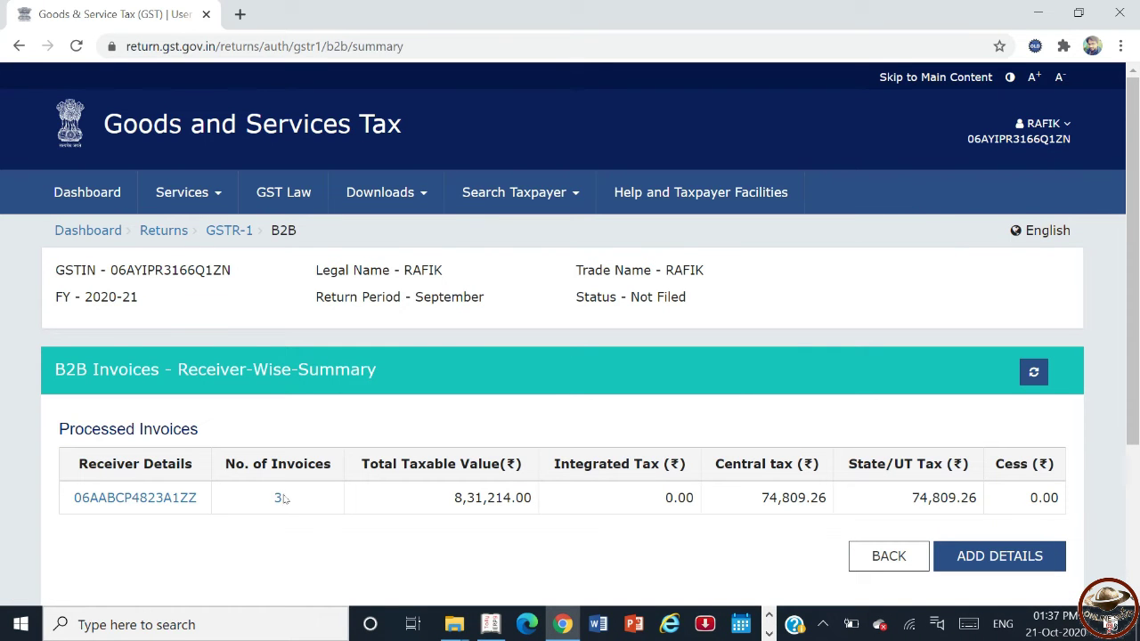
left_click(135, 498)
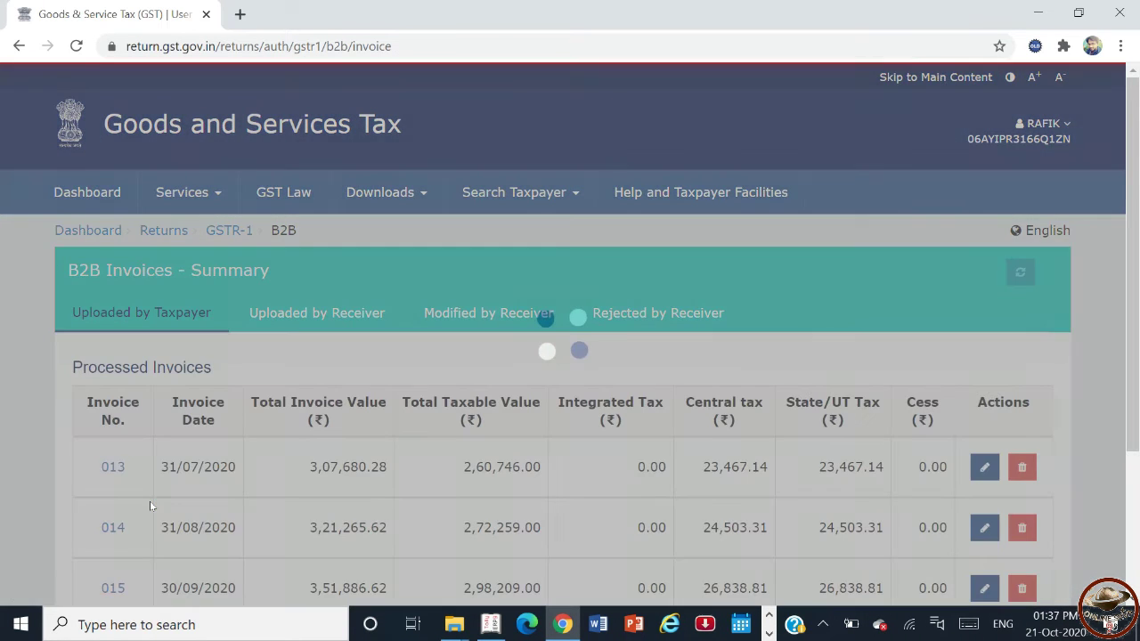
scroll(151, 506, "down", 2)
- Match invoices 013, 014 and 015 in Tally's voucher list, then return Tally to Gateway
key("alt+Tab")
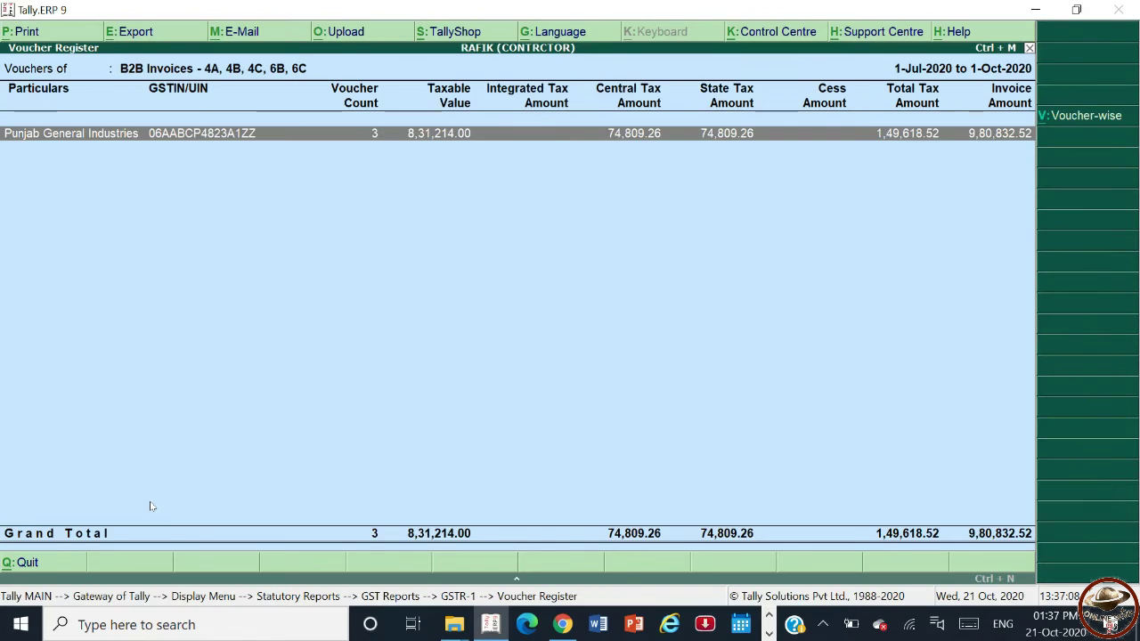
key("Return")
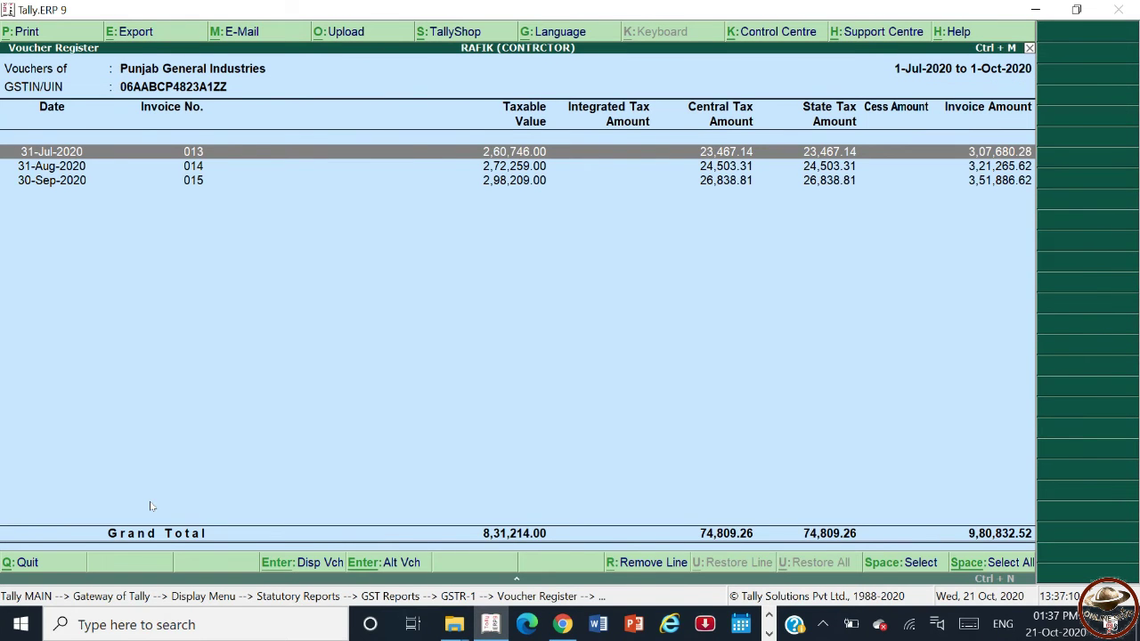
key("Escape")
key("Escape")
key("Escape")
key("Escape")
key("Escape")
key("Escape")
key("Escape")
key("Escape")
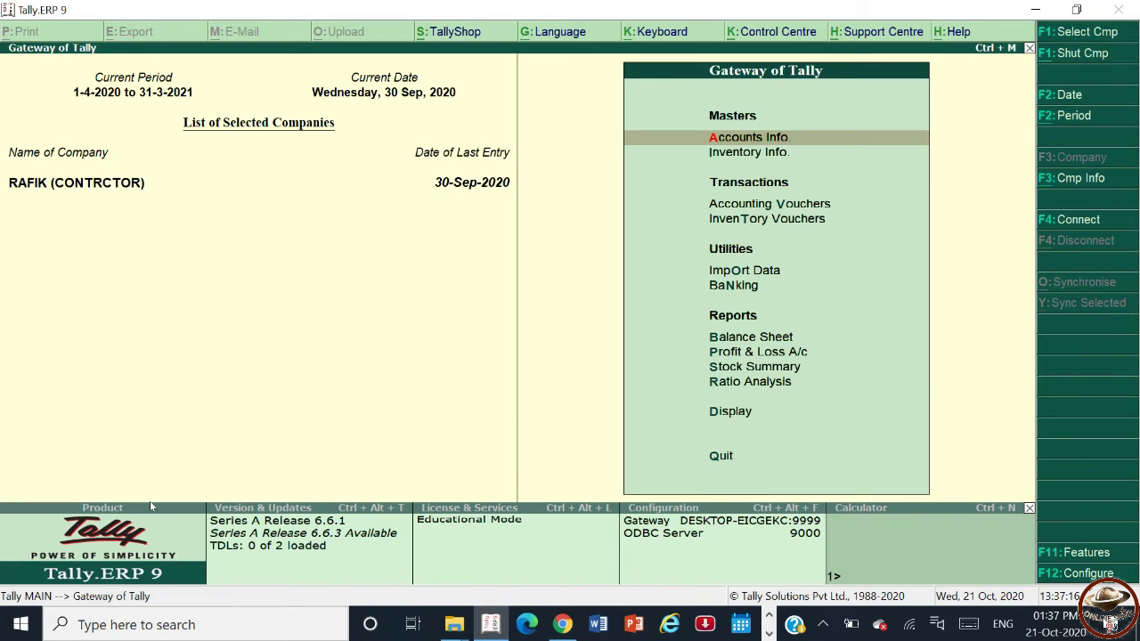
key("alt+Tab")
scroll(3, 364, "down", 2)
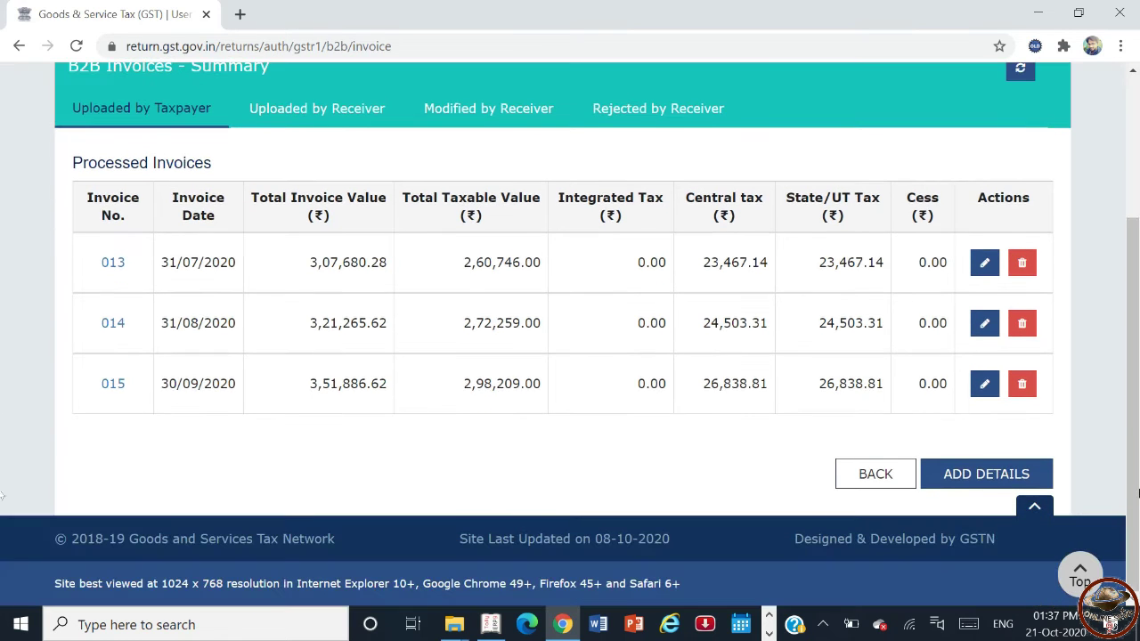
- Go back to the B2B summary showing one receiver, 3 invoices and 8,31,214.00 taxable
left_click(864, 478)
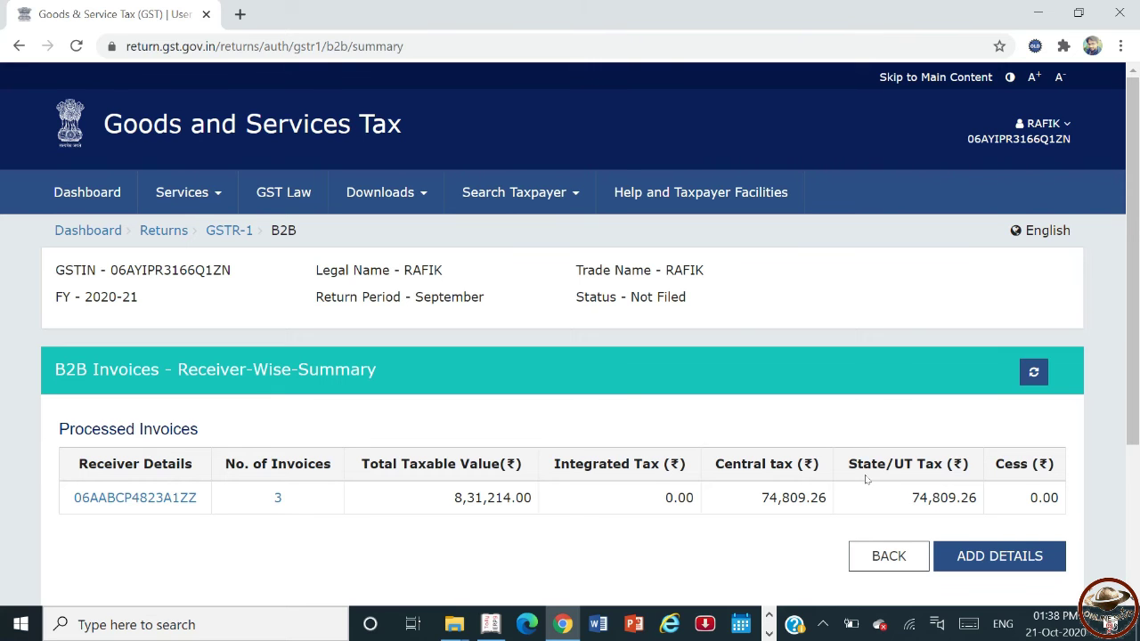
left_click_drag(1137, 356, 1138, 452)
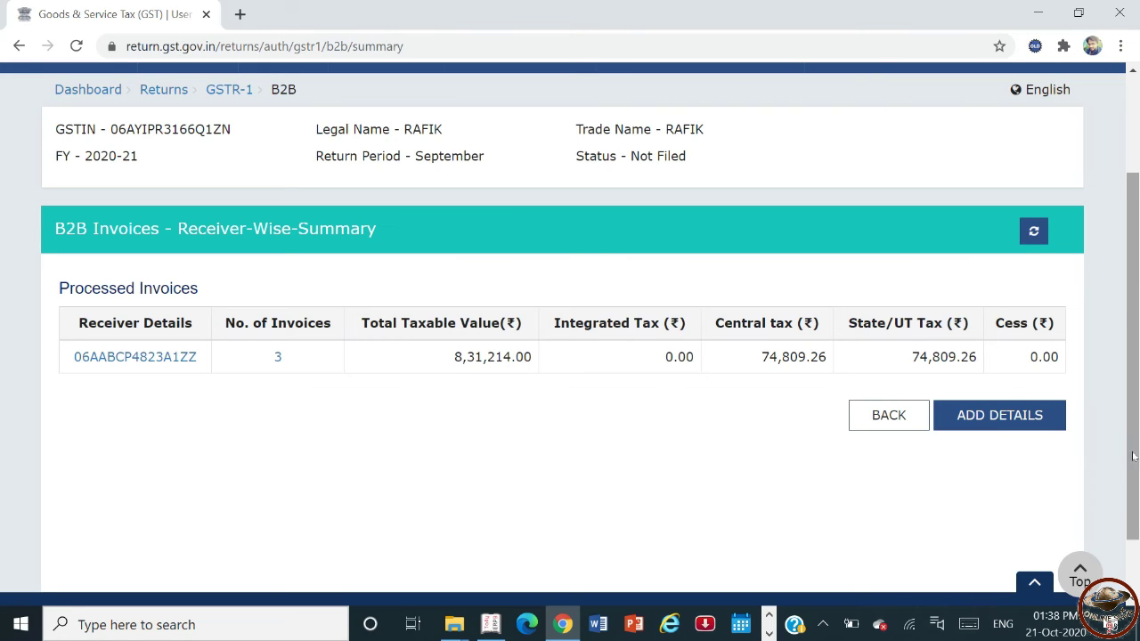
- Acknowledge the reviewed details on the GSTR-1 page and submit the September return, confirming with PROCEED
left_click(853, 418)
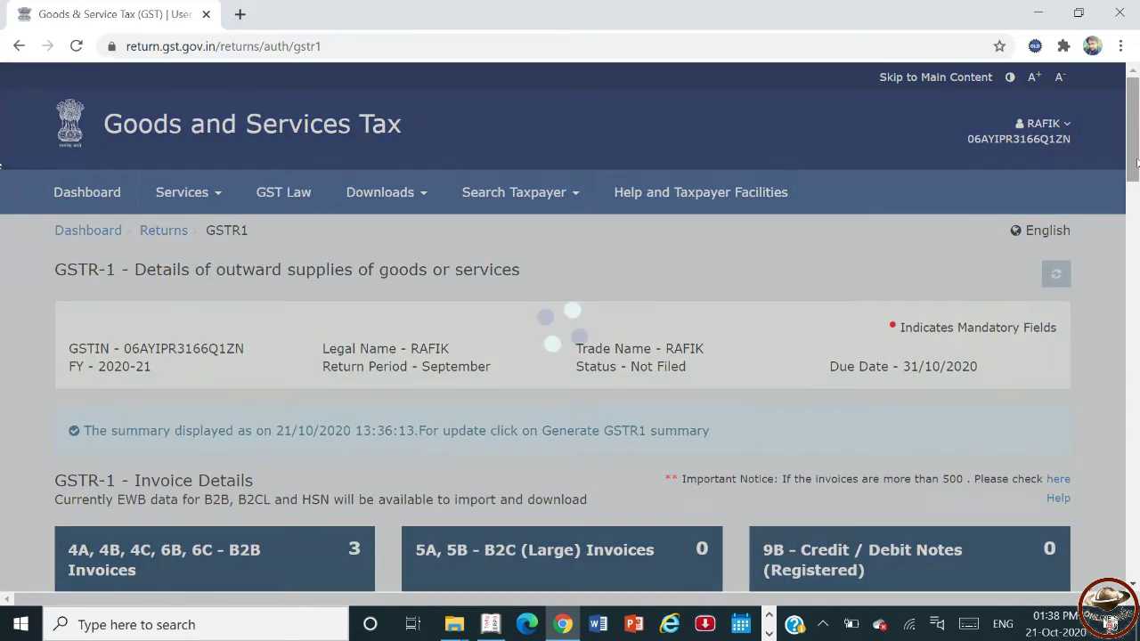
left_click_drag(1136, 161, 1137, 525)
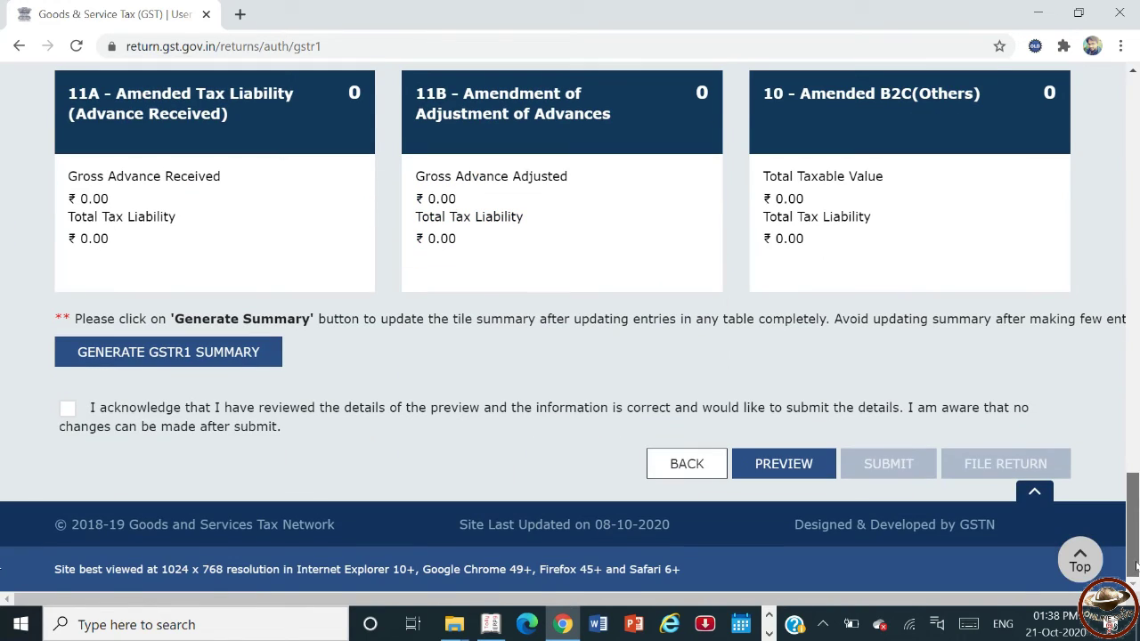
left_click(65, 412)
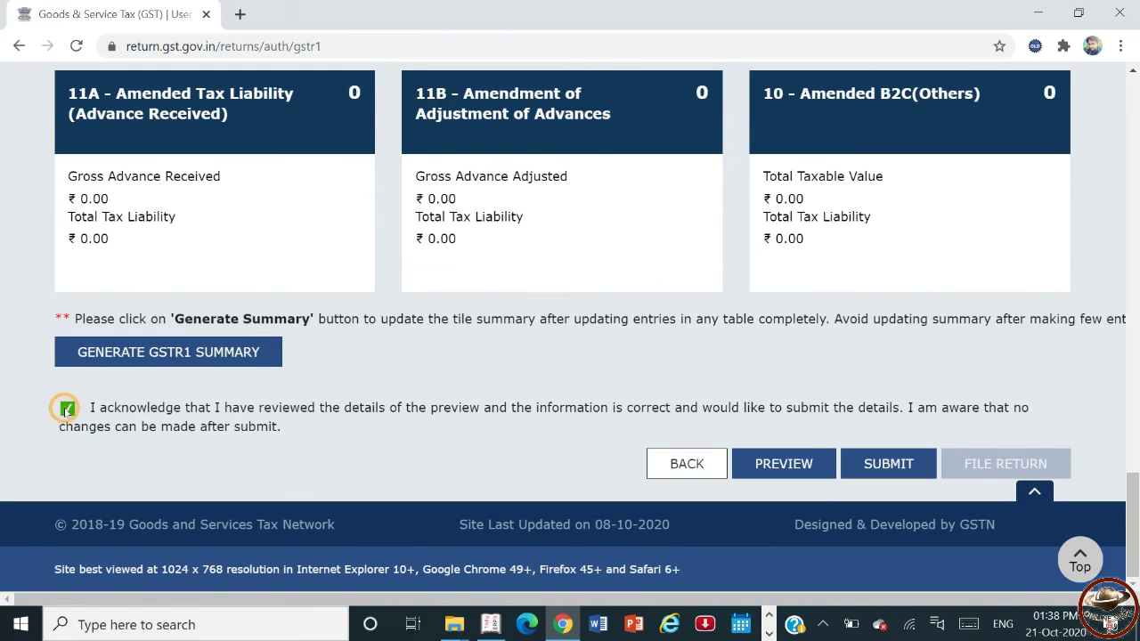
left_click(868, 475)
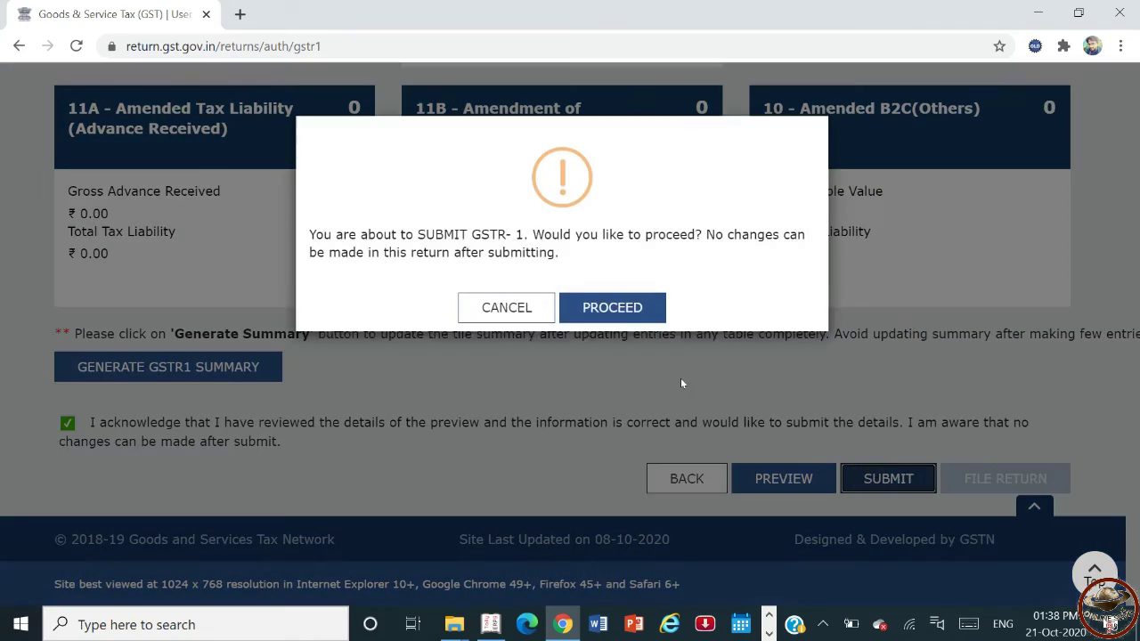
left_click(611, 309)
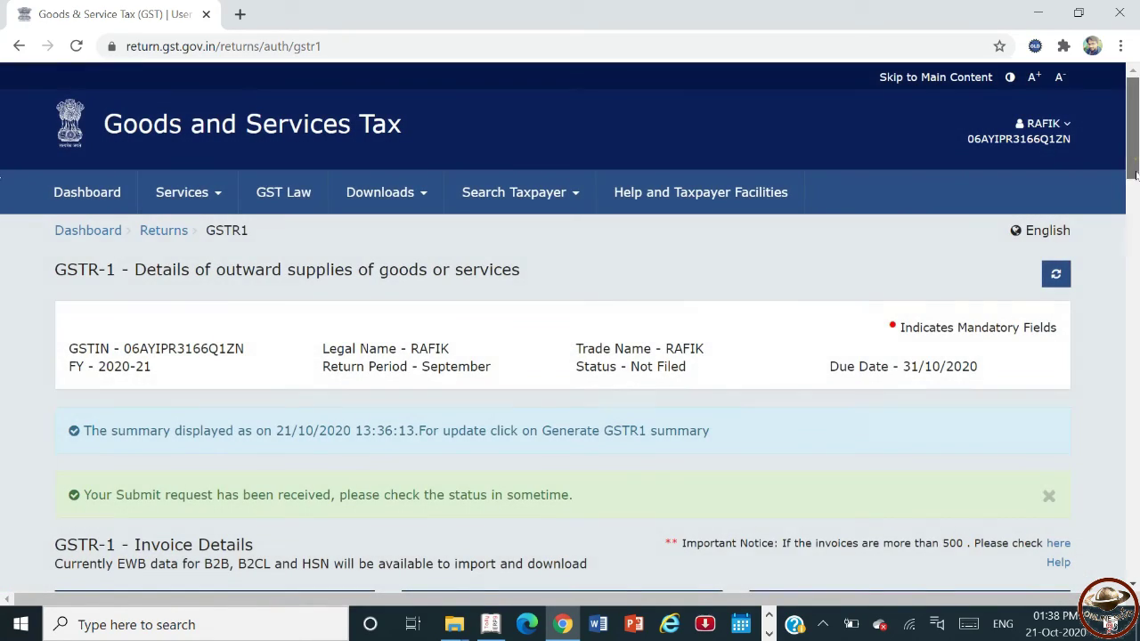
left_click_drag(1135, 174, 1109, 561)
scroll(1109, 561, "down", 1)
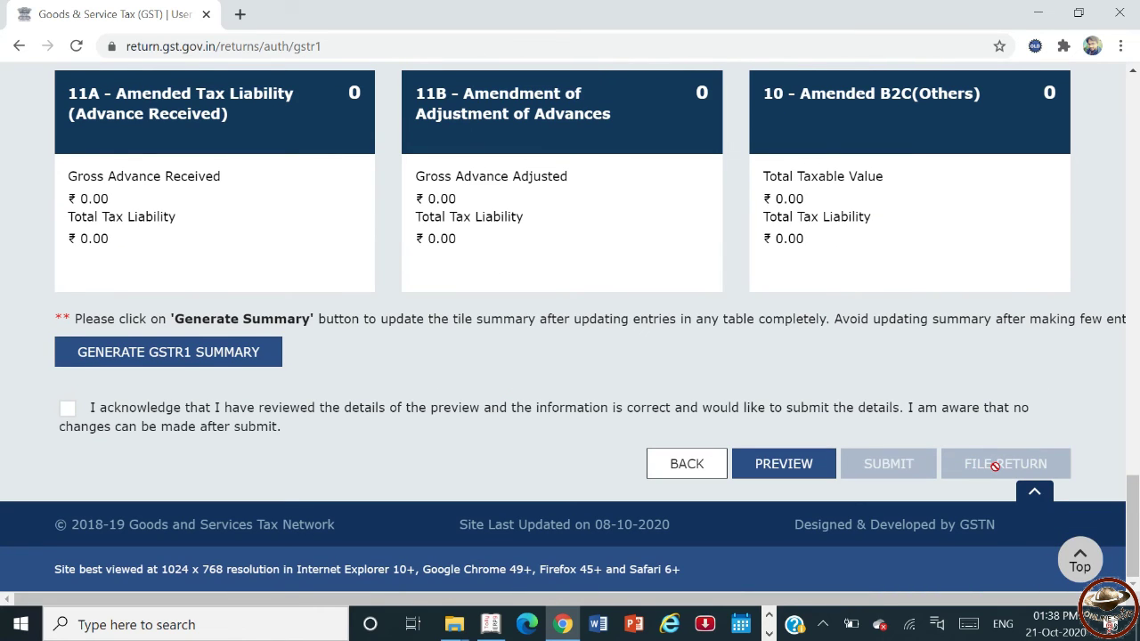
- Refresh GSTR-1 until its status shows Submitted, then go to File Return
left_click_drag(1129, 545, 1127, 147)
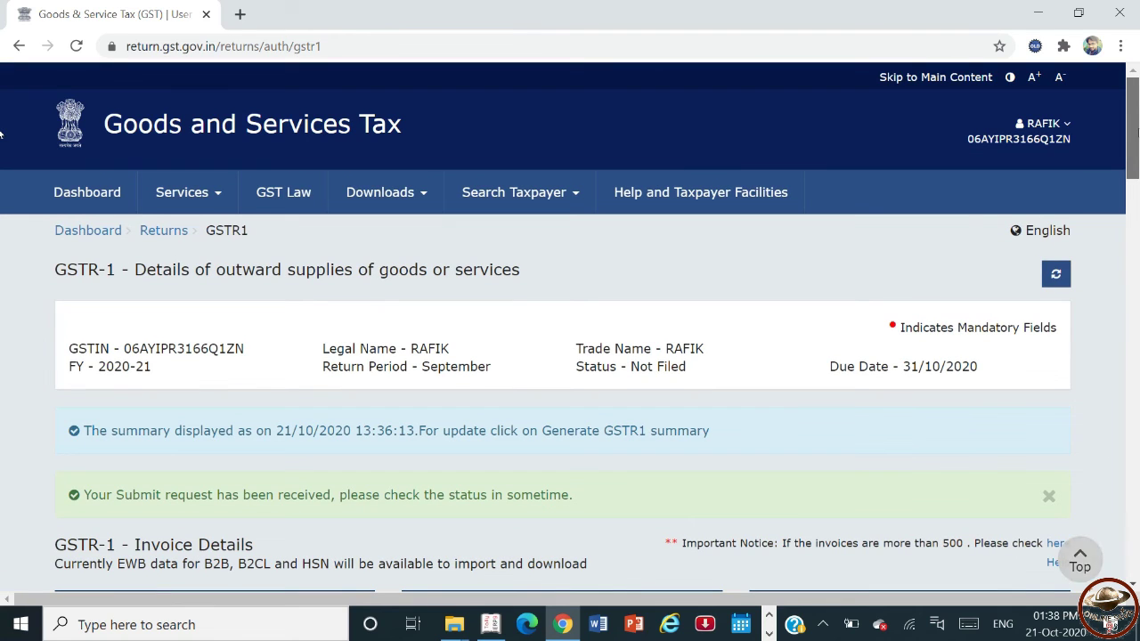
left_click(1056, 274)
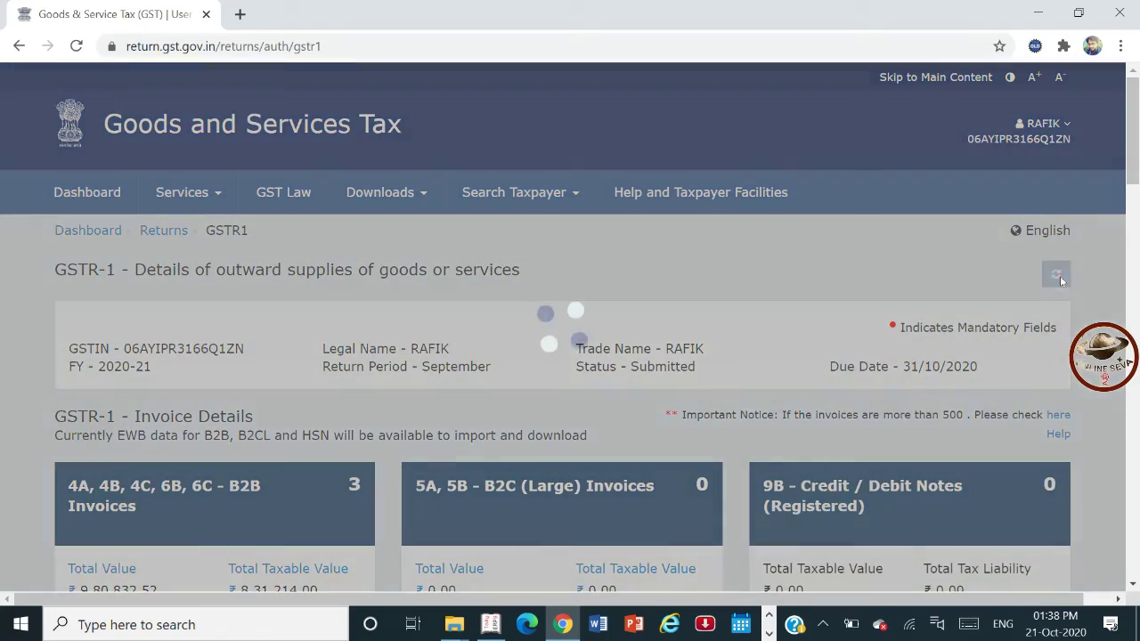
scroll(1069, 357, "down", 15)
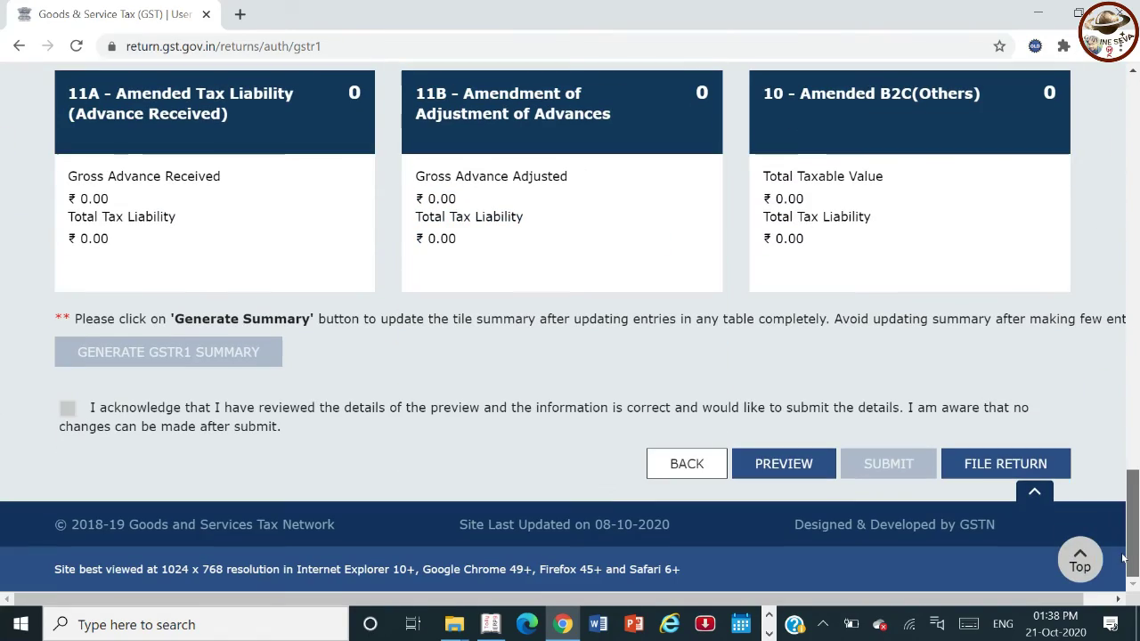
left_click(995, 463)
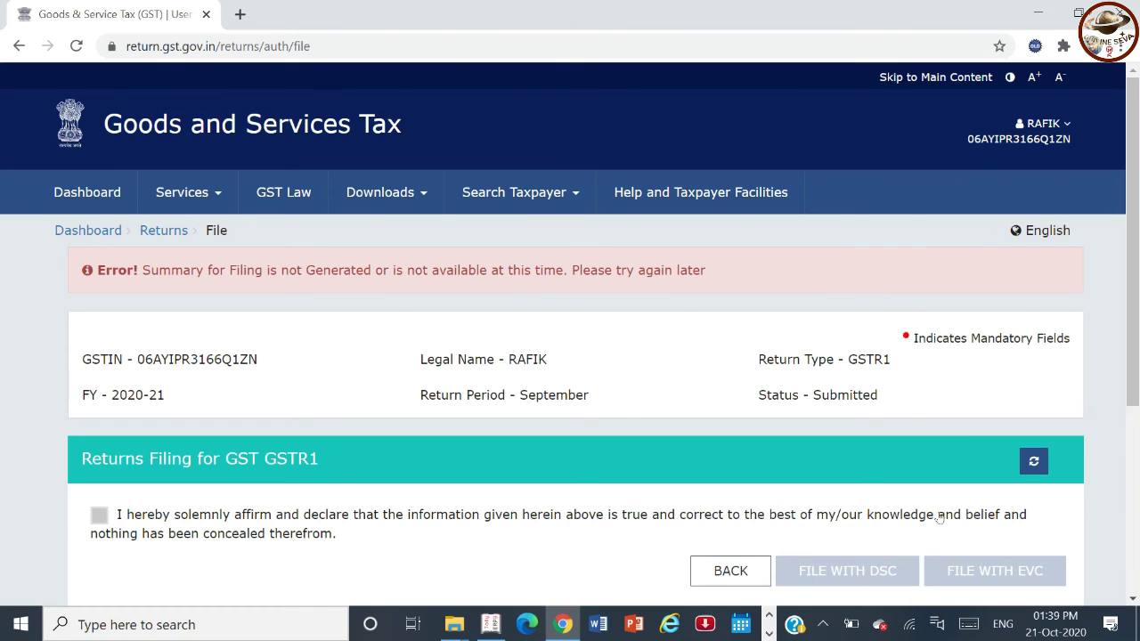
left_click(1034, 462)
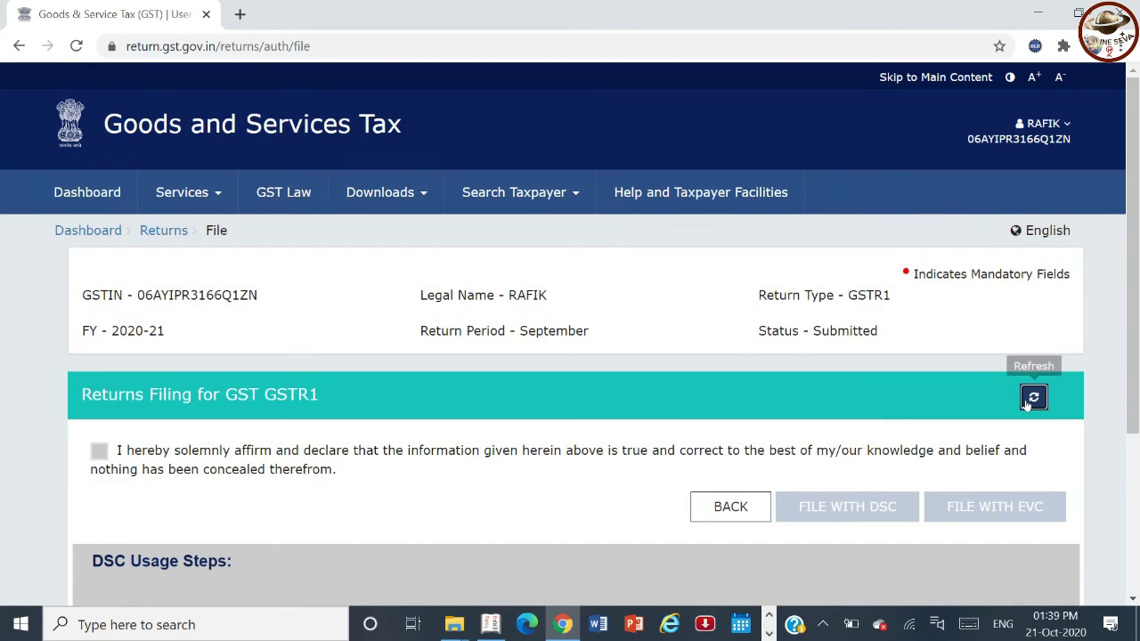
left_click(1031, 399)
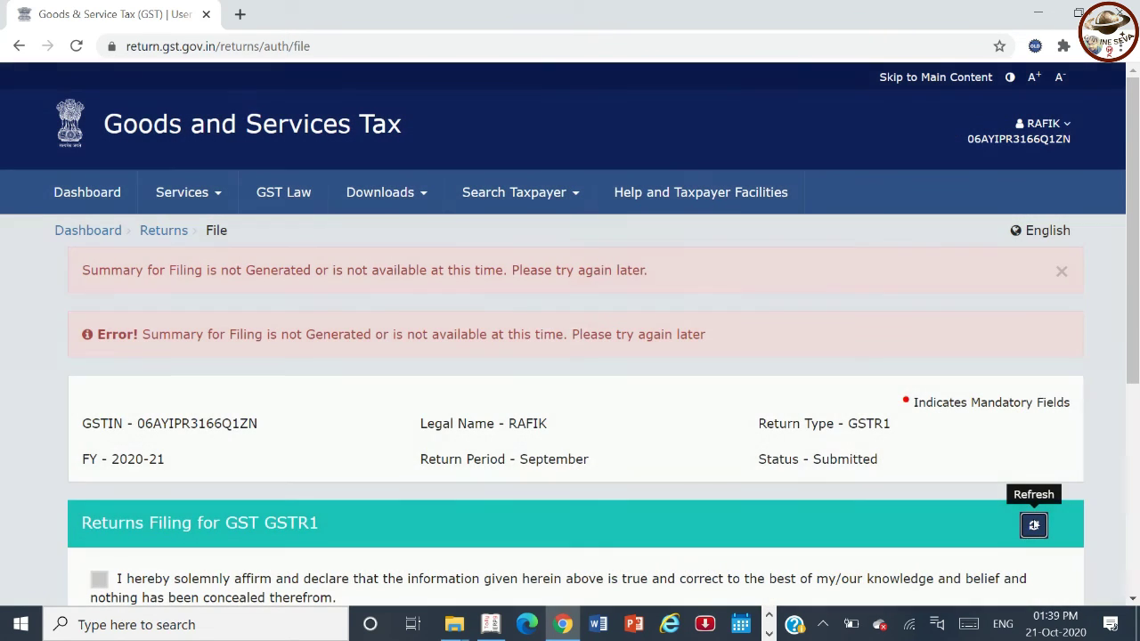
left_click(1034, 524)
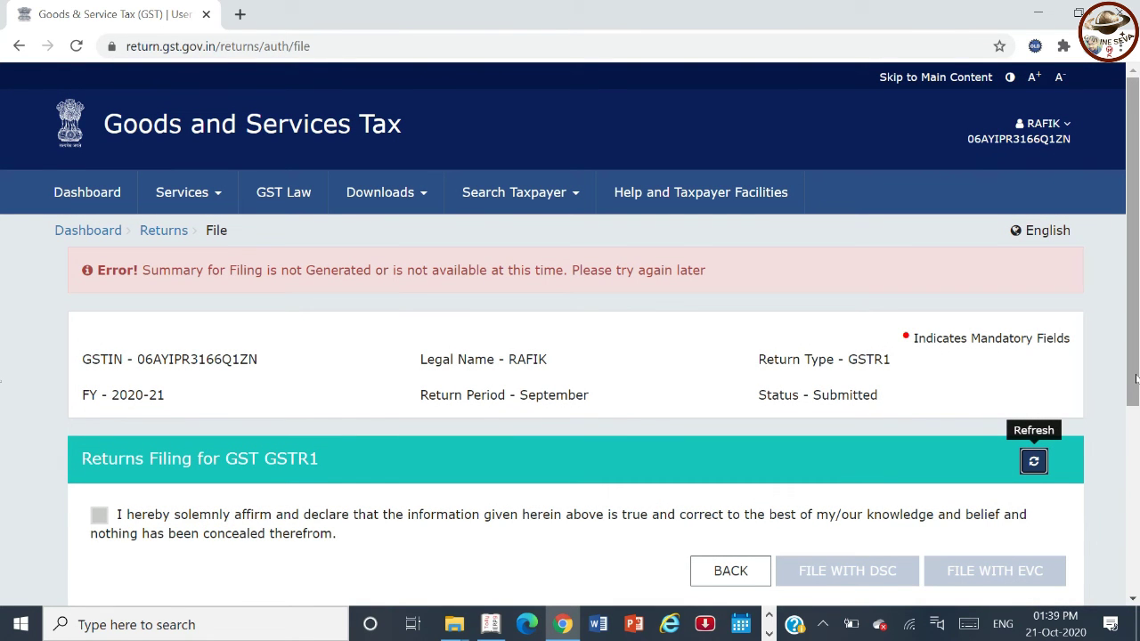
scroll(230, 385, "down", 2)
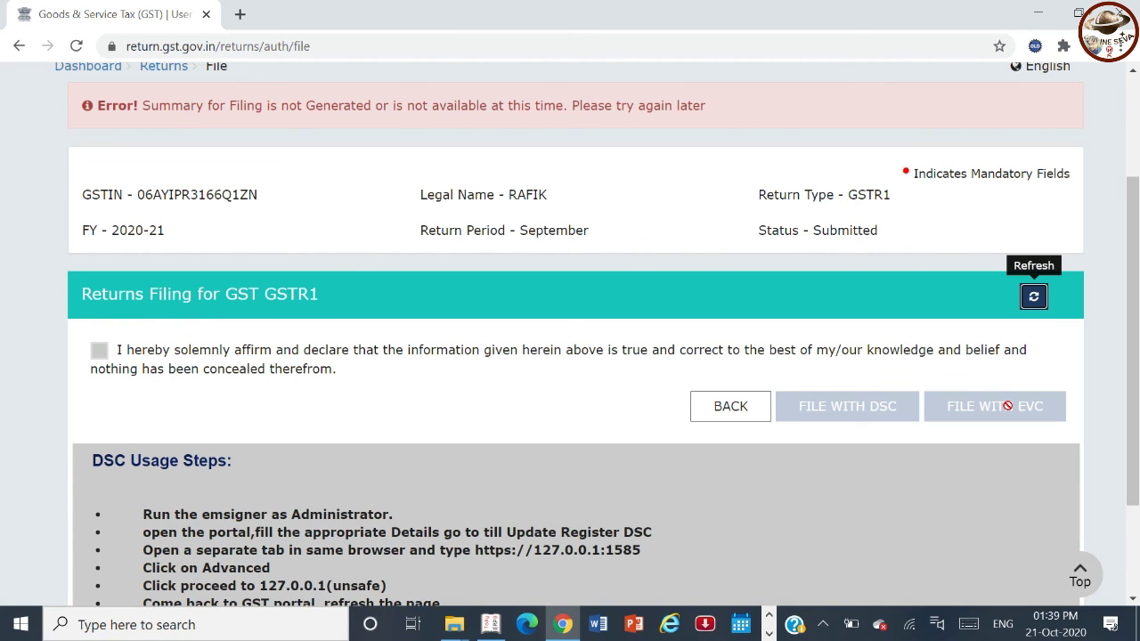
scroll(1138, 499, "down", 2)
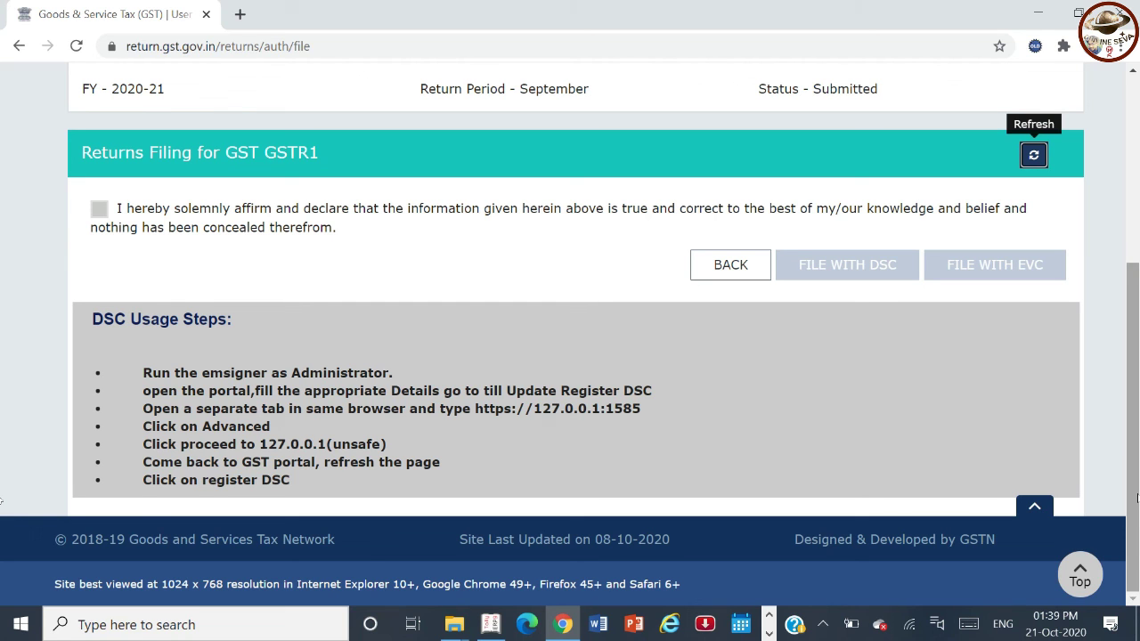
left_click_drag(1138, 499, 1137, 278)
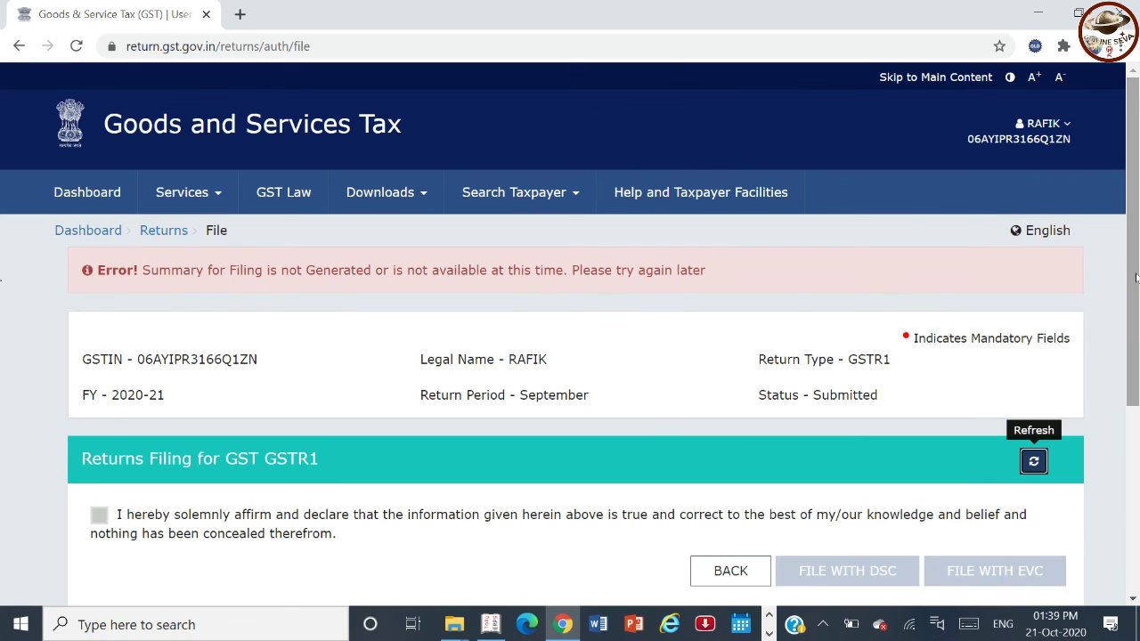